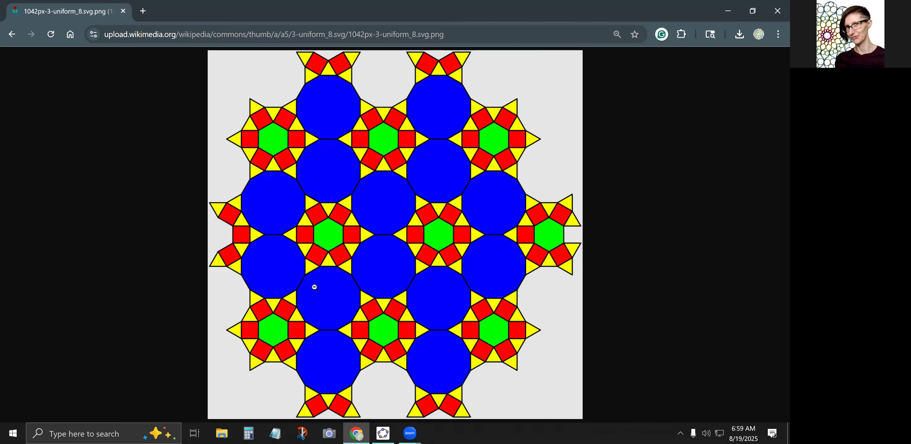
Switch from the reference tiling image to GeoGebra and create point A at (0, 0).
left_click_drag(389, 10, 0, 143)
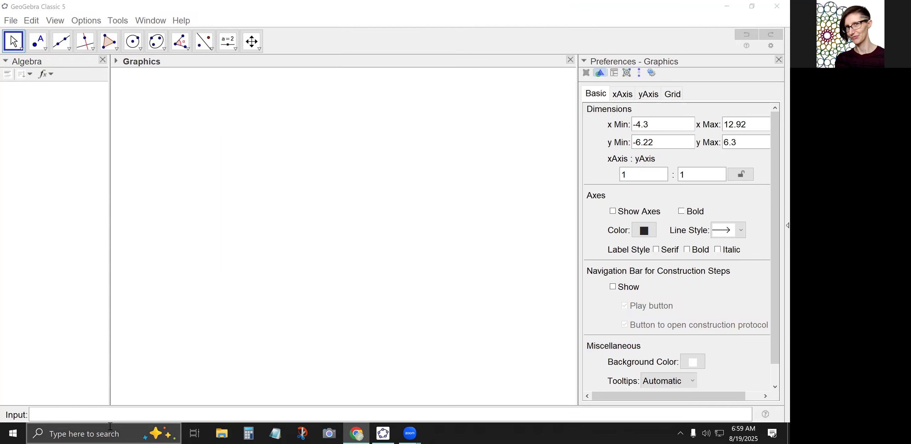
left_click(113, 412)
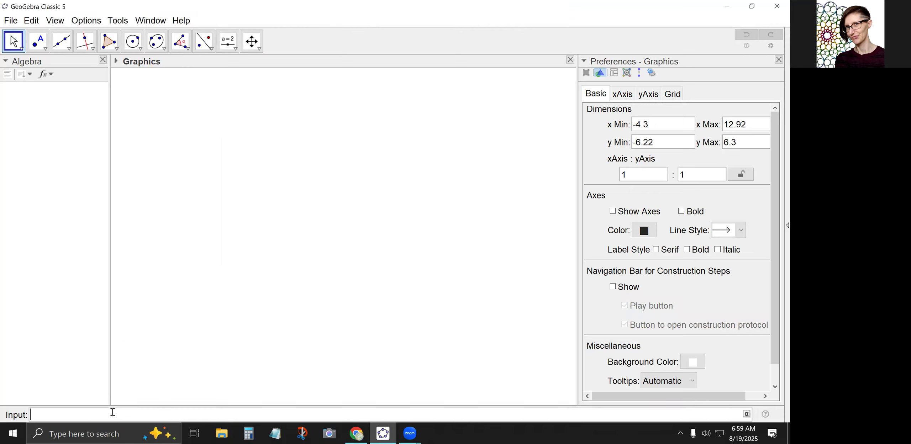
type("A=(0,0)")
key("Return")
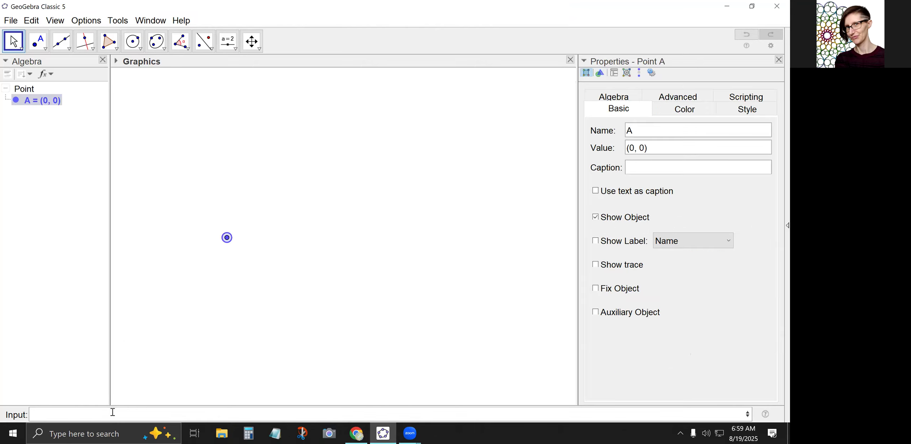
type("B=")
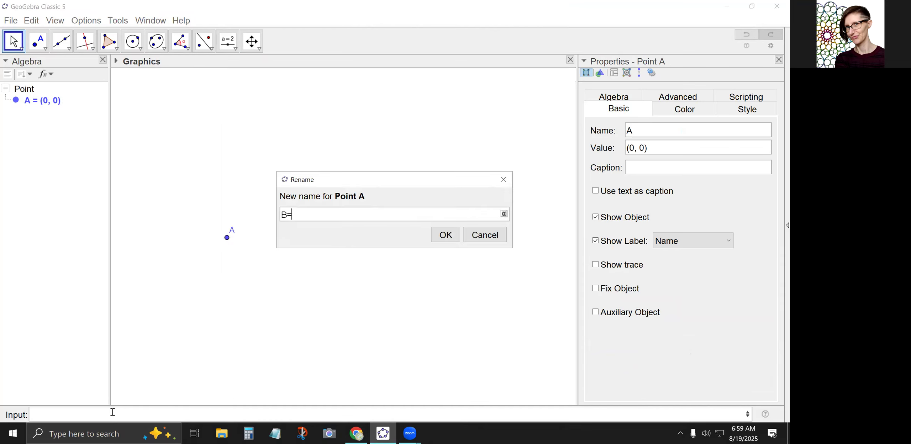
type("(1,0")
left_click(487, 237)
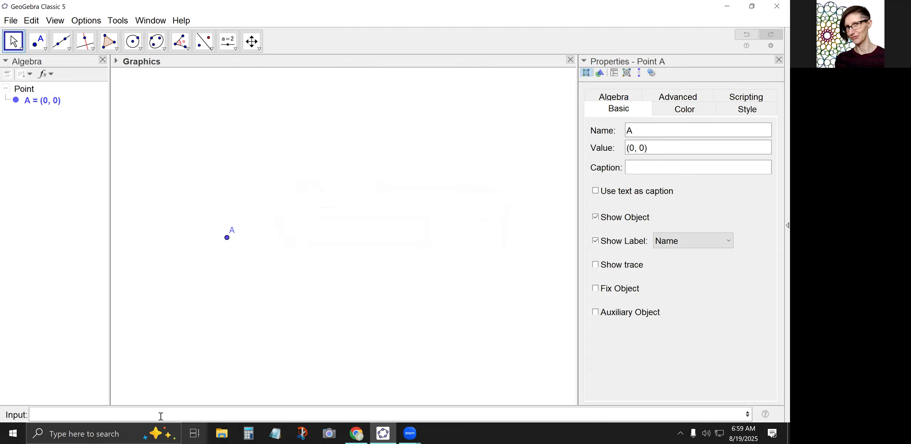
Create point B at (1, 0).
left_click(140, 414)
type("B=(1,0")
key("Return")
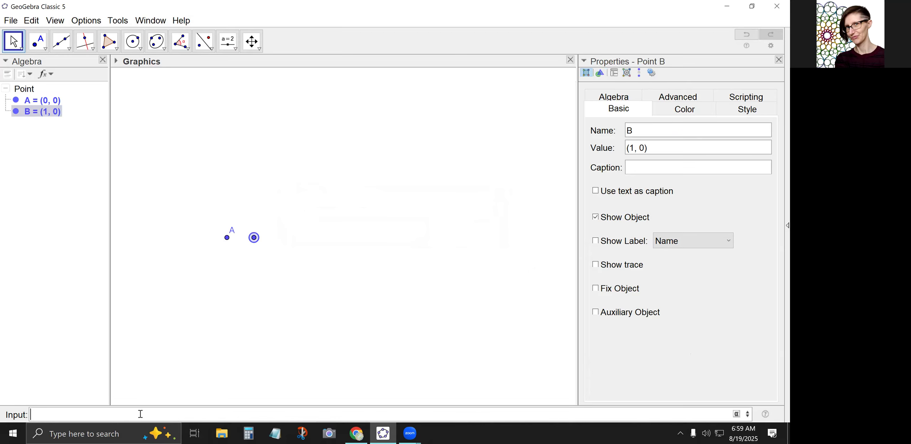
Hide the label of point A in the drawing and clear the selection.
left_click(14, 41)
right_click(228, 240)
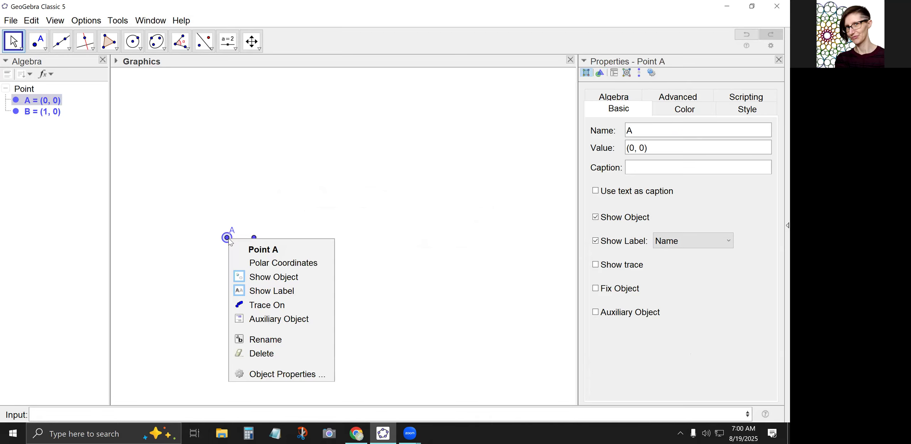
left_click(267, 292)
left_click(245, 264)
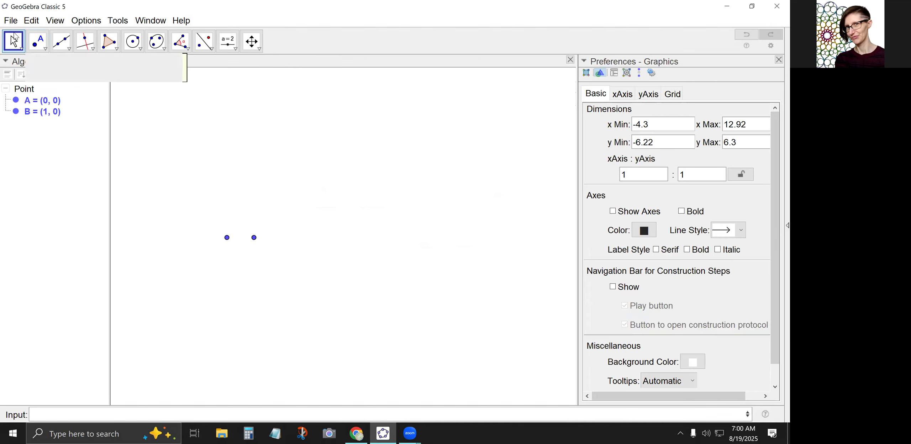
Construct a regular polygon with 12 vertices on points A and B.
left_click_drag(204, 255, 213, 250)
scroll(189, 158, "up", 2)
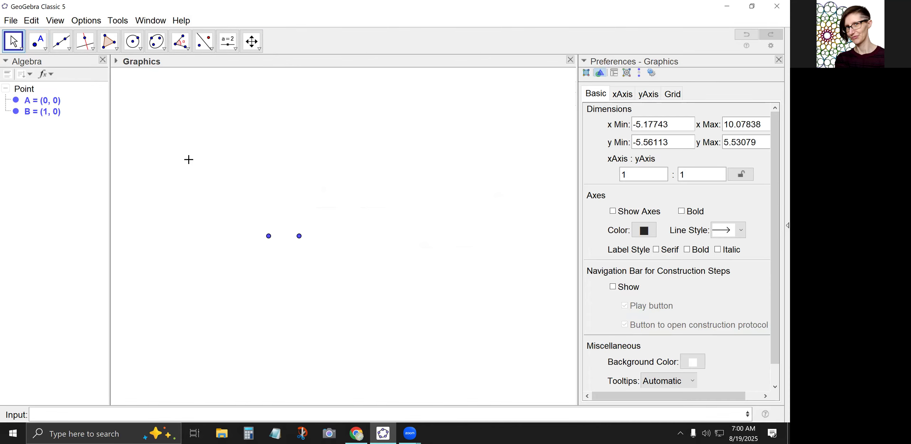
left_click(118, 50)
left_click(153, 89)
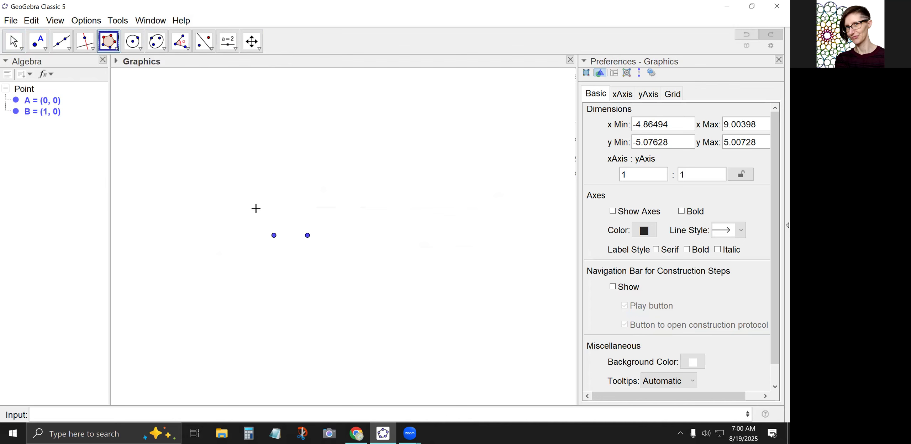
left_click(274, 236)
left_click(308, 237)
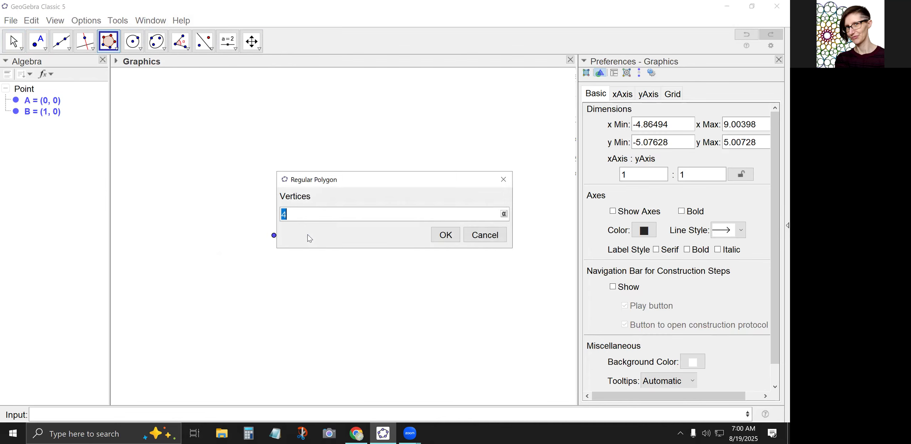
type("12")
key("Return")
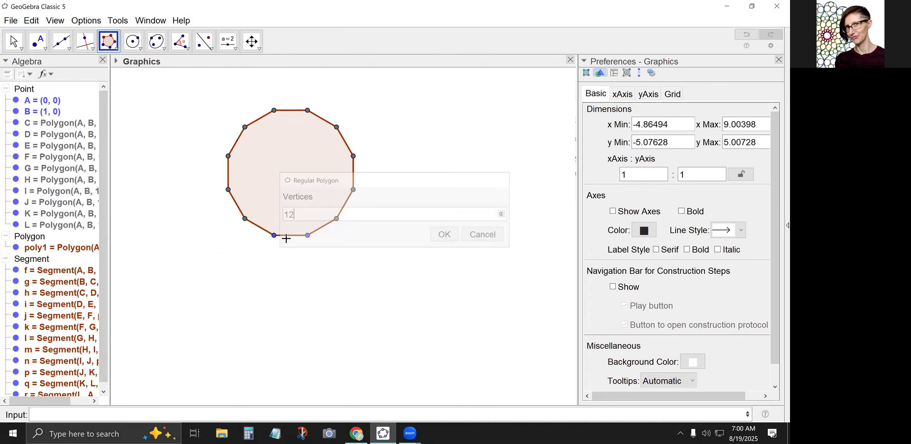
left_click(18, 46)
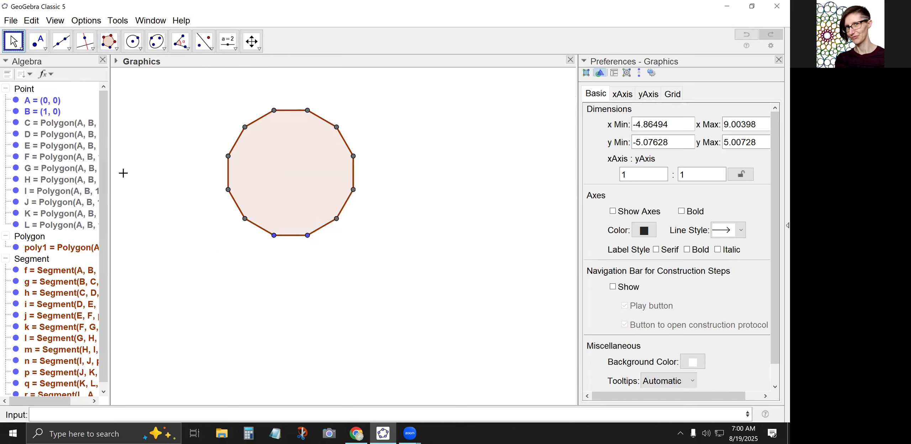
Construct a regular polygon with 3 vertices outward on the dodecagon's top edge.
left_click_drag(177, 177, 153, 246)
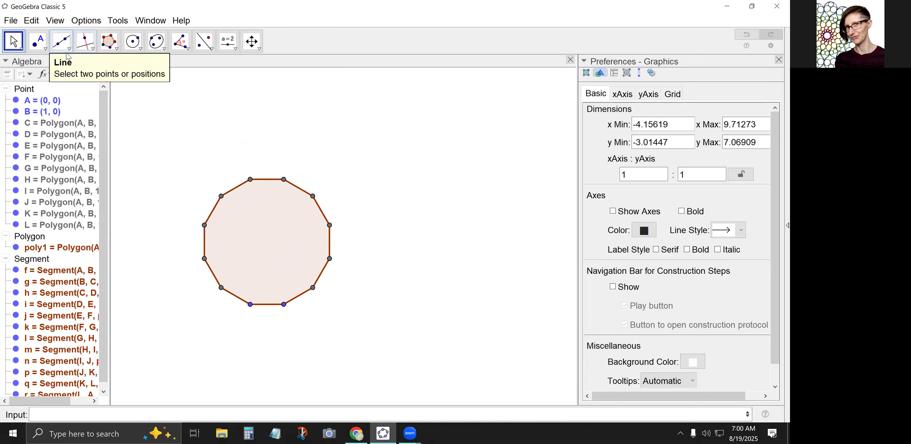
left_click(112, 46)
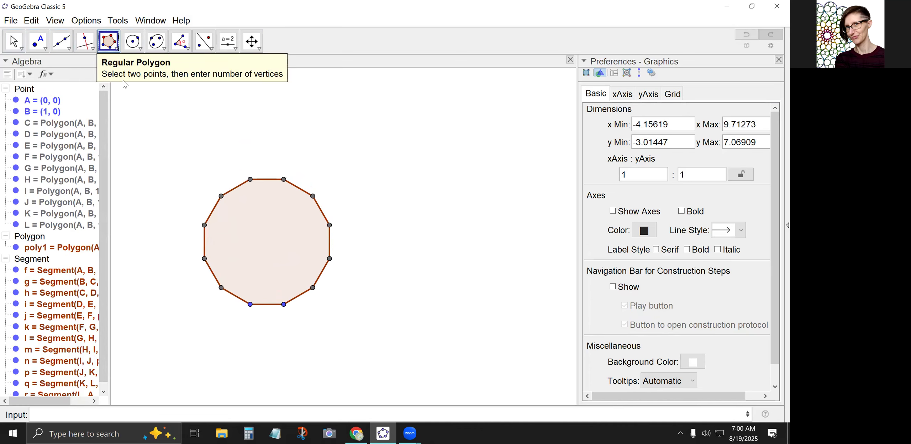
left_click(117, 50)
left_click(131, 87)
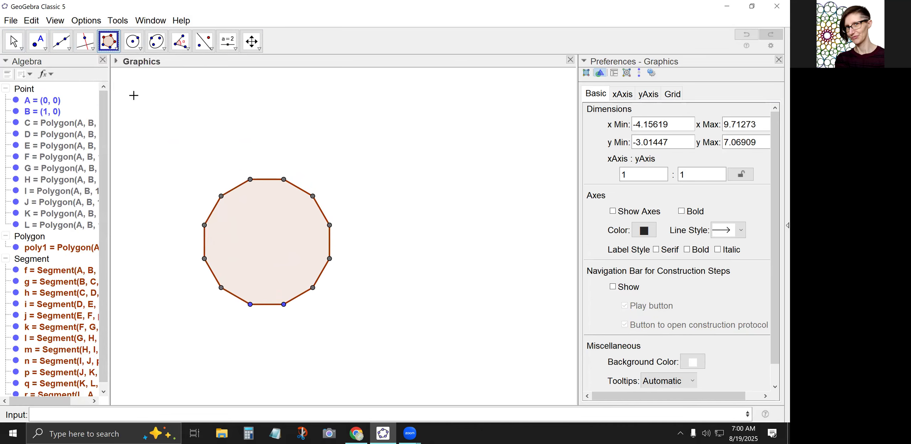
left_click(250, 179)
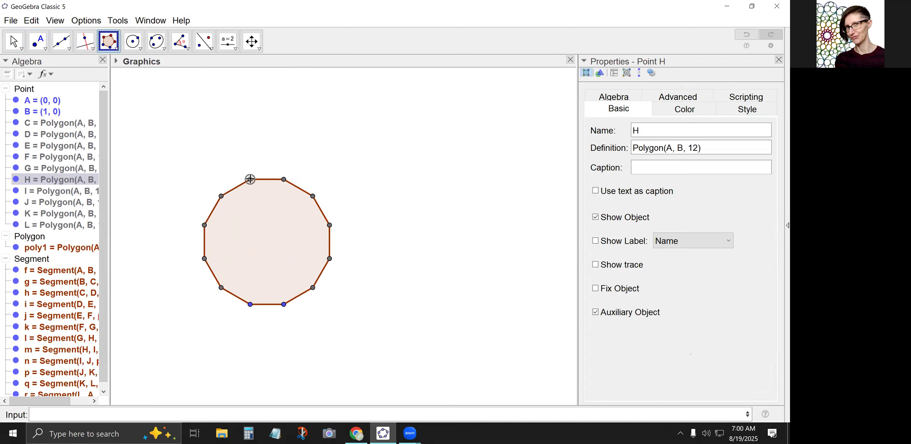
left_click(284, 180)
type("3")
key("Return")
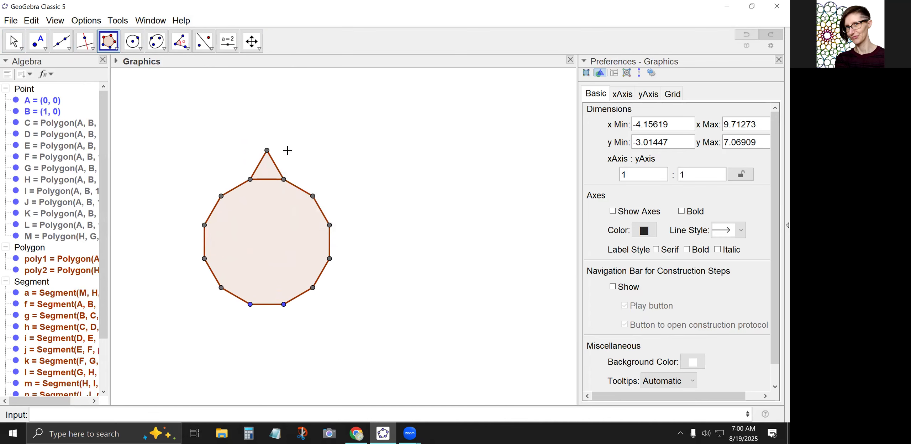
Construct a regular polygon with 4 vertices outward on the triangle's right side.
left_click(266, 151)
left_click(284, 181)
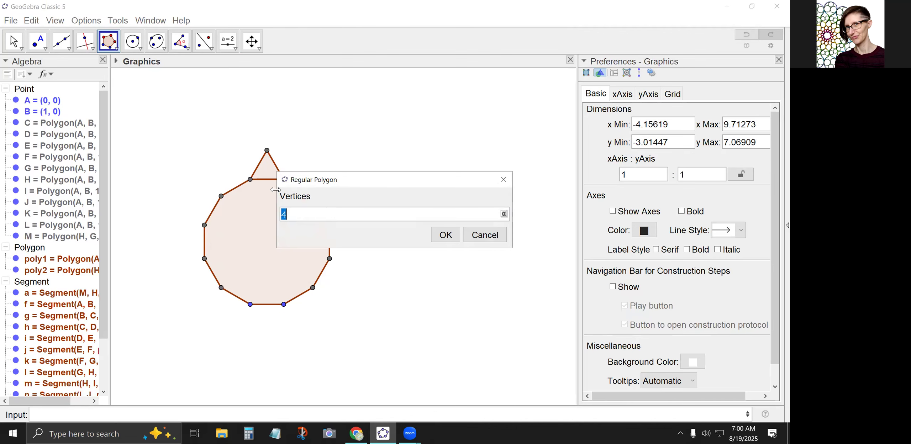
key("Return")
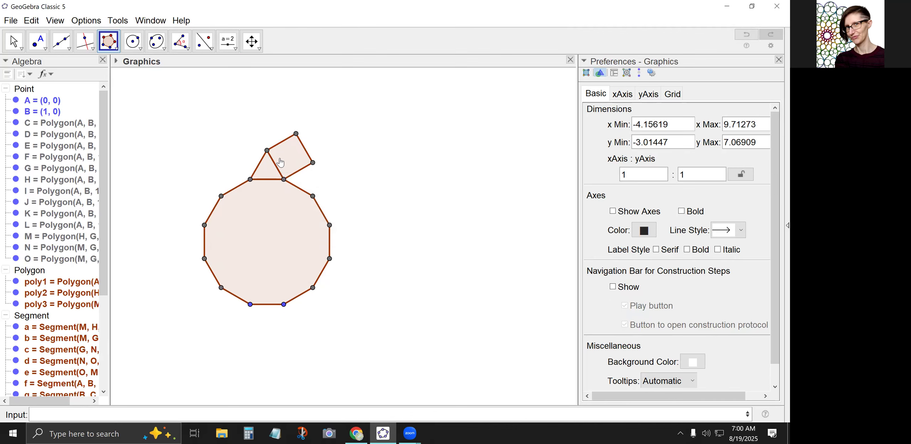
Construct a regular polygon with 6 vertices on the square's upper-left edge, starting from the triangle's apex.
left_click(267, 151)
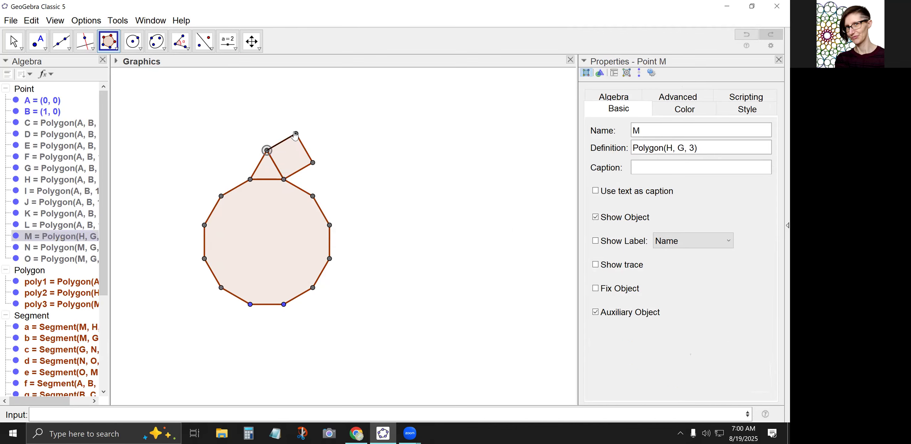
left_click(296, 135)
type("6")
key("Return")
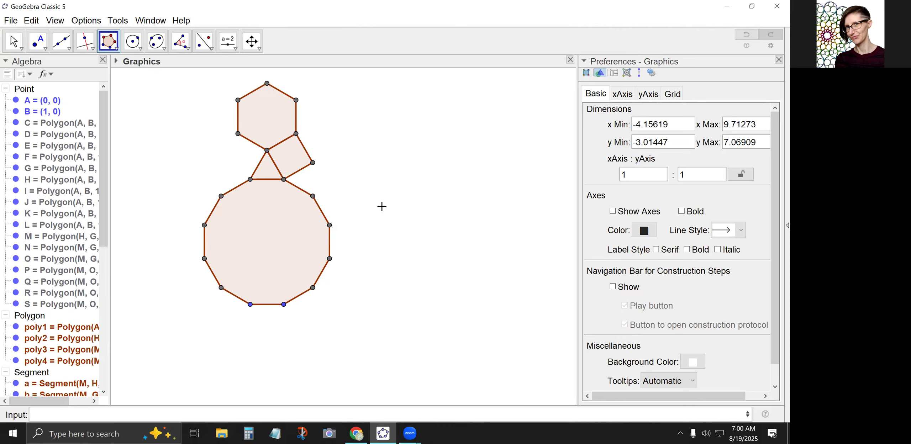
left_click(13, 41)
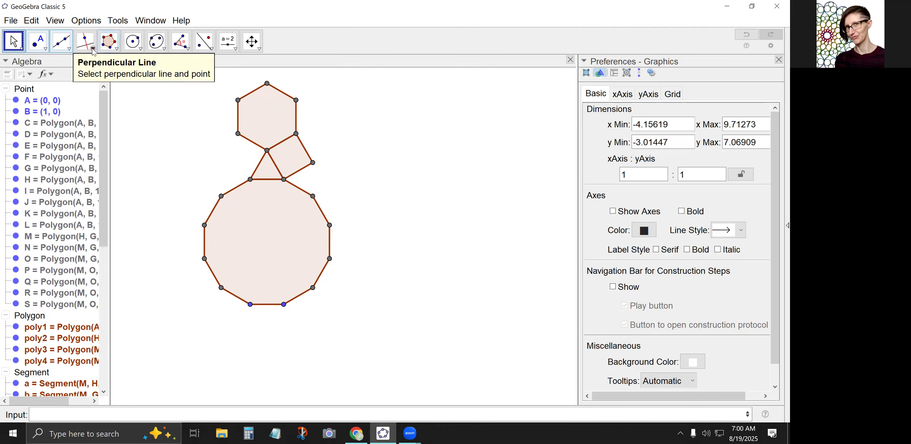
Draw a line through the hexagon's top vertex and the triangle's apex.
left_click(85, 42)
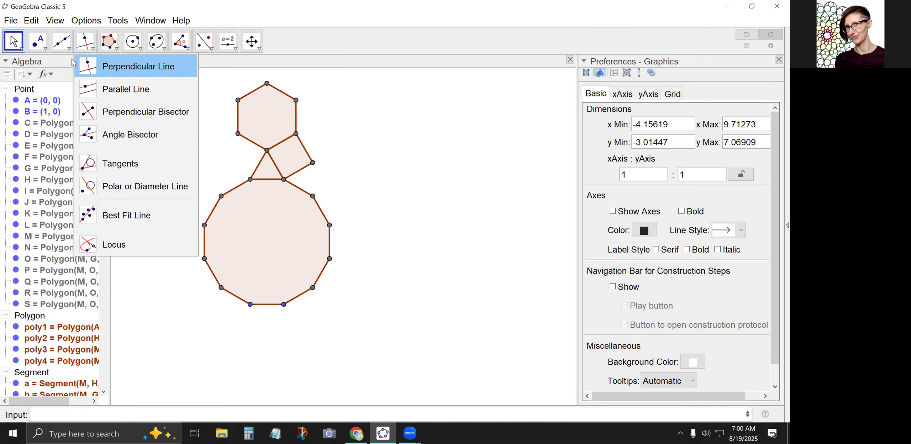
left_click(63, 48)
left_click(77, 65)
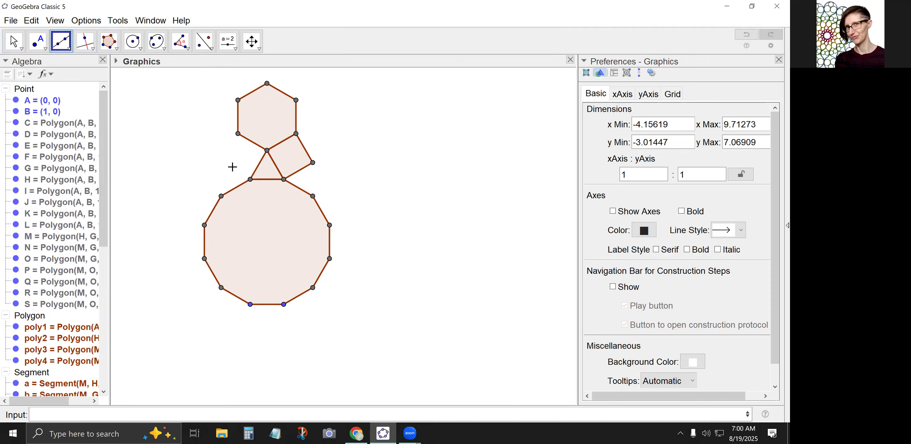
left_click(267, 83)
left_click(267, 150)
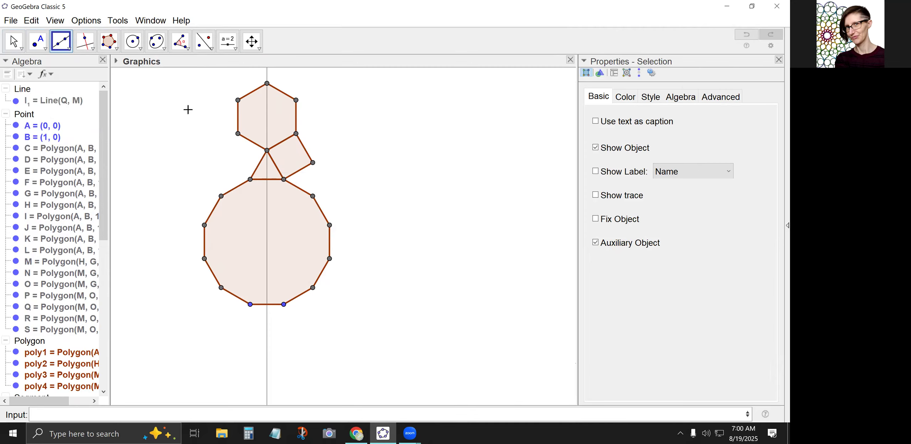
Construct perpendicular bisectors of the dodecagon's second edge clockwise from its top edge and of the square's lower-right edge.
left_click(93, 49)
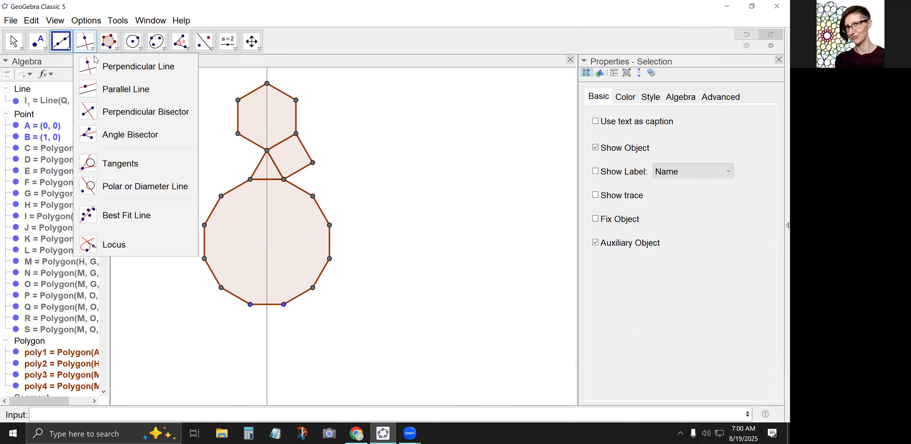
left_click(120, 112)
left_click(312, 197)
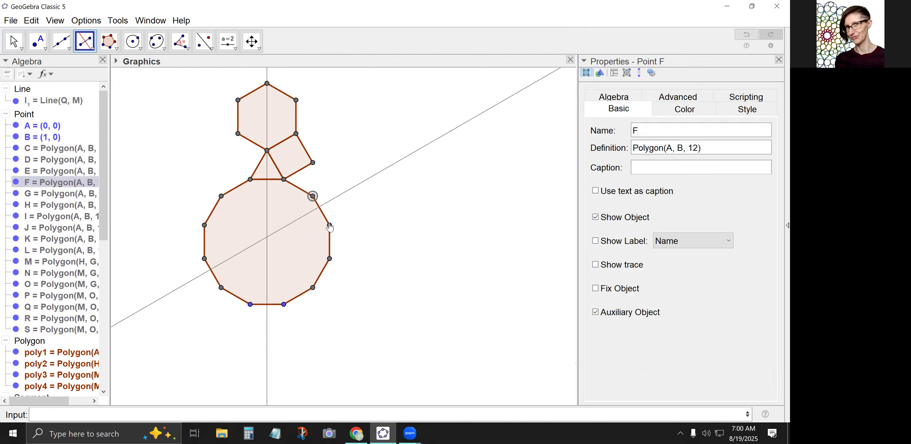
left_click(329, 227)
left_click(284, 179)
left_click(312, 163)
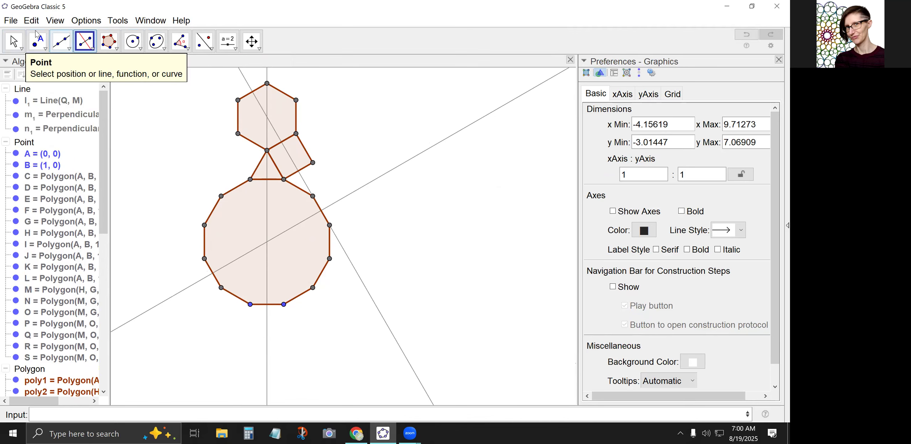
left_click(14, 40)
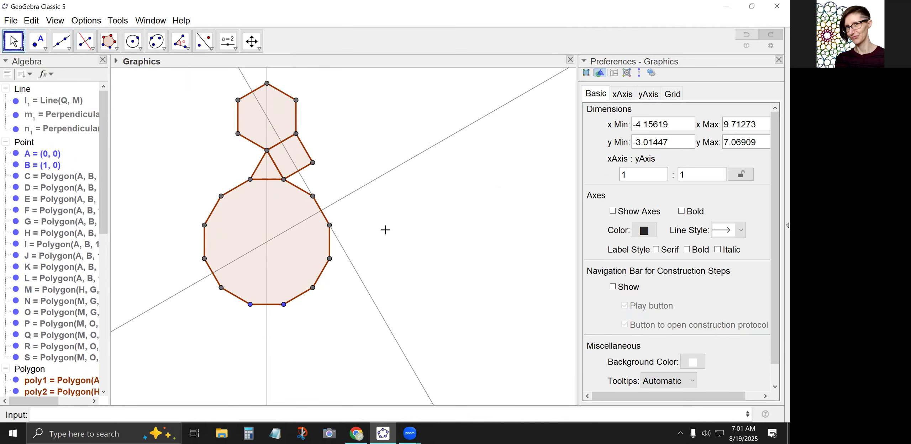
Select the vertical line and both perpendicular bisectors and color them magenta.
left_click(352, 267)
left_click(340, 196, "ctrl")
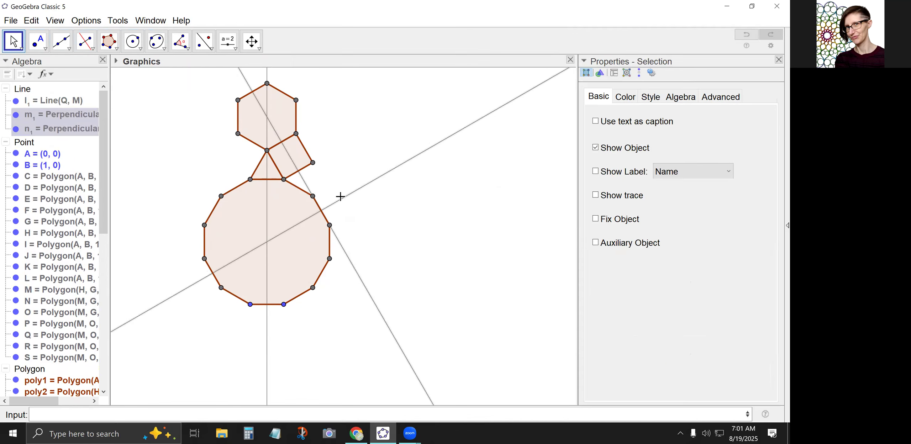
left_click(267, 322, "ctrl")
left_click(628, 97)
left_click(608, 192)
left_click(377, 224)
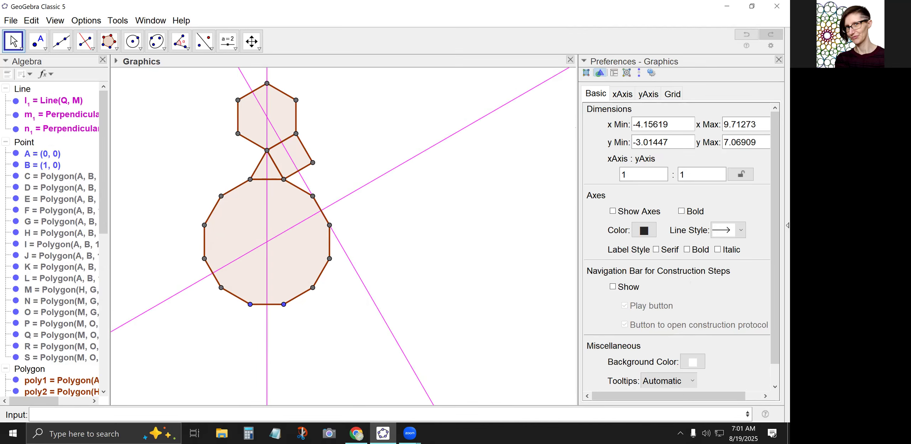
Select all four polygons and set their fill opacity to 0.
left_click(247, 200)
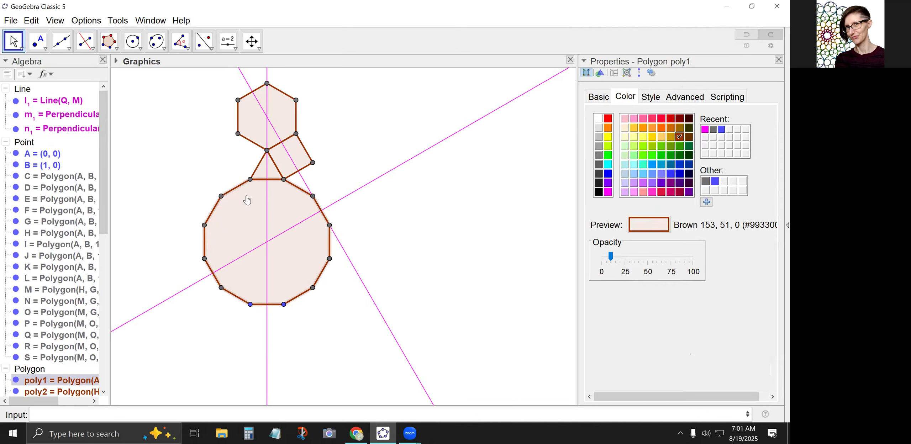
scroll(36, 287, "down", 3)
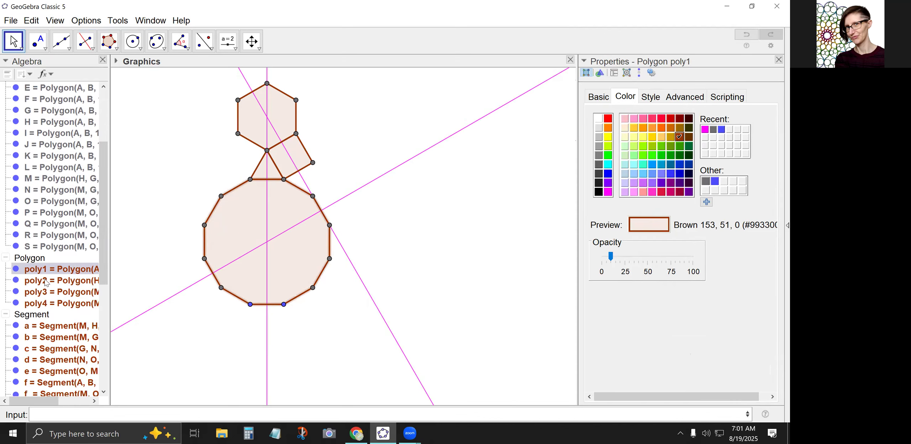
left_click(30, 259)
left_click_drag(610, 252, 572, 259)
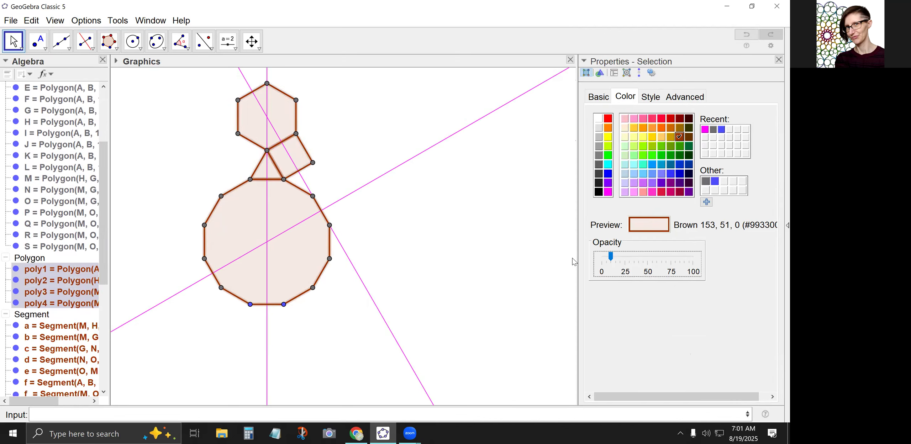
left_click(601, 261)
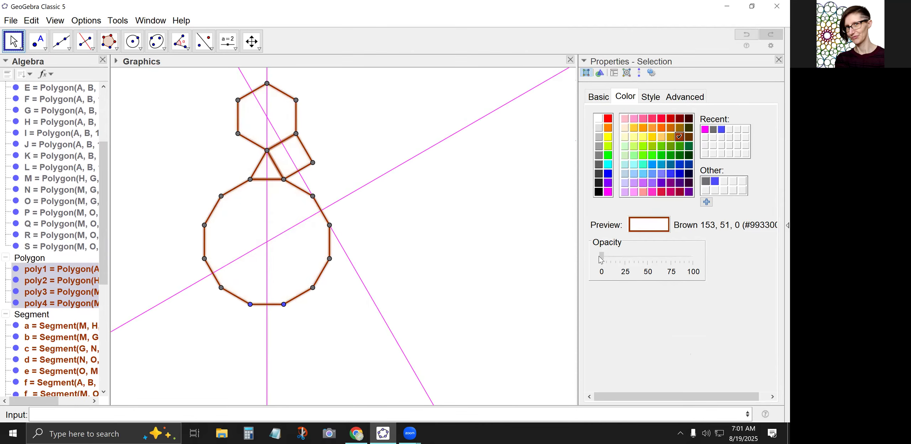
left_click(349, 220)
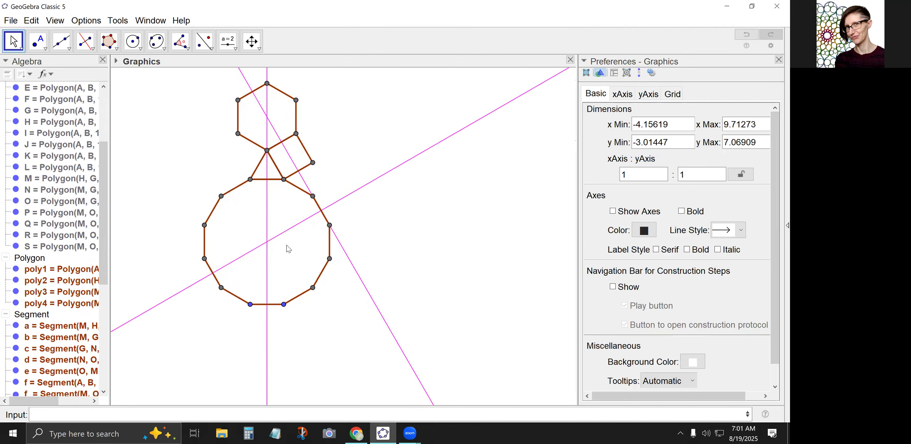
Mark the three points where the magenta mirror lines intersect: the hexagon's centre, the dodecagon's centre and on the dodecagon's edge.
left_click_drag(285, 215, 291, 240)
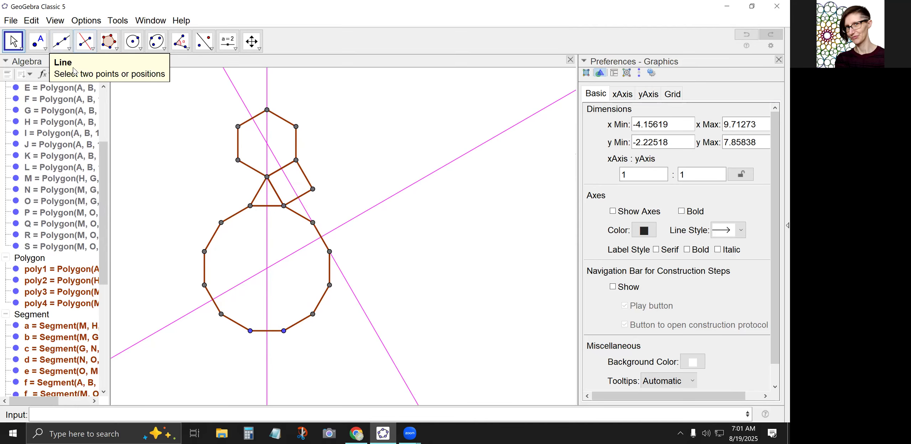
left_click(45, 48)
left_click(68, 146)
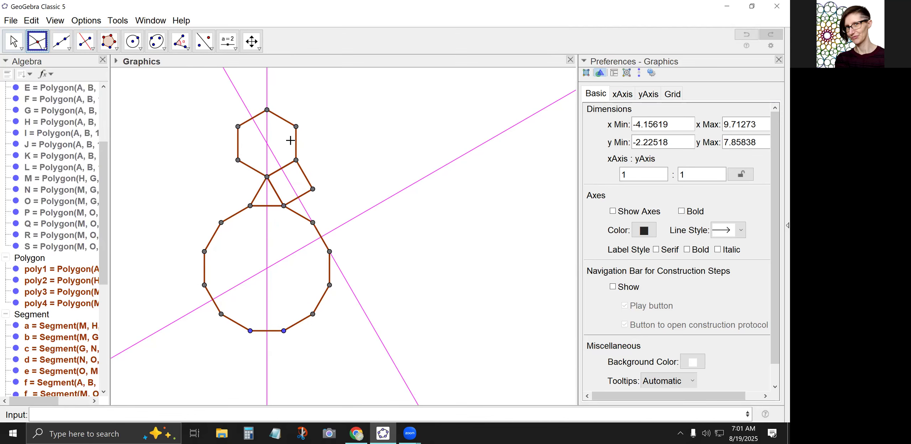
left_click(268, 147)
left_click(267, 271)
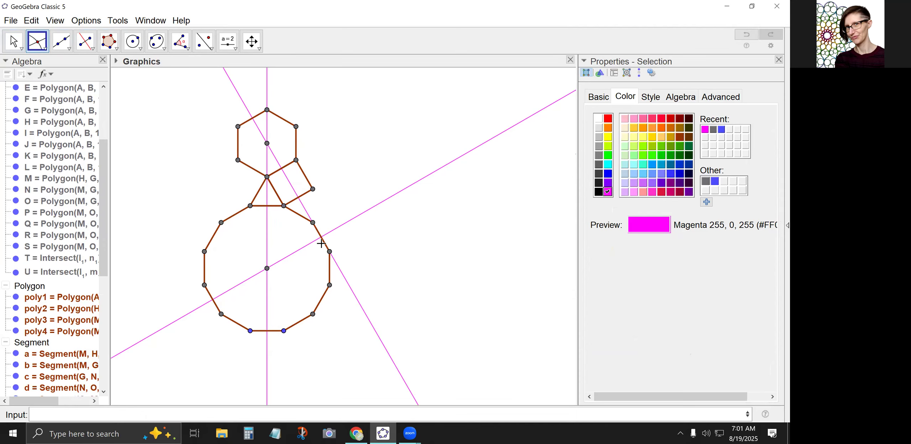
left_click(320, 237)
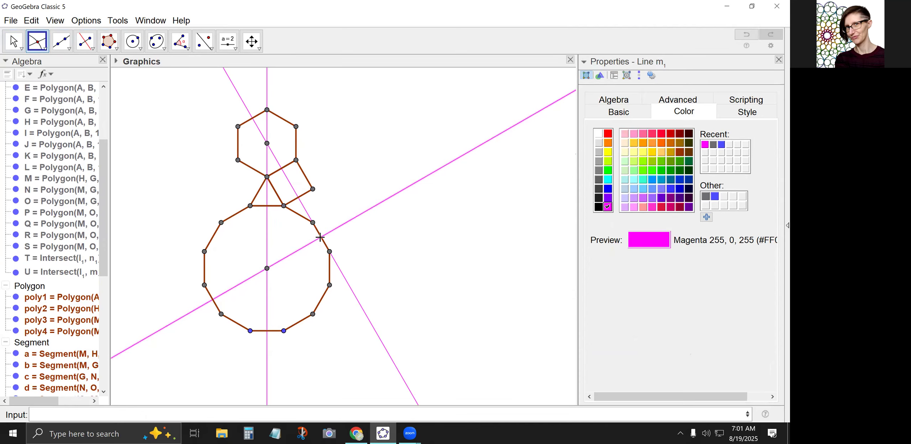
left_click(341, 272)
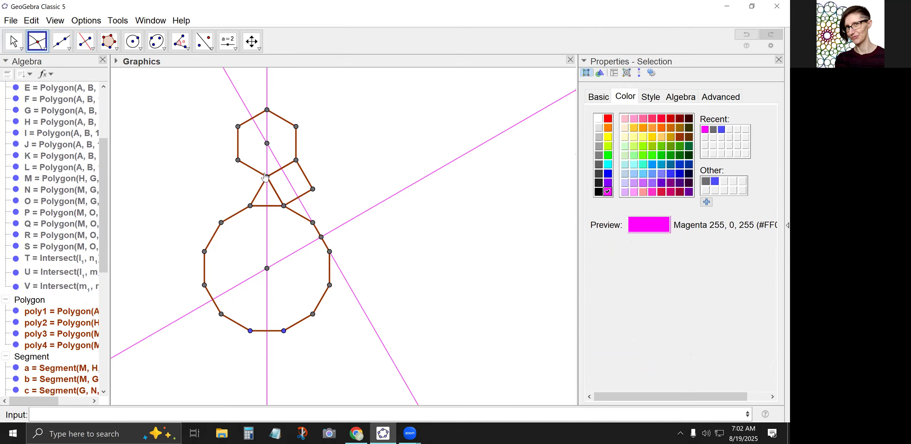
Mark where the square's bisector crosses its upper-left and lower-right edges, and where the vertical line crosses the triangle's base.
left_click(282, 175)
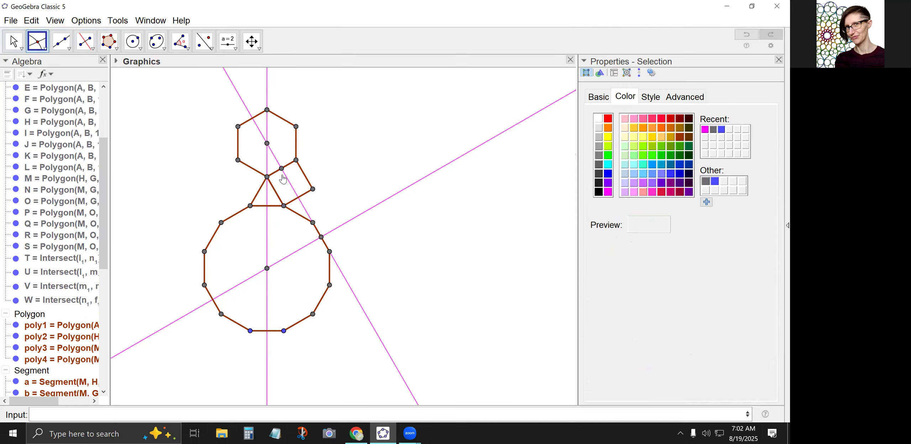
left_click(299, 199)
left_click(267, 210)
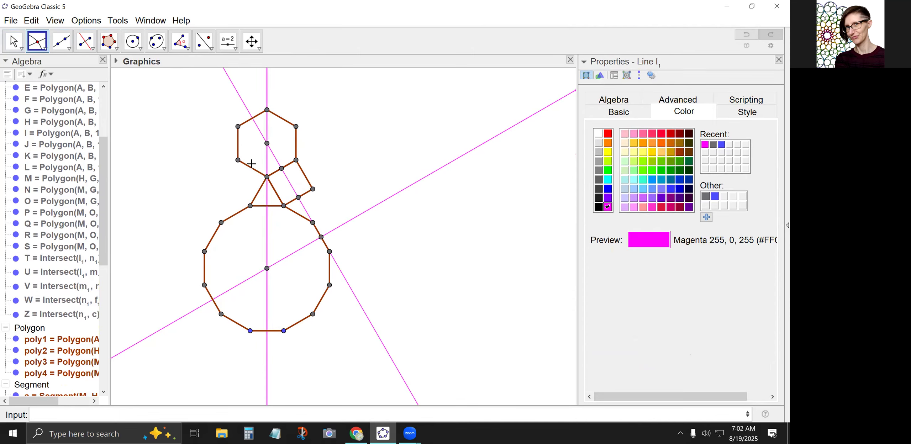
left_click(273, 206)
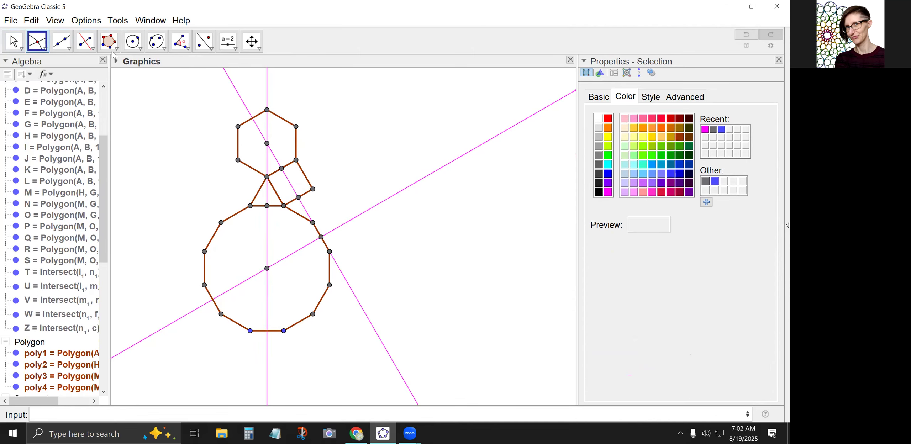
Draw circles centred on the triangle's apex, its lower-right vertex and the dodecagon's next clockwise vertex, each through an adjacent edge midpoint.
left_click(132, 41)
left_click(267, 176)
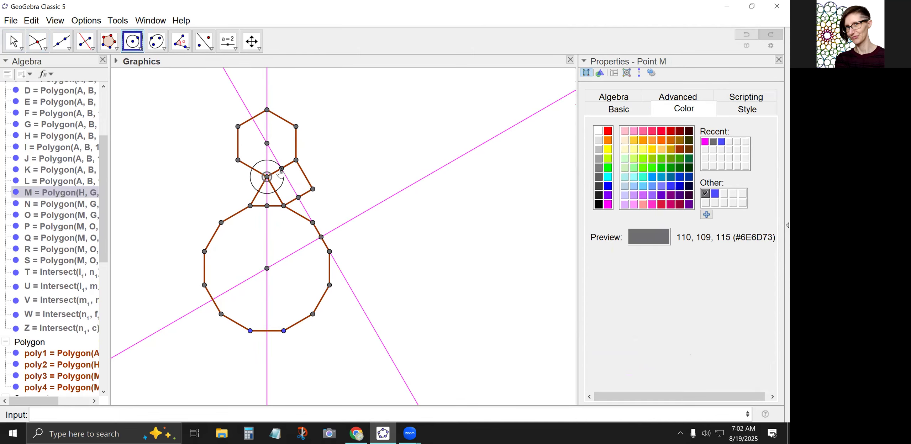
left_click(281, 168)
left_click(284, 206)
left_click(268, 206)
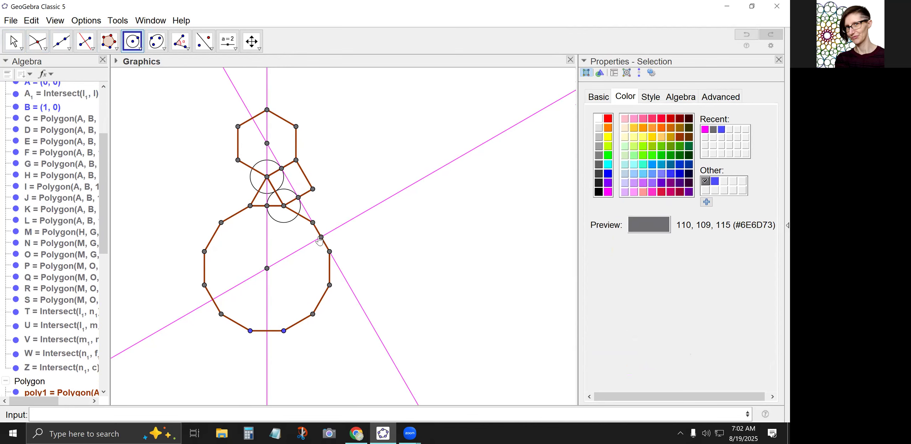
left_click(313, 222)
left_click(321, 237)
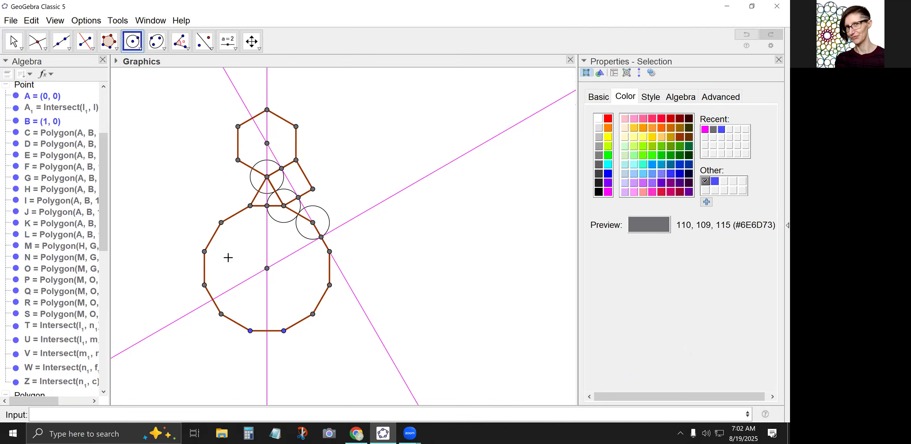
Draw a line through the dodecagon's centre and the vertex at the centre of the lowest small circle.
left_click(64, 40)
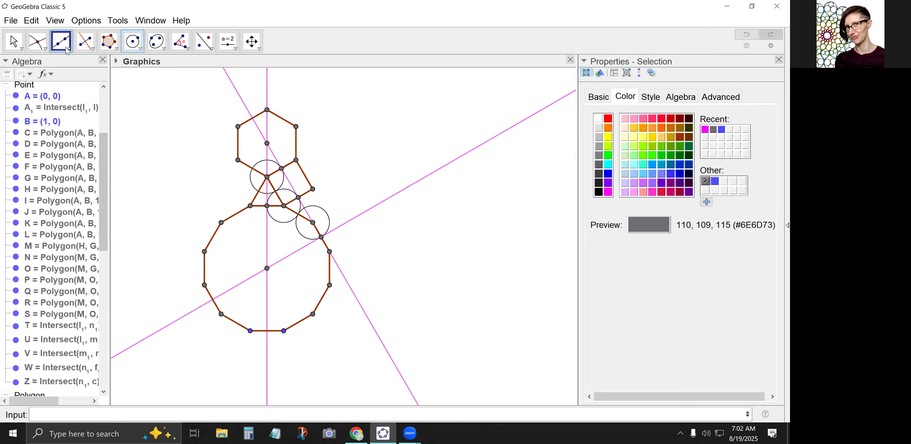
left_click(267, 268)
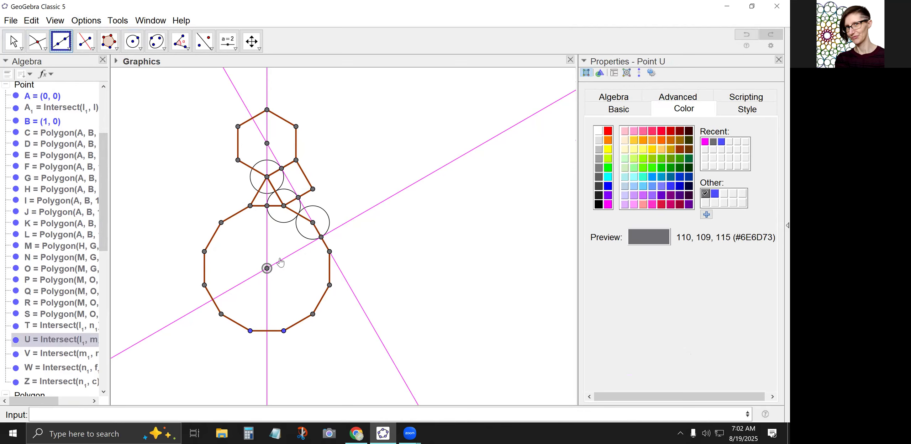
left_click(312, 223)
Mark where the apex circle meets the vertical line inside the hexagon and where the dodecagon-vertex circle meets the diagonal line inside the dodecagon.
left_click(37, 41)
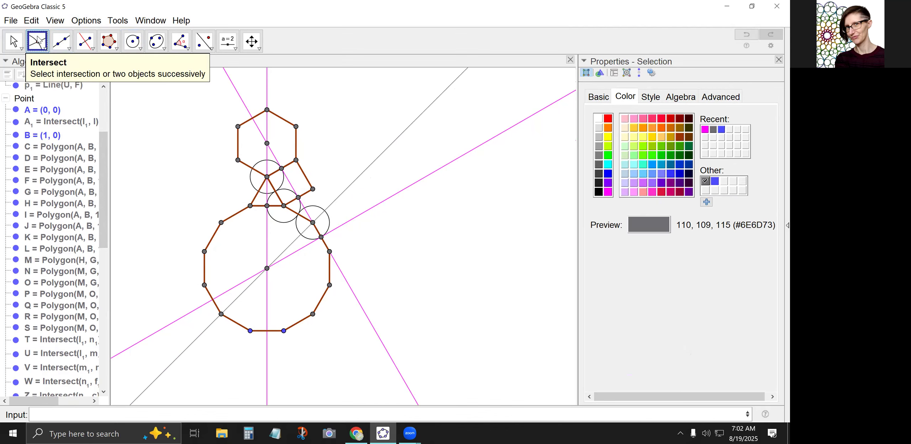
left_click(267, 161)
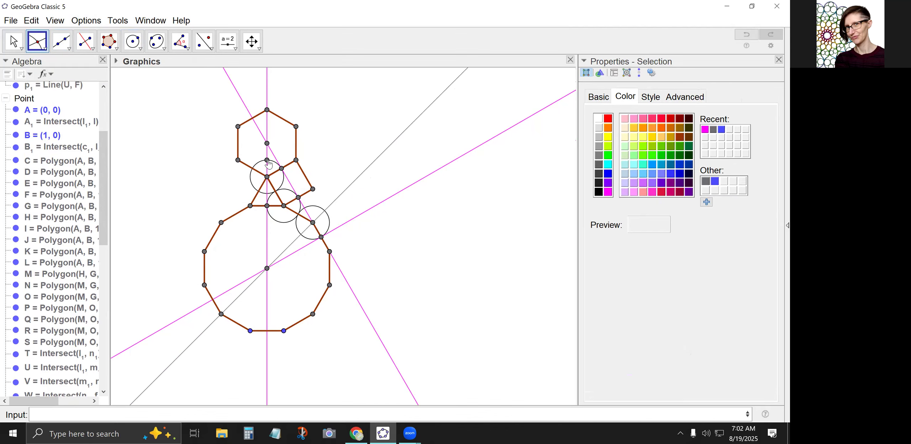
left_click(301, 235)
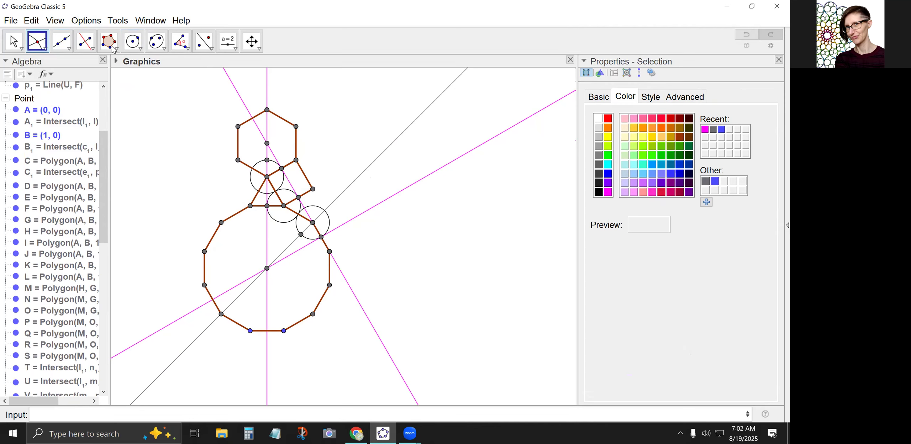
Draw circles centred on the hexagon and the dodecagon, each through the neighbouring small circle's intersection point inside that polygon.
left_click(133, 40)
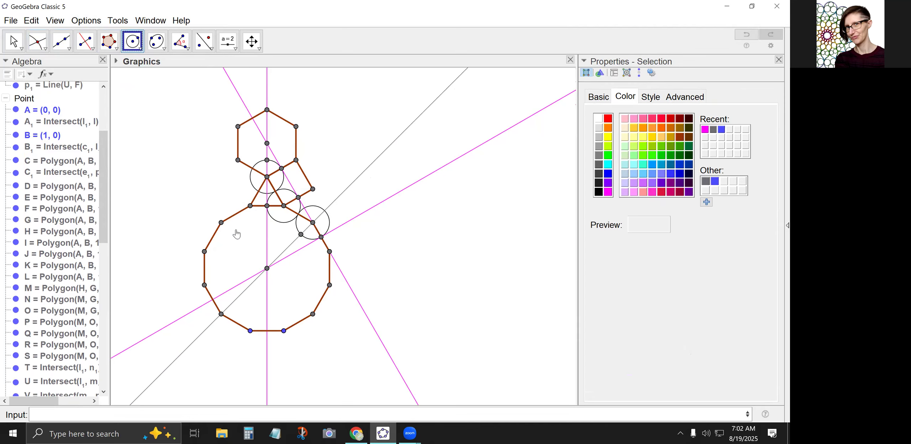
left_click(267, 143)
left_click(267, 160)
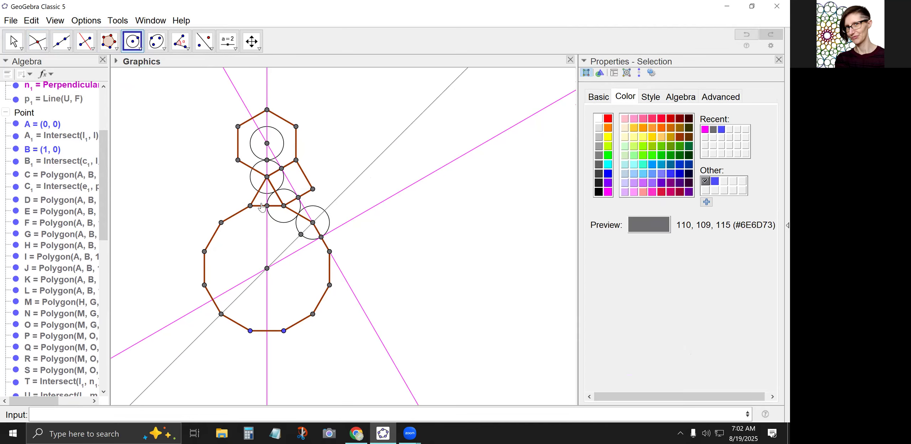
left_click(266, 268)
left_click(301, 234)
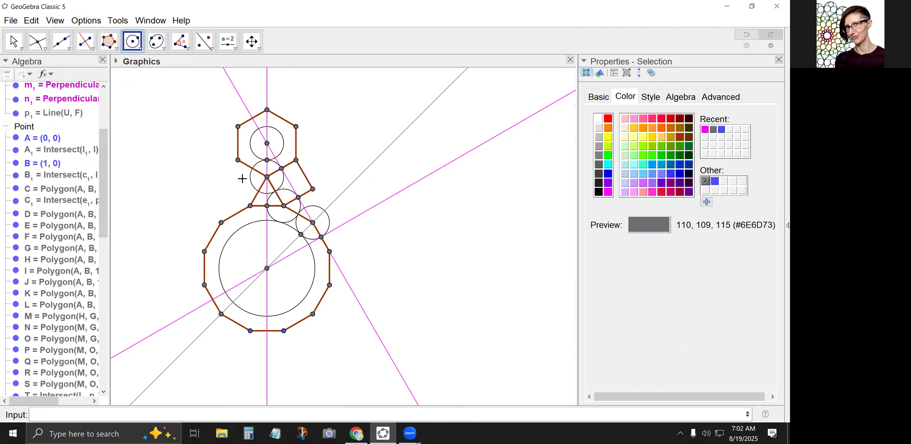
Draw both diagonals of the square as segments between its opposite vertices.
scroll(252, 173, "up", 1)
scroll(251, 174, "up", 2)
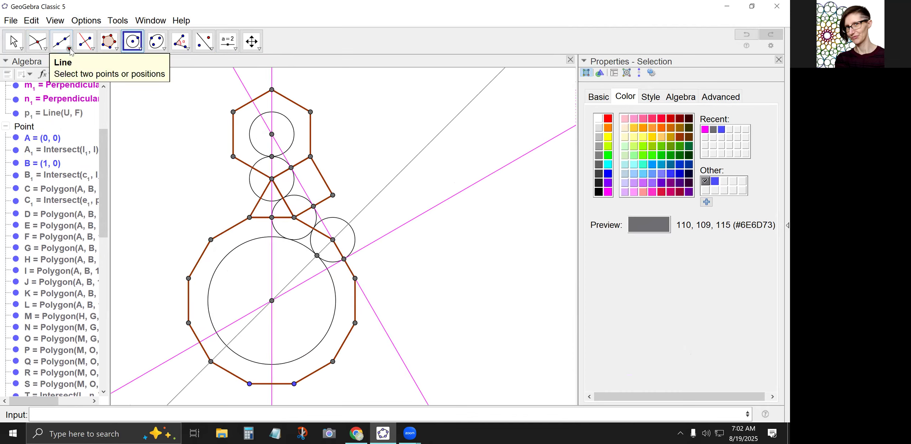
left_click(61, 41)
left_click(85, 90)
left_click(294, 217)
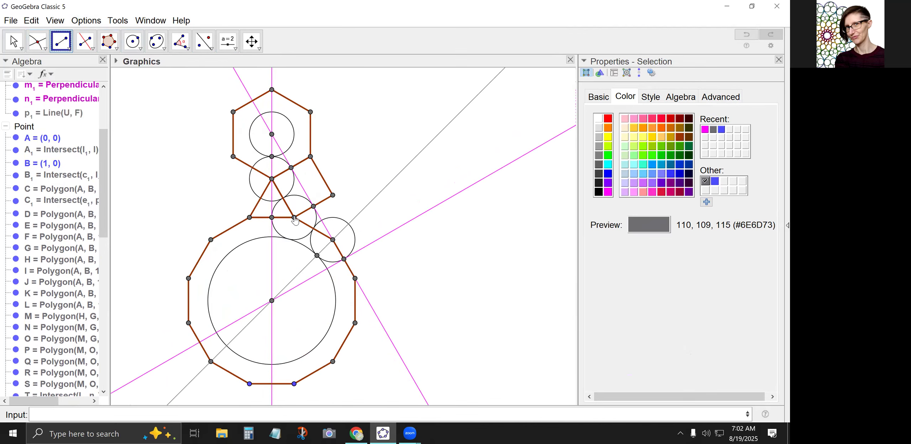
left_click(311, 157)
left_click(272, 179)
left_click(332, 195)
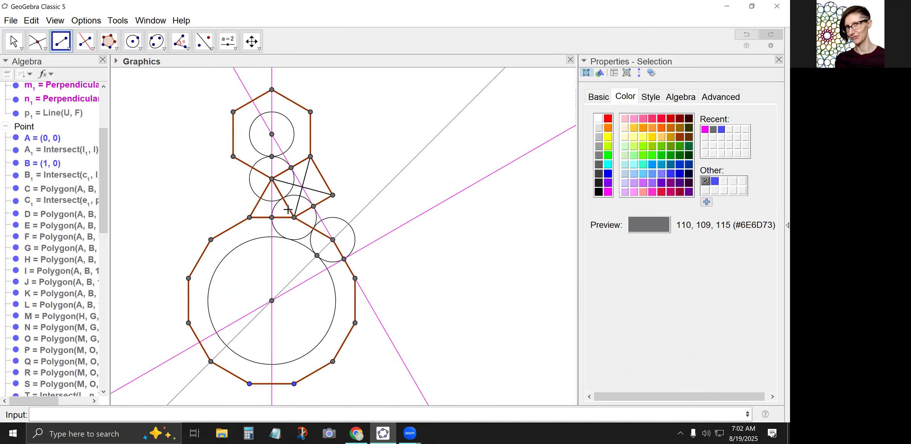
Mark the square's centre and the point where its steep diagonal meets the circle around the triangle's lower-right vertex.
left_click(42, 43)
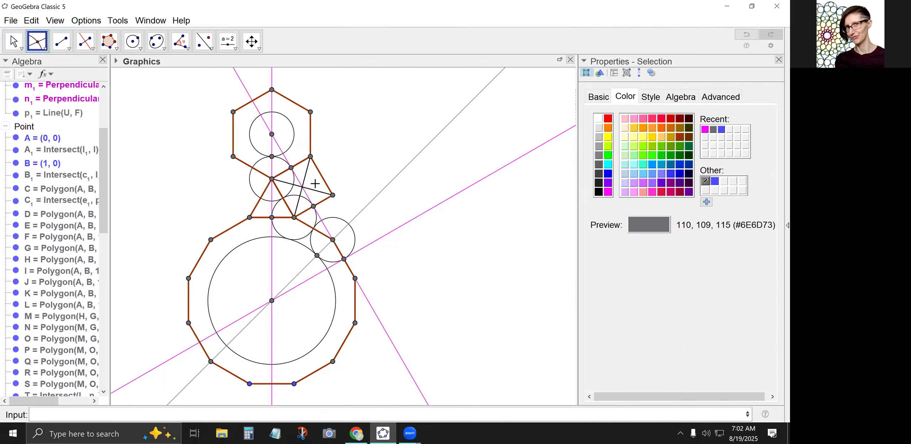
left_click(304, 192)
left_click(304, 187)
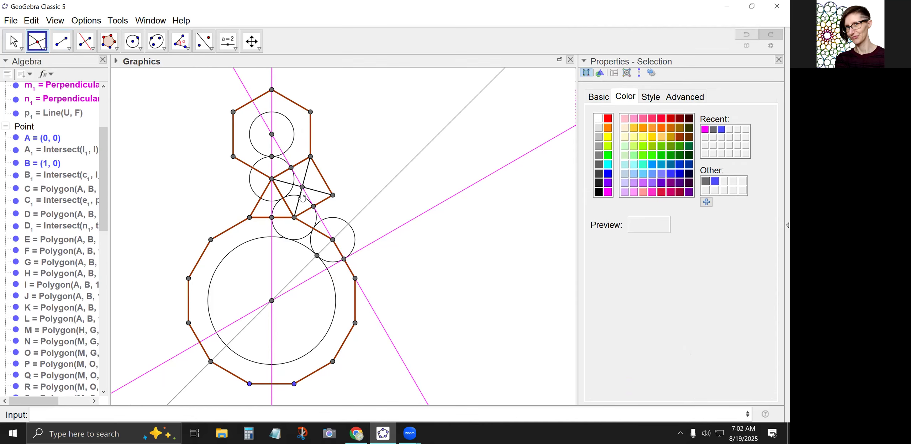
left_click(300, 195)
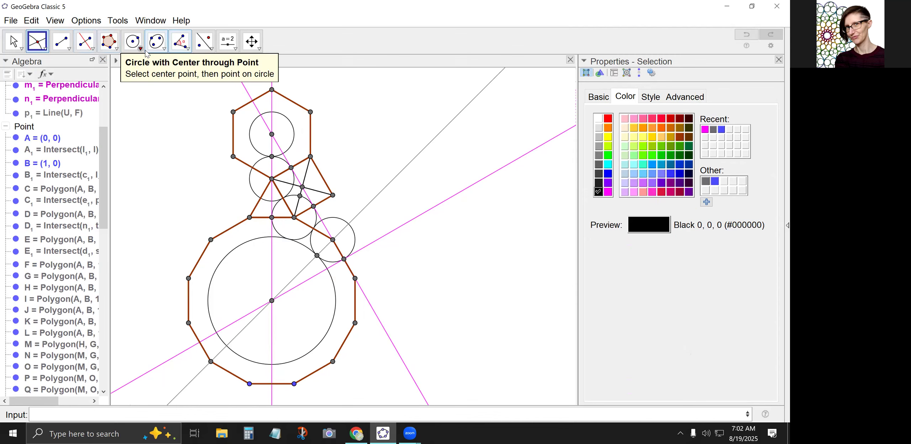
Draw a circle centred on the square's centre through the intersection point on its steep diagonal.
left_click(129, 42)
left_click(302, 187)
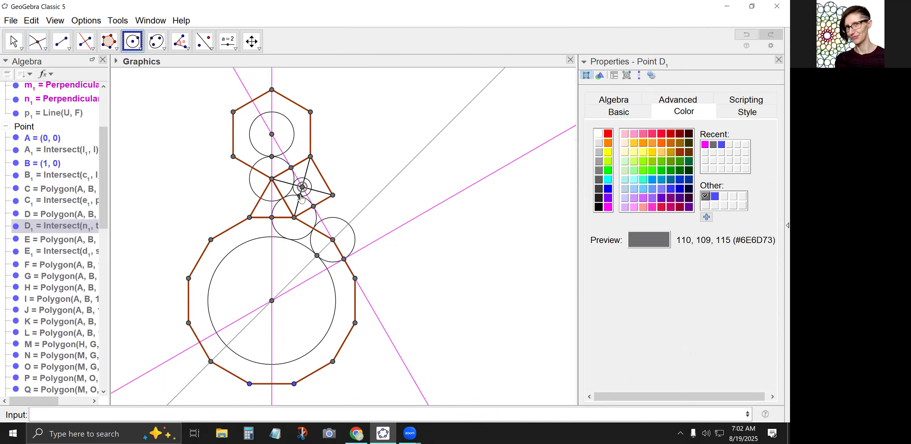
left_click(300, 195)
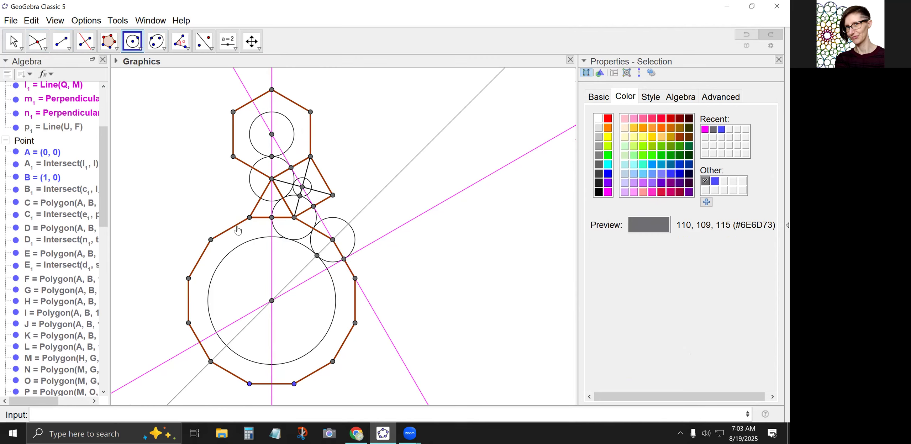
Mark where the circle around the triangle's lower-right vertex touches the large circle, and where the apex circle crosses the triangle's right edge.
left_click(38, 41)
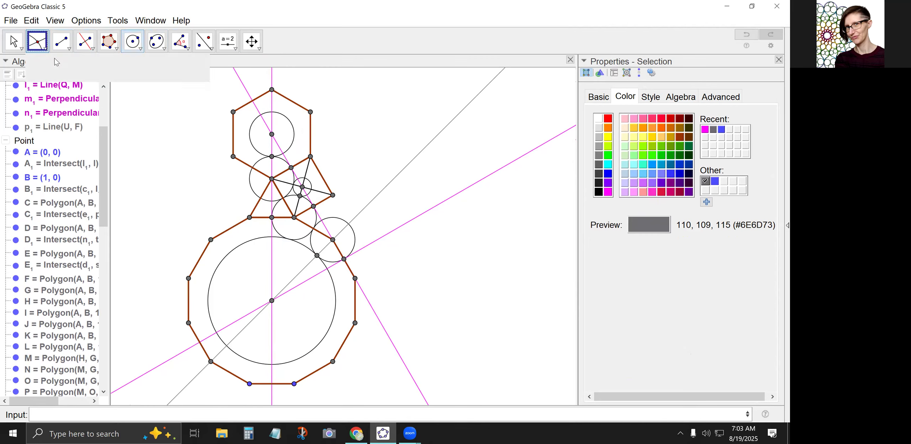
left_click(288, 239)
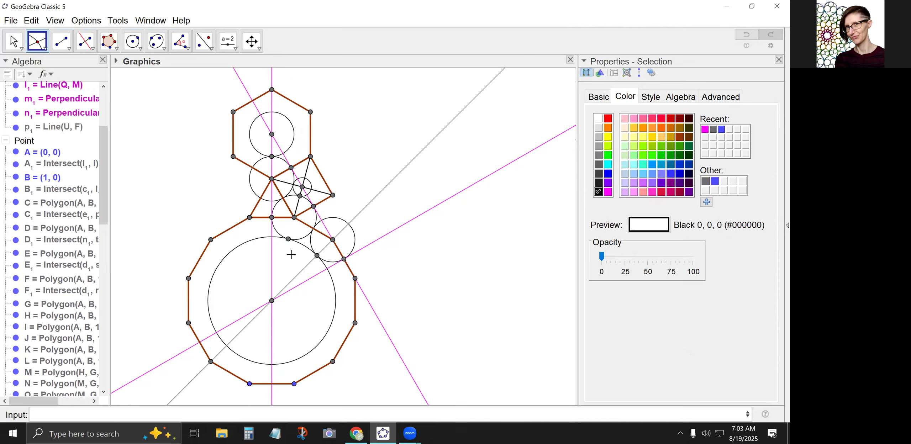
left_click(282, 199)
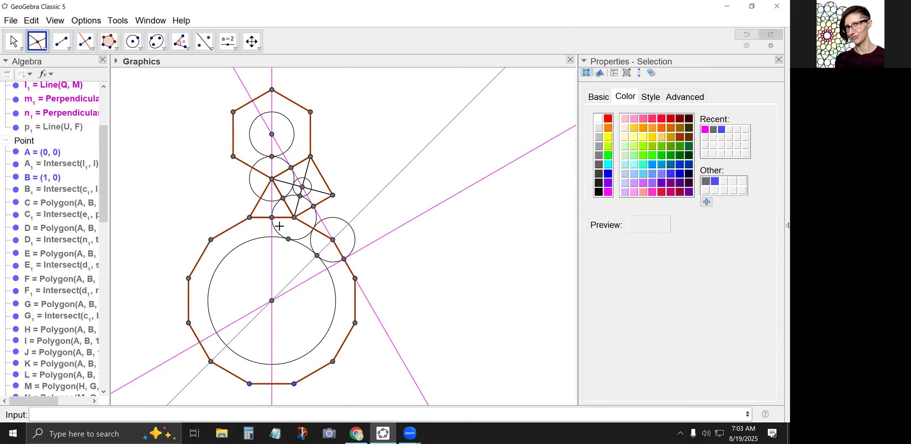
Mark where the apex circle crosses the square's shallow diagonal, and mark the midpoint of the triangle's left edge.
left_click(292, 185)
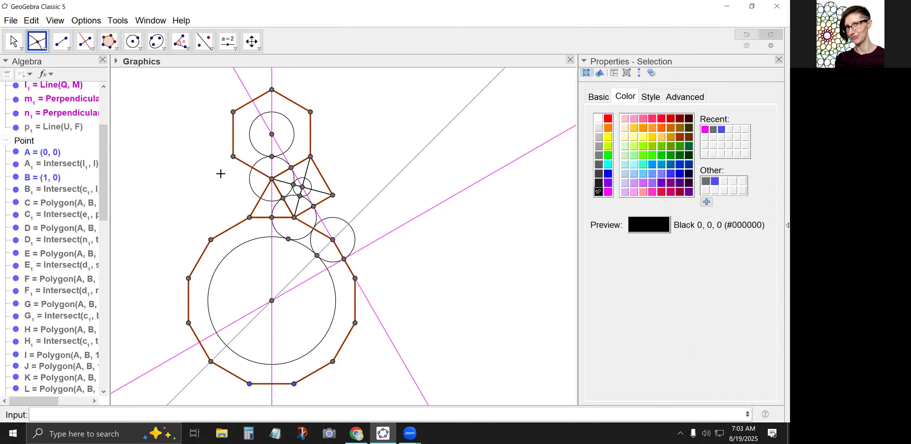
left_click(69, 48)
mouse_move(45, 47)
left_click(64, 147)
left_click(46, 51)
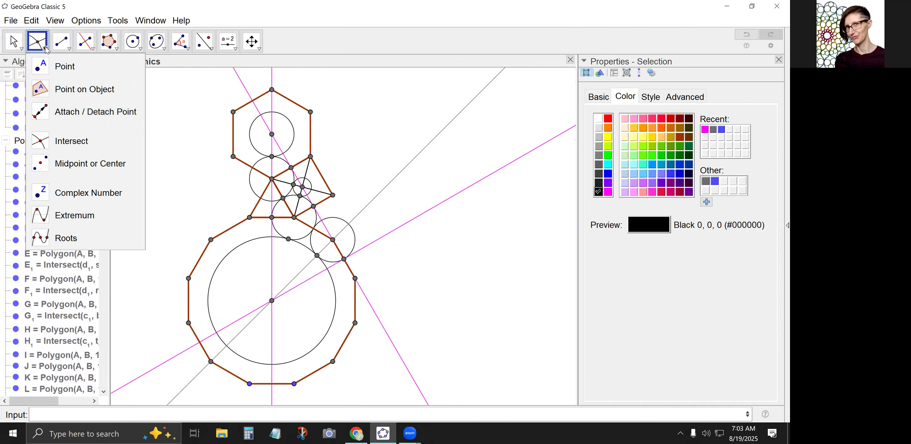
left_click(69, 164)
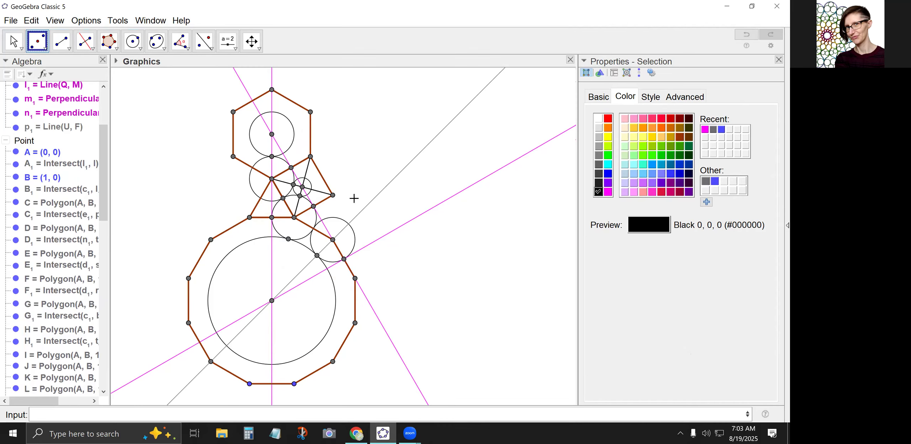
left_click(249, 217)
left_click(272, 179)
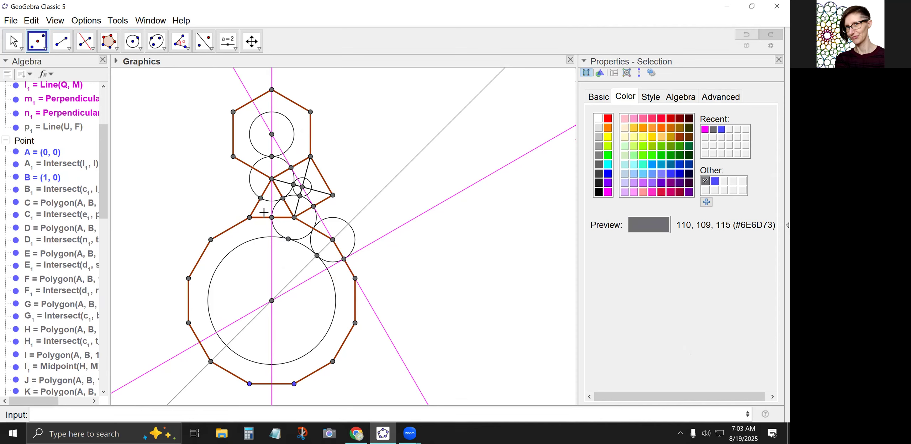
Mark where the circles around the dodecagon's two adjacent upper-right vertices touch on their shared edge.
left_click(39, 44)
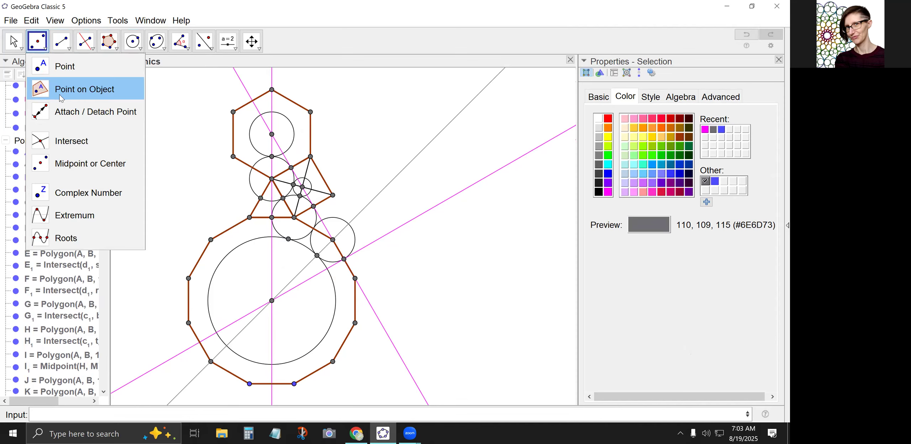
left_click(63, 143)
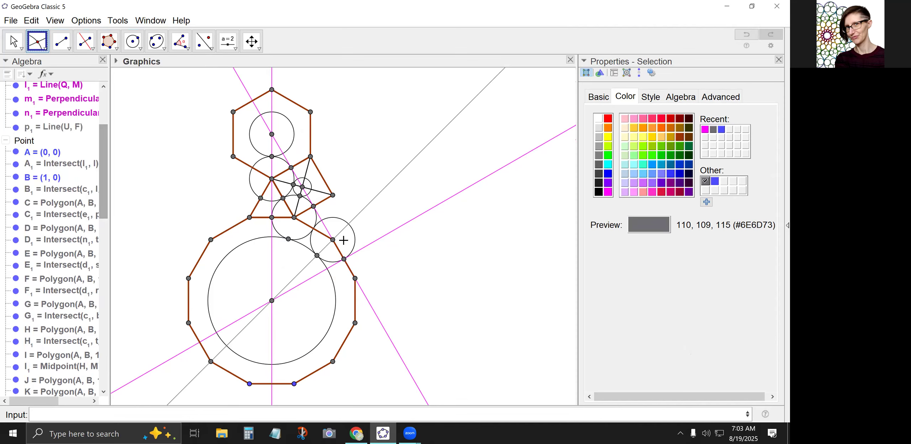
left_click(313, 228)
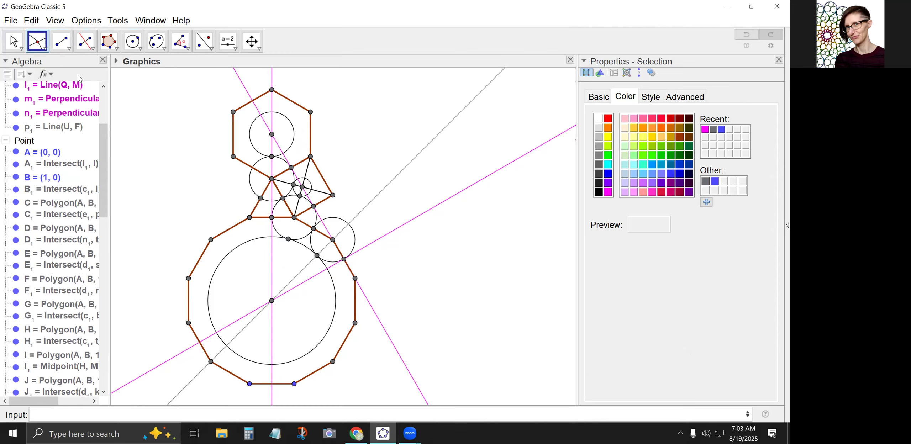
Draw a segment from the dodecagon's centre to the triangle's lower-right vertex.
left_click(61, 41)
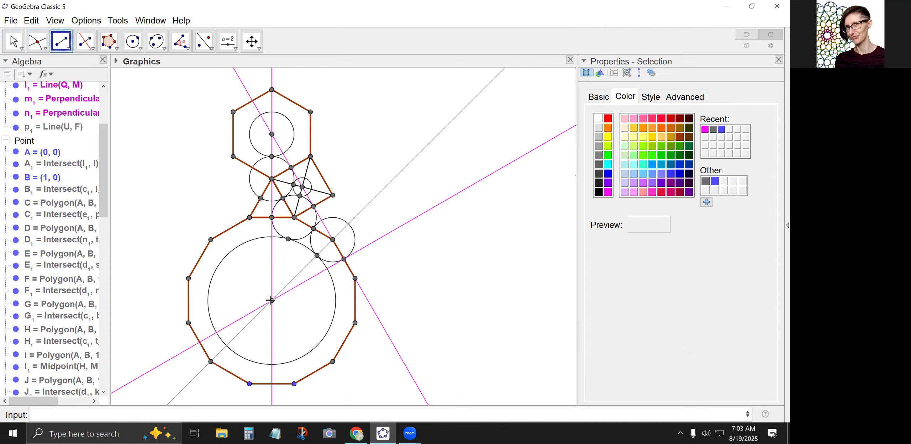
left_click(272, 301)
left_click(294, 220)
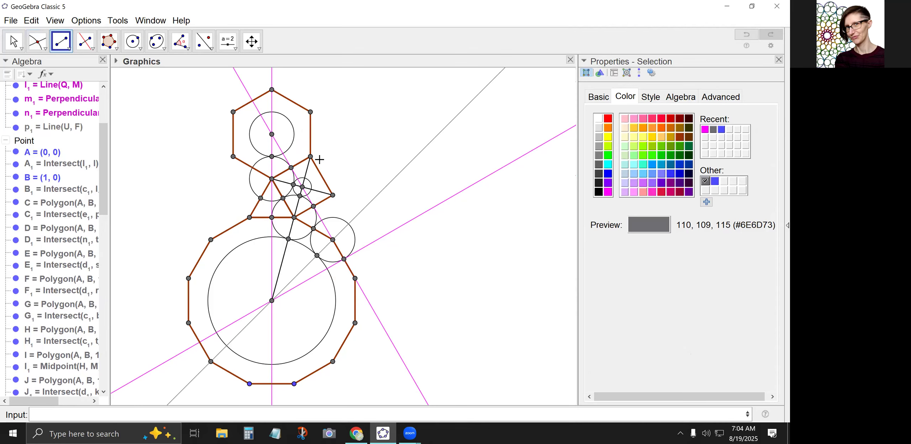
Create an angle slider α from 0° to 90° with a 0.5° increment above the figure and set it to 25°.
left_click(14, 42)
left_click(228, 52)
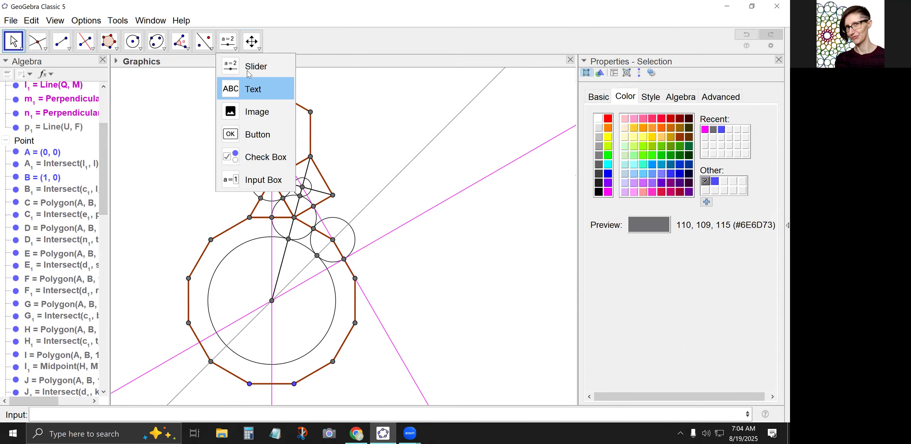
left_click(134, 96)
left_click(278, 177)
left_click_drag(379, 244, 366, 244)
type("90")
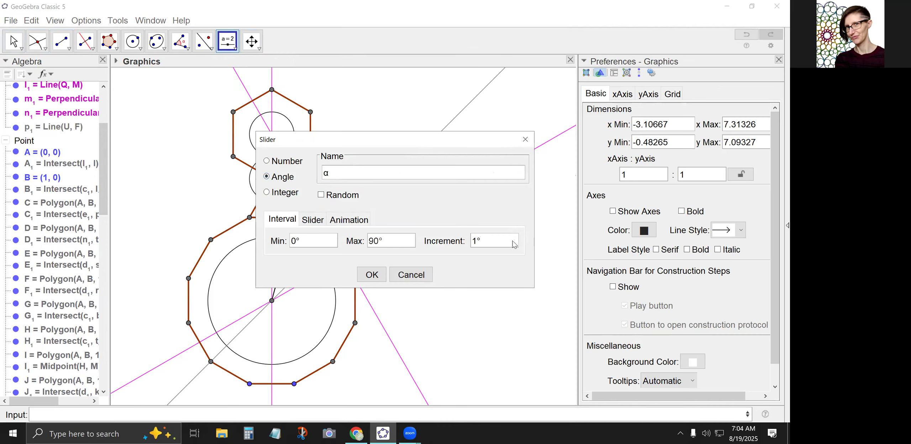
left_click_drag(479, 243, 473, 246)
type("0.5")
left_click(370, 279)
left_click(13, 40)
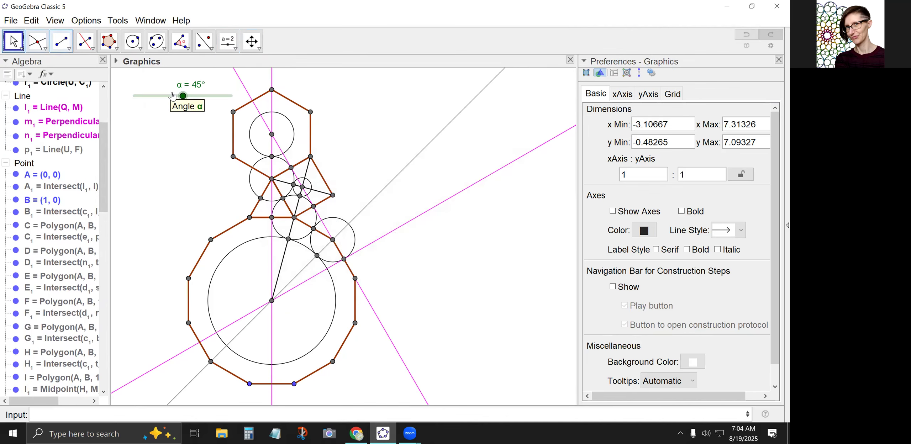
left_click_drag(180, 99, 161, 96)
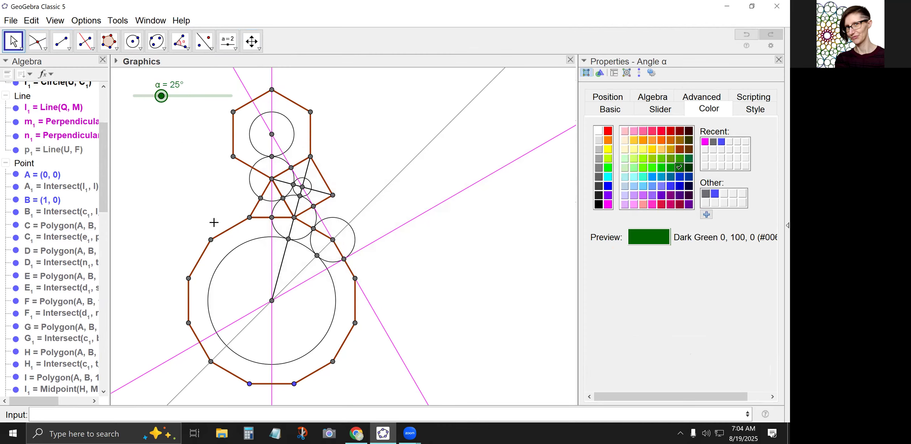
Rename the point where the large circle touches the circle around the triangle's lower-right vertex as P.
left_click(15, 42)
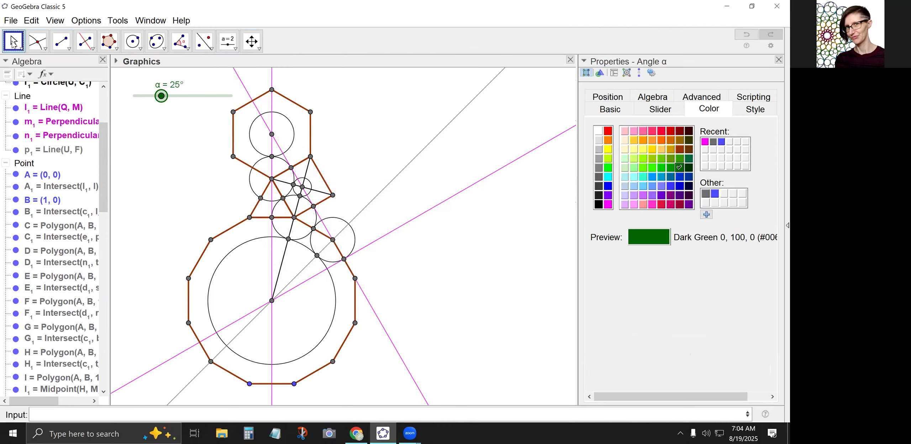
right_click(288, 241)
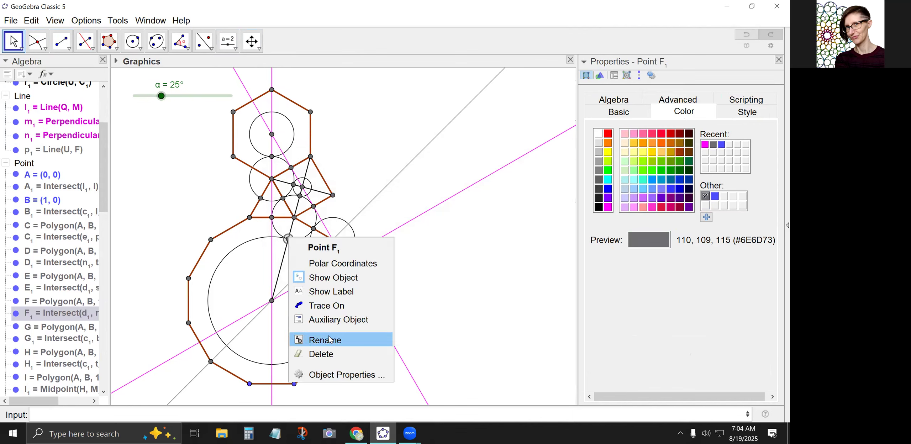
left_click(329, 339)
type("P")
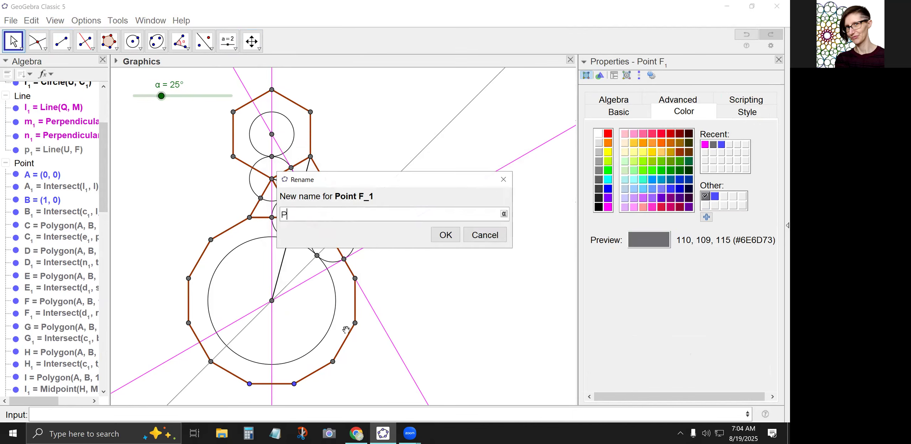
left_click(445, 236)
Rename the dodecagon's centre point as O.
left_click(272, 301)
right_click(271, 300)
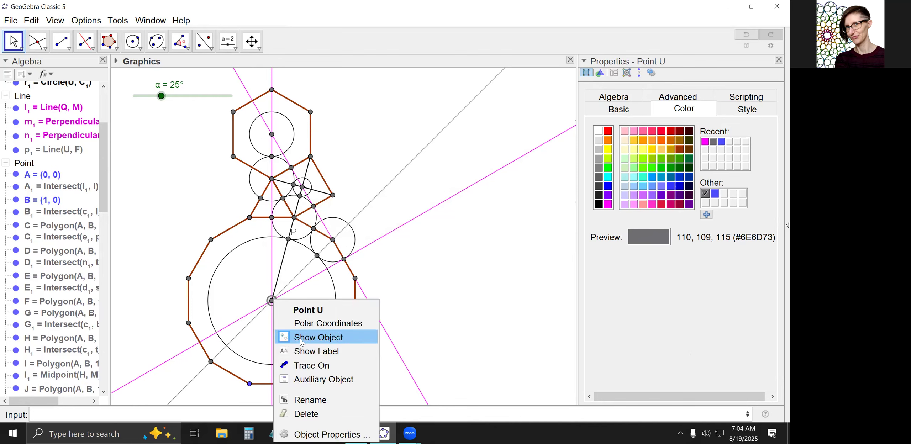
left_click(310, 400)
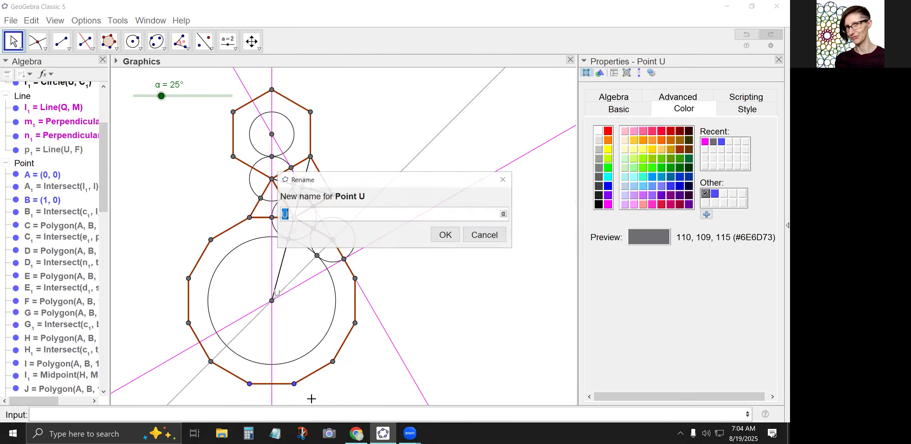
type("O")
left_click(445, 233)
left_click(11, 36)
left_click(124, 184)
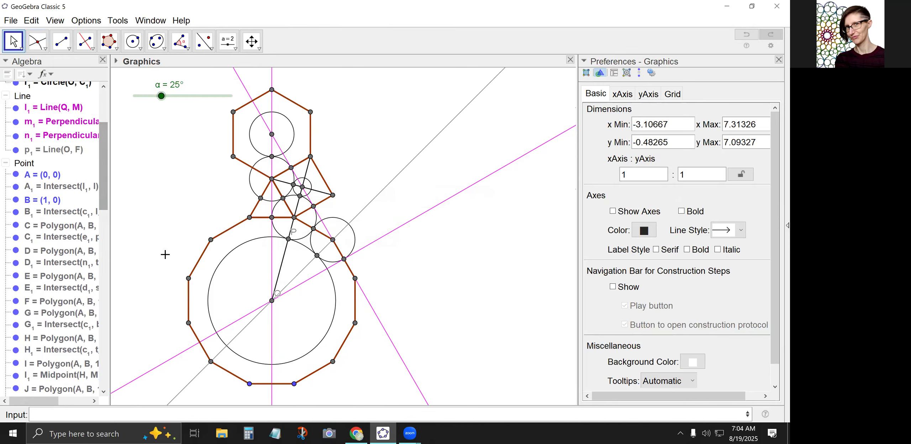
Rotate point O about P by the angle α with the command Rotate(O,α,P).
left_click(205, 415)
type("Ro")
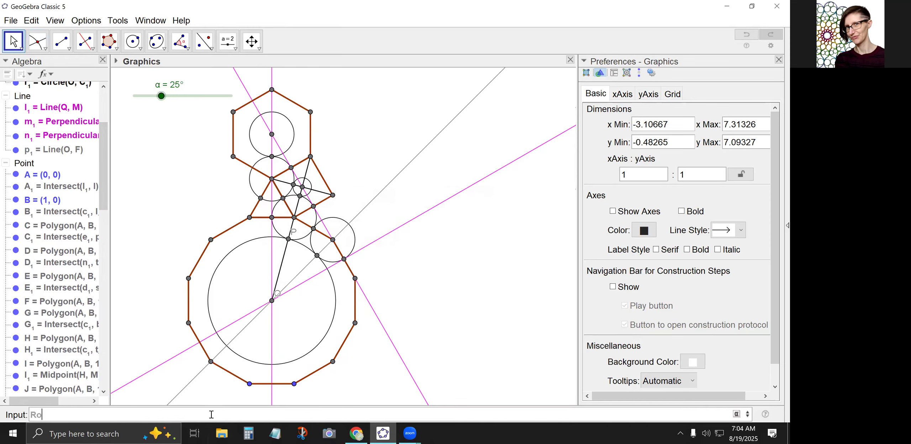
type("tate(O,α,P")
key("Return")
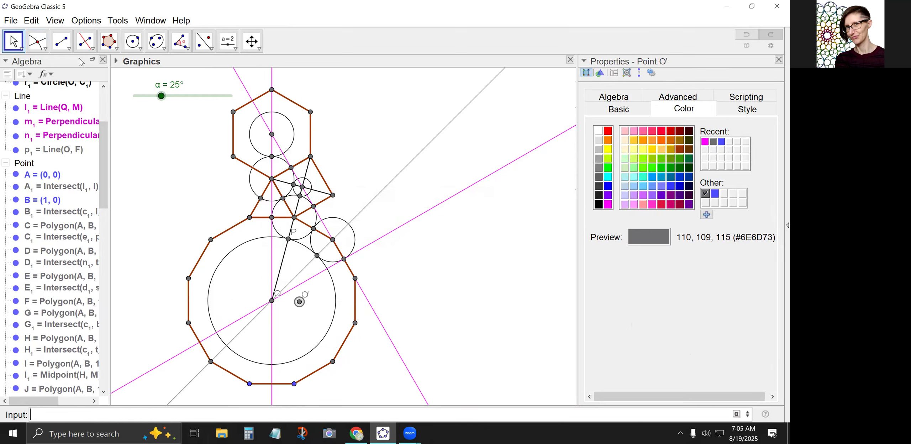
Draw a line through P and the rotated copy of O.
left_click(62, 42)
left_click(75, 71)
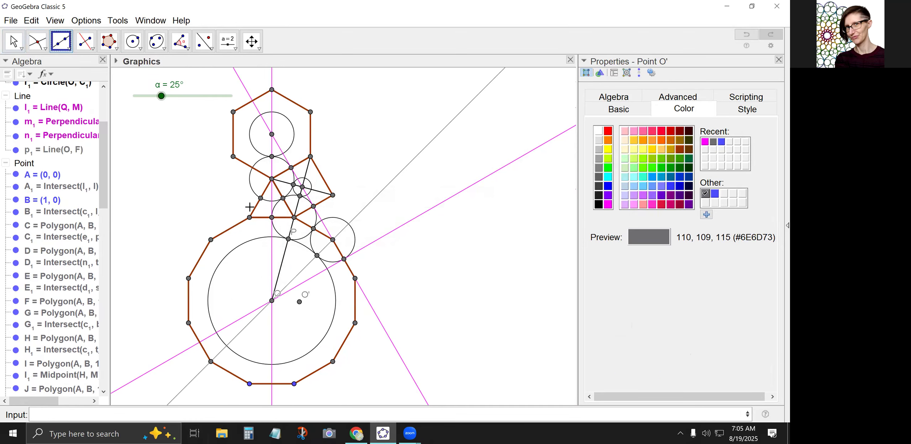
left_click(288, 239)
left_click(299, 302)
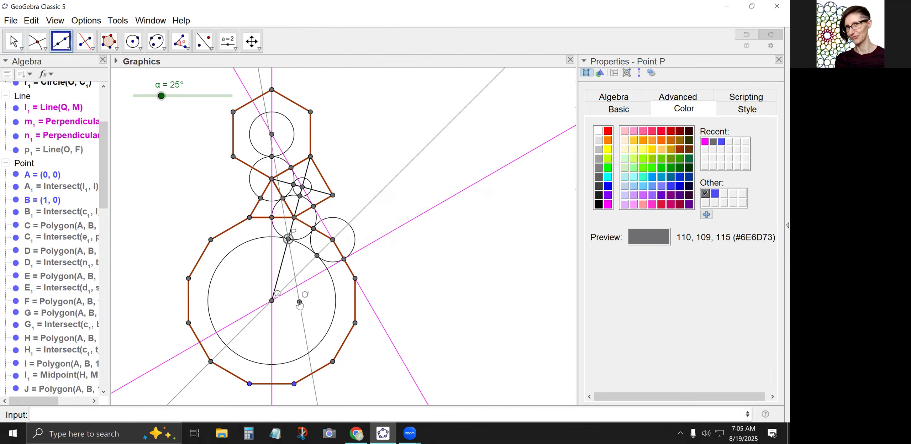
Set the angle α to 27° and hide the rotated copy of point O.
left_click(13, 42)
mouse_move(161, 96)
left_mouse_down()
mouse_move(138, 96)
mouse_move(196, 95)
mouse_move(133, 95)
mouse_move(232, 96)
mouse_move(163, 95)
left_mouse_up()
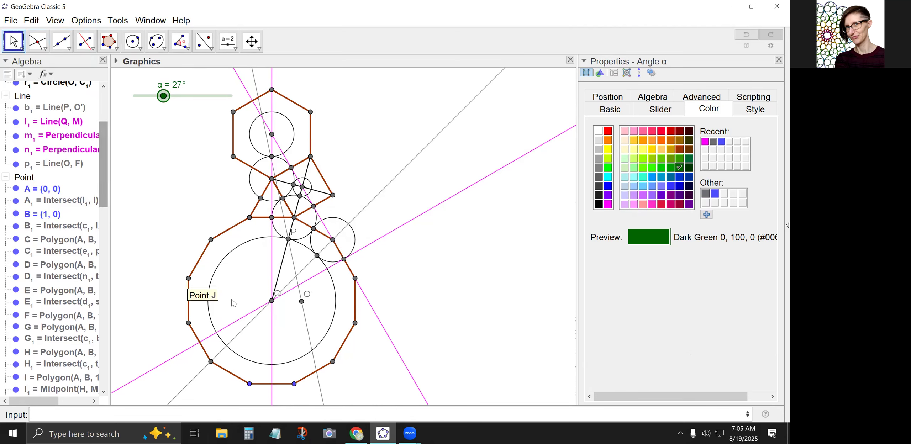
right_click(302, 301)
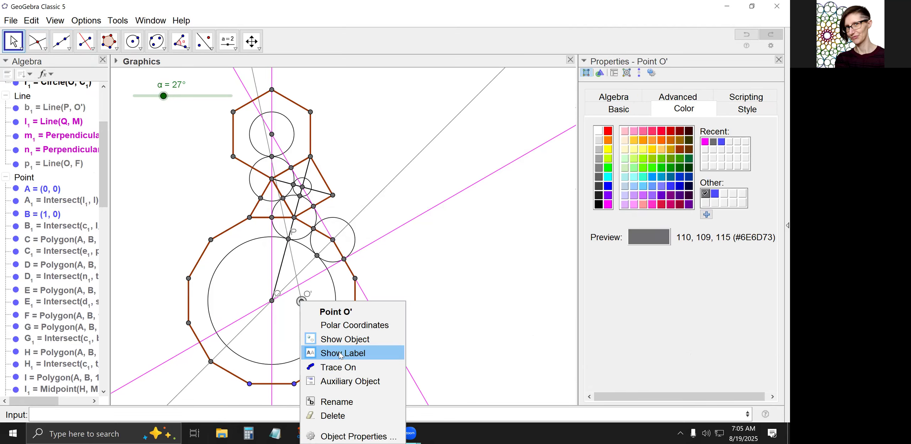
left_click(343, 339)
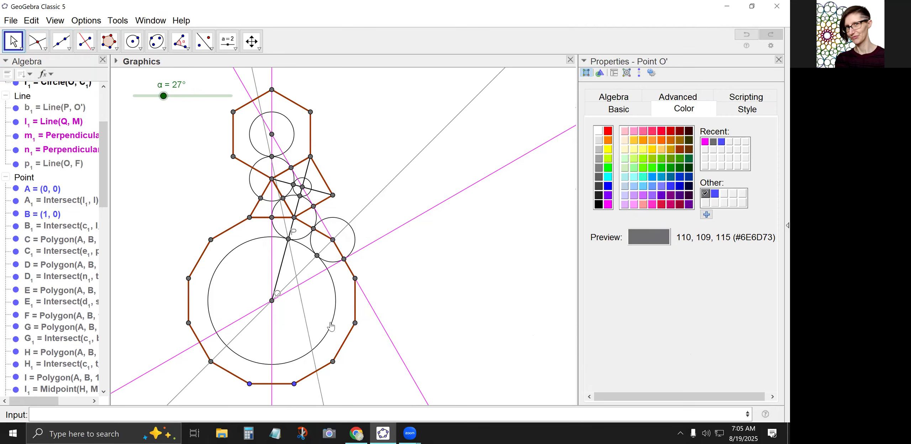
Colour the line through P blue (#0099FF) and set its thickness to 3.
left_click(302, 318)
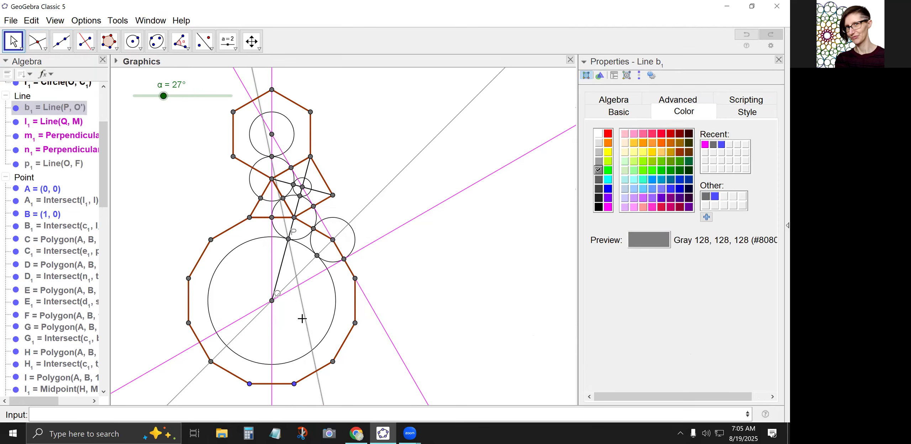
left_click(651, 180)
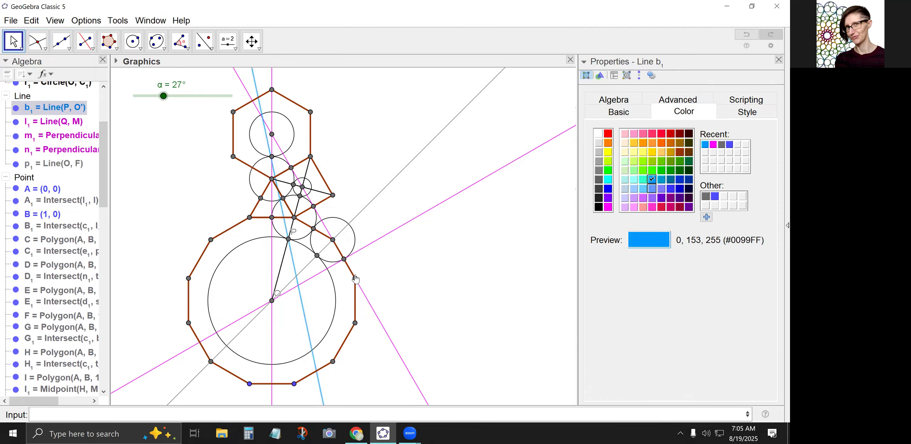
left_click(318, 308)
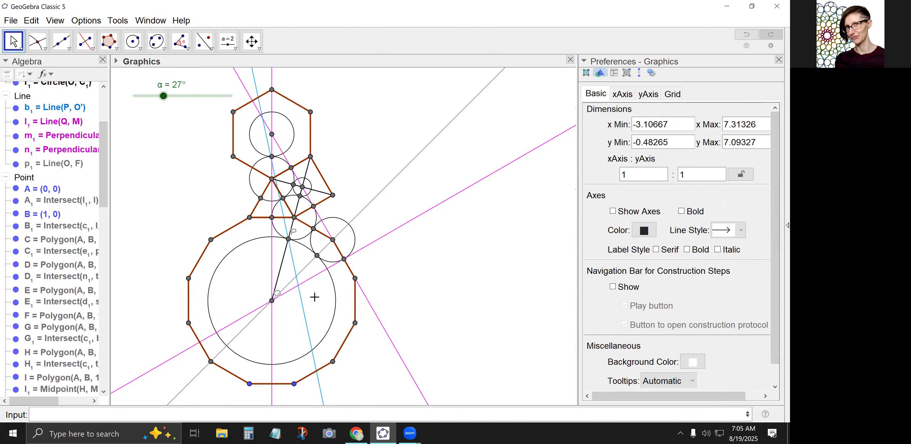
left_click(304, 314)
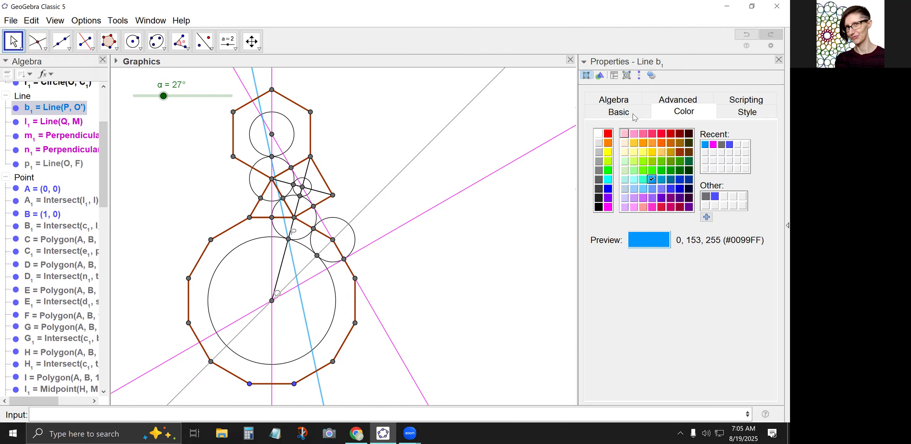
left_click(718, 115)
left_click(620, 149)
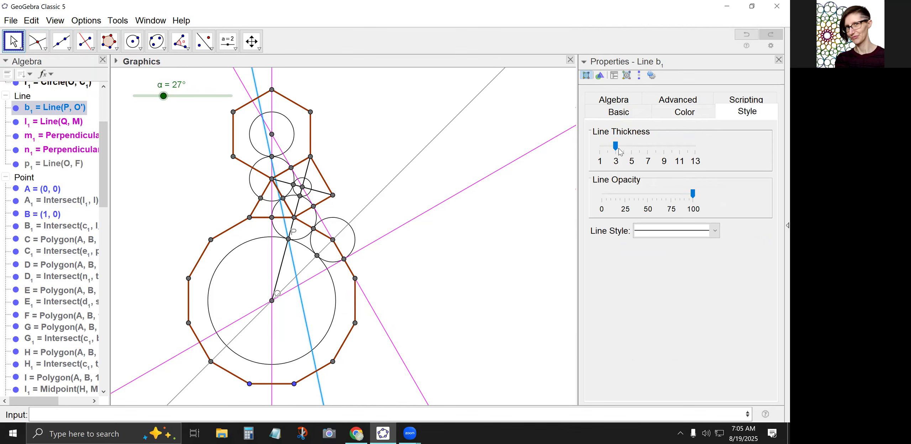
left_click(318, 310)
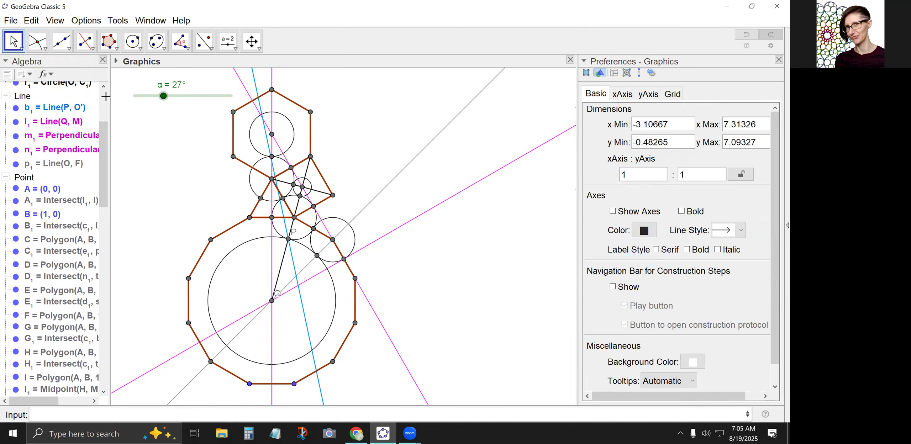
Draw a line from O through the tangency point on the dodecagon's upper-right edge.
left_click(68, 48)
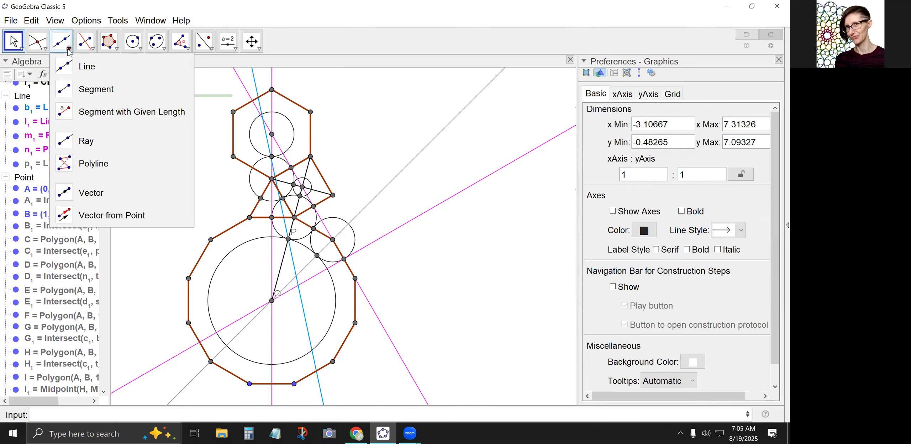
left_click(85, 72)
left_click(272, 302)
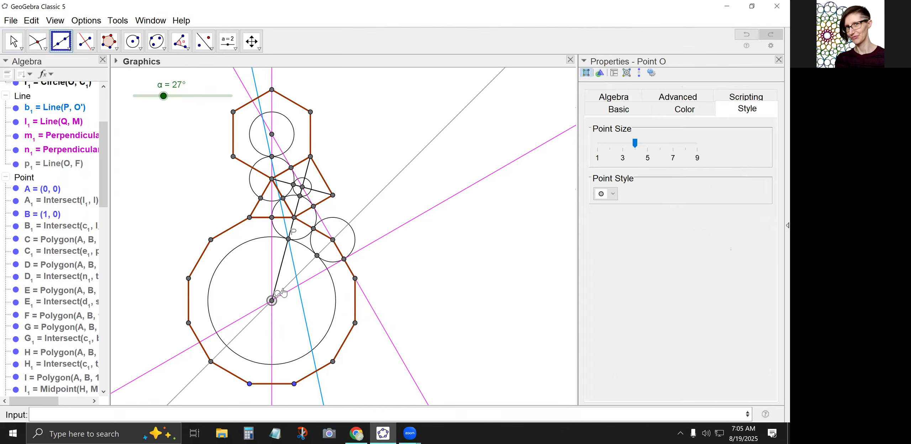
left_click(306, 243)
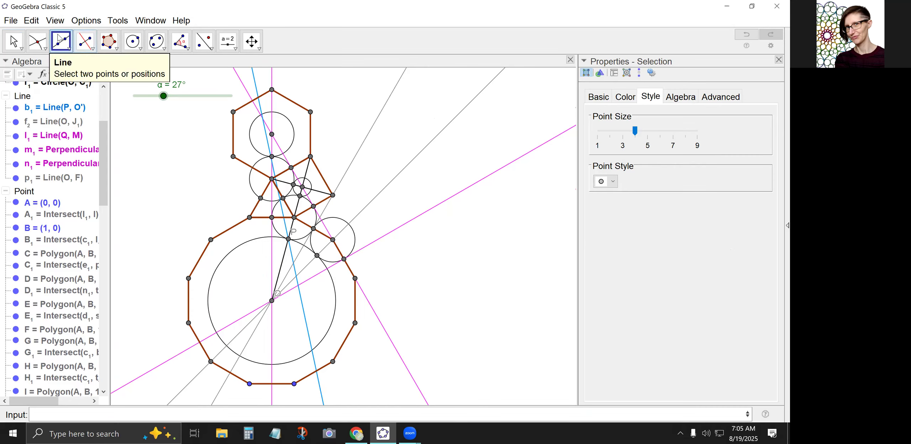
Intersect the blue line with the grey line from O through J₁, and reflect the blue line across that grey line.
left_click(37, 41)
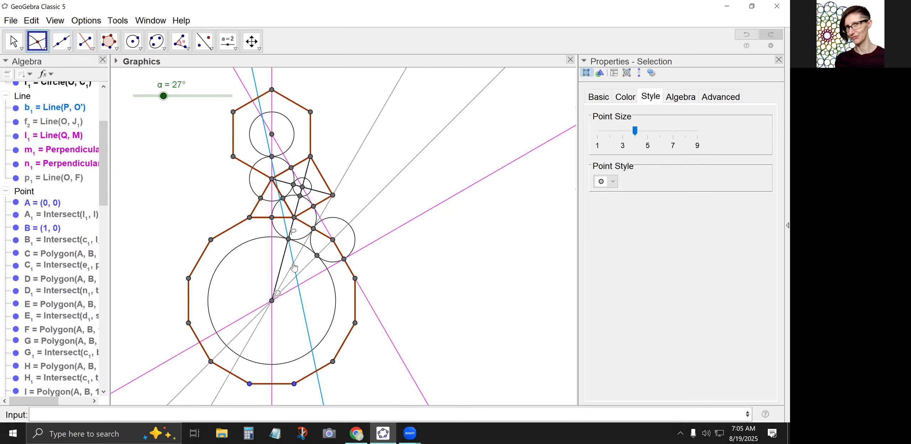
left_click(293, 264)
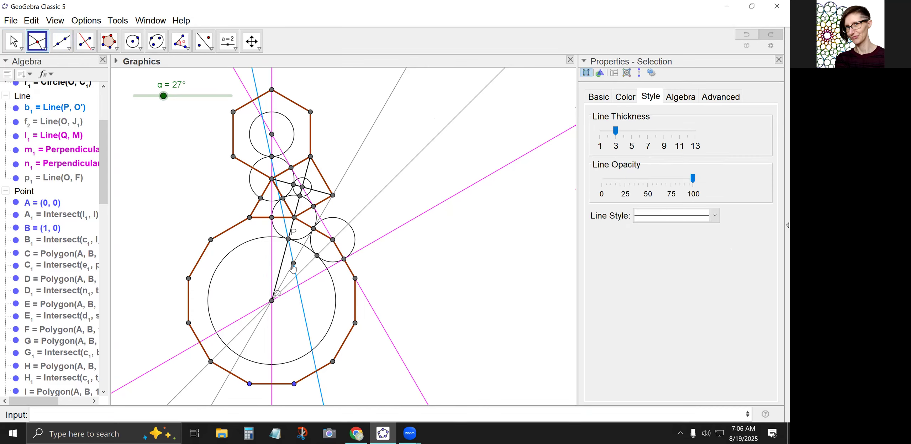
left_click(204, 41)
left_click(304, 318)
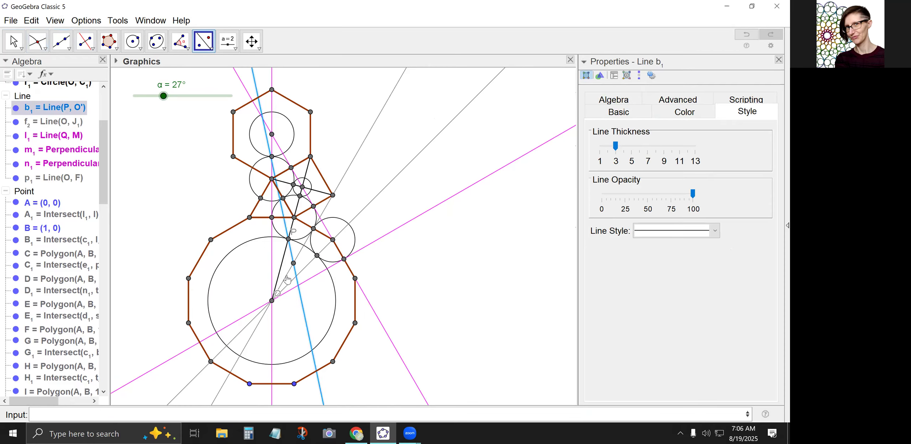
left_click(289, 277)
Mark where the reflected blue line crosses segment OP, and reflect the blue lines' intersection point across OP.
left_click(38, 41)
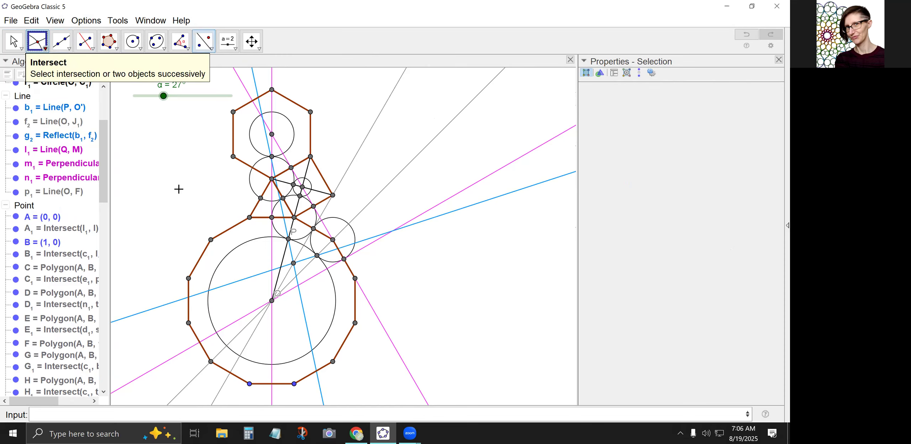
left_click(280, 268)
left_click(203, 41)
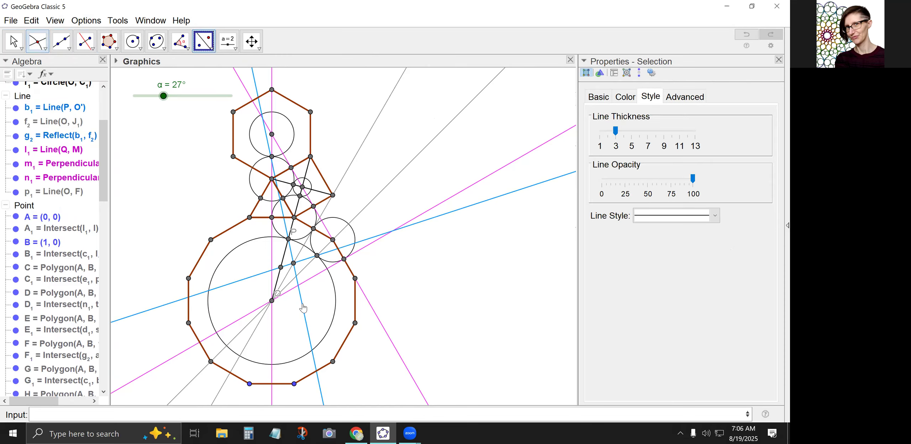
left_click(292, 264)
left_click(283, 259)
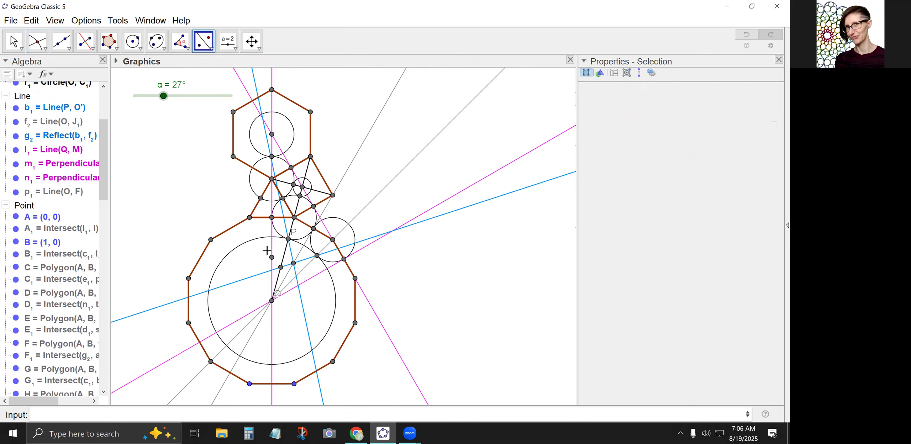
Create a four-sided polygon from P, the blue lines' intersection, the point on segment OP and the reflected point.
left_click(117, 48)
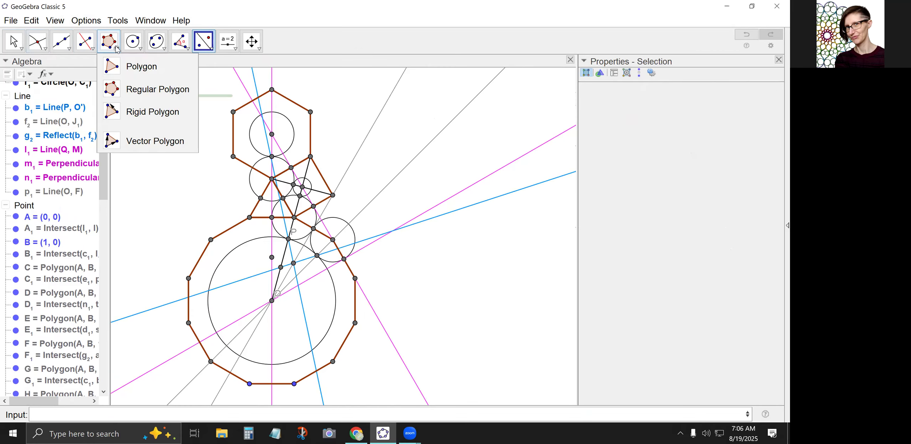
left_click(138, 67)
left_click(288, 239)
left_click(293, 264)
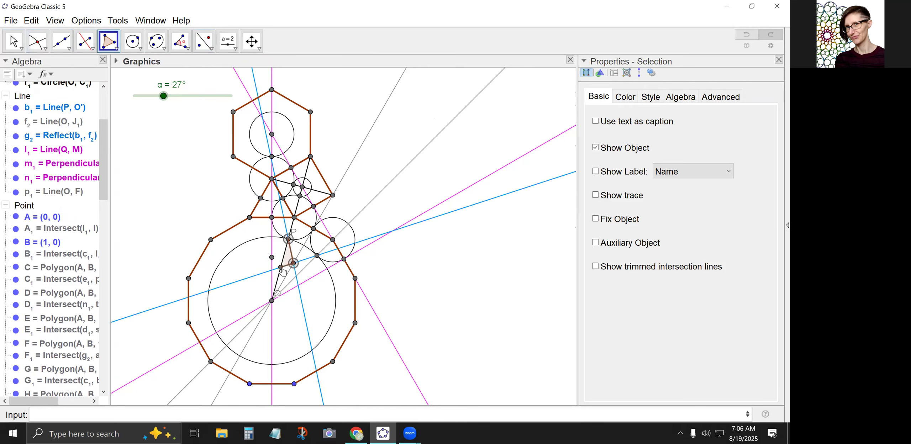
left_click(281, 267)
left_click(272, 257)
left_click(288, 239)
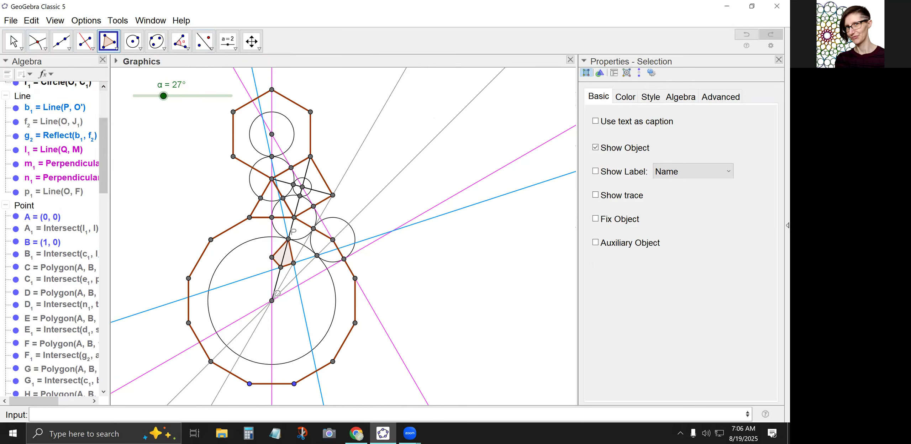
left_click(13, 42)
left_click(238, 264)
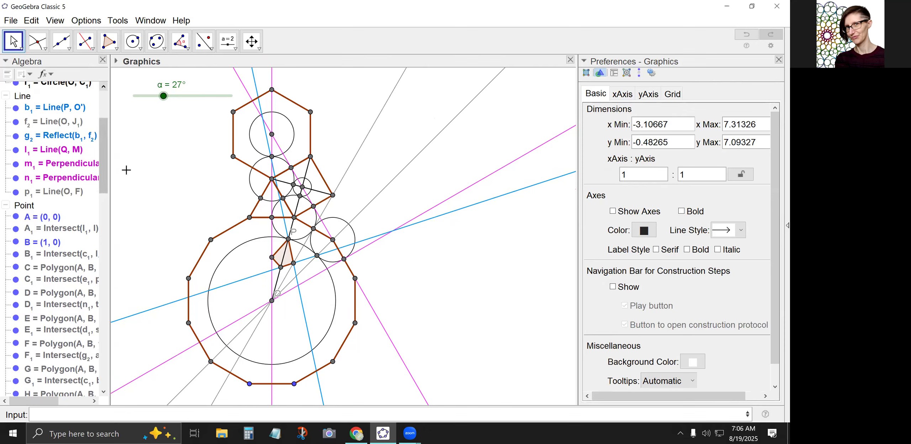
Construct the angle bisector at dodecagon vertex G between the top edge's midpoint A₁ and tangency point P.
left_click(92, 50)
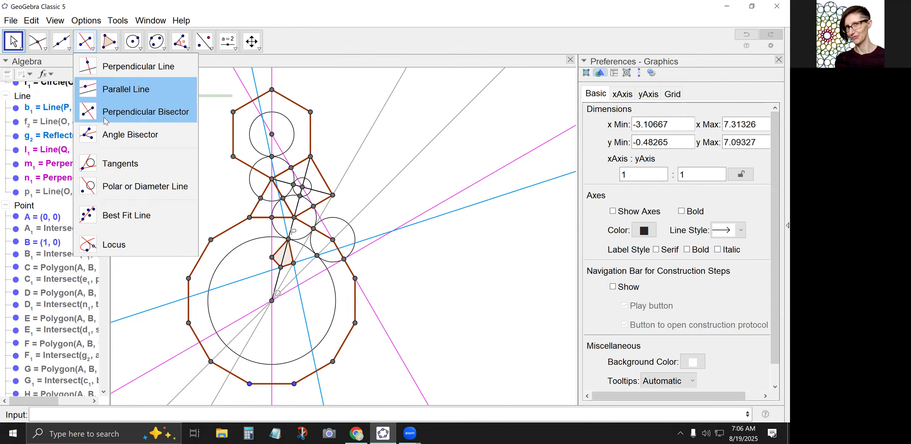
left_click(122, 144)
left_click(272, 218)
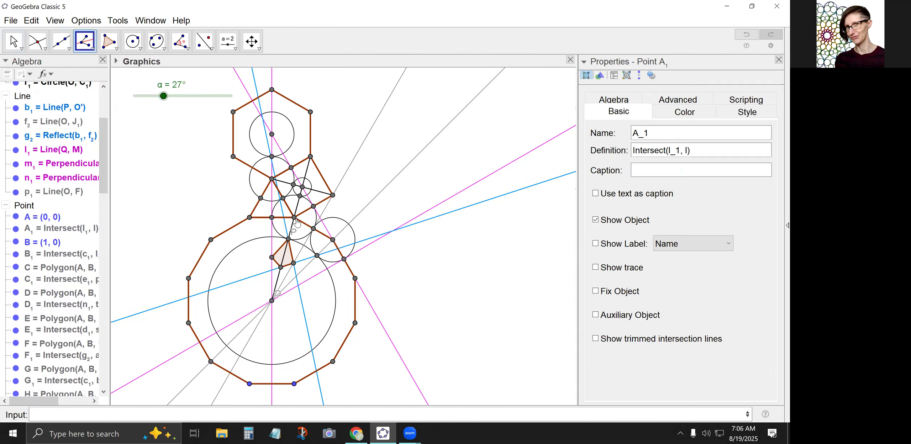
left_click(294, 217)
left_click(288, 239)
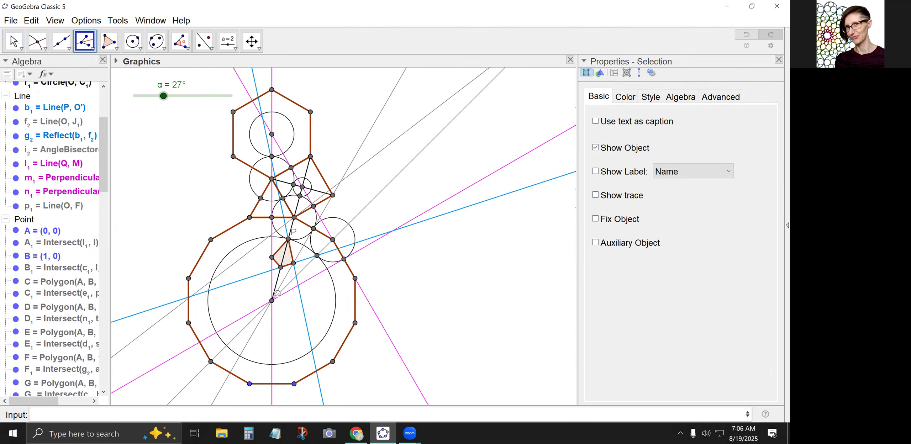
Colour the angle bisector through G green and set its line style to dashed.
left_click(13, 41)
left_click(243, 262)
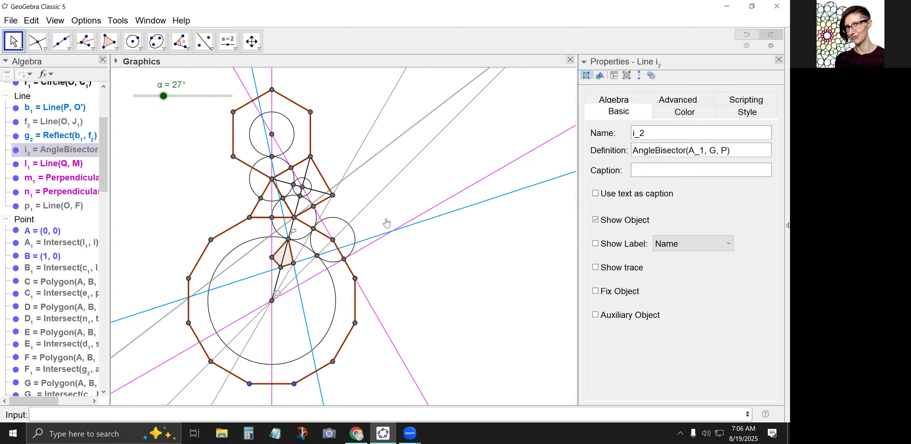
left_click(684, 112)
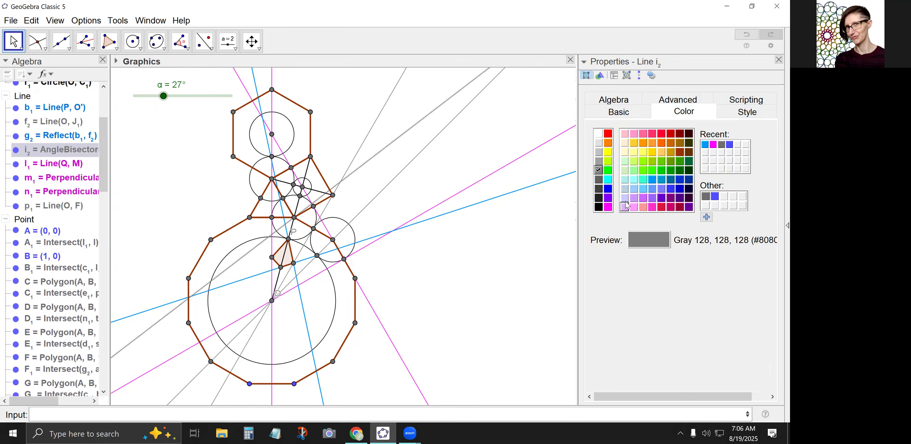
left_click(661, 171)
left_click(747, 111)
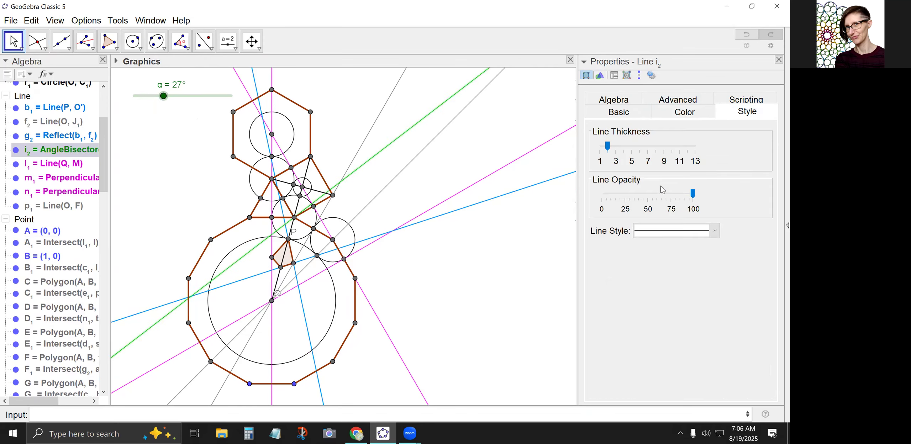
left_click(667, 232)
left_click(642, 259)
left_click(358, 202)
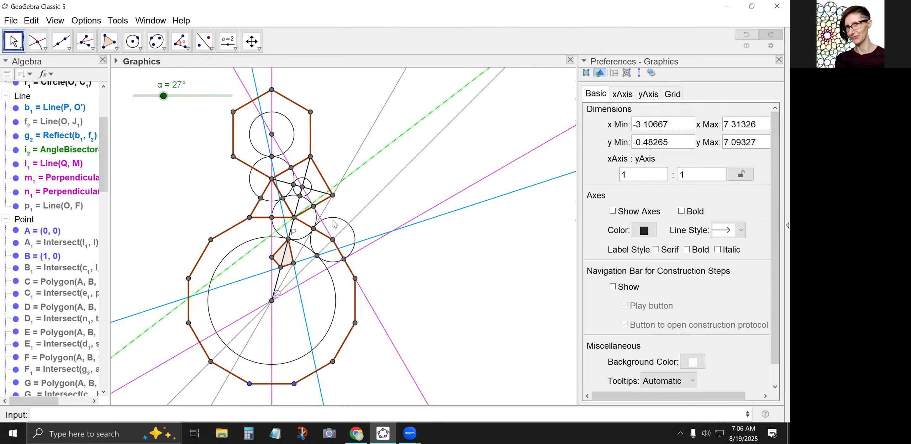
Mark the intersection of the green dashed bisector with the blue line through P.
left_click(37, 41)
scroll(274, 246, "up", 6)
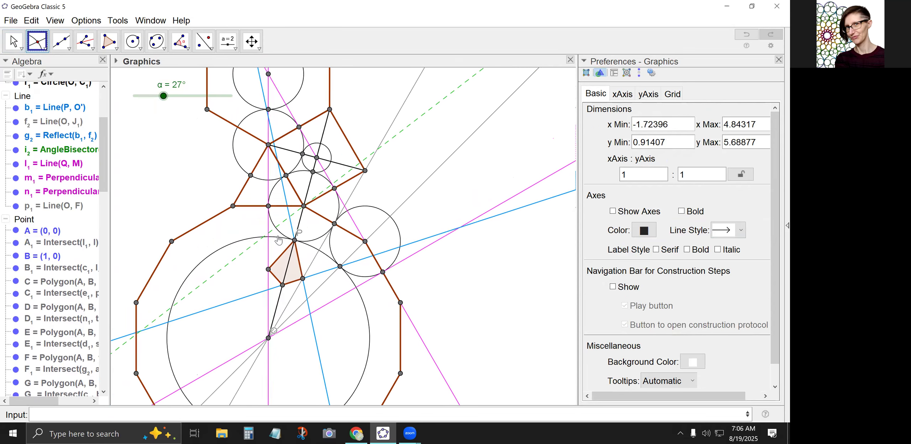
left_click(291, 215)
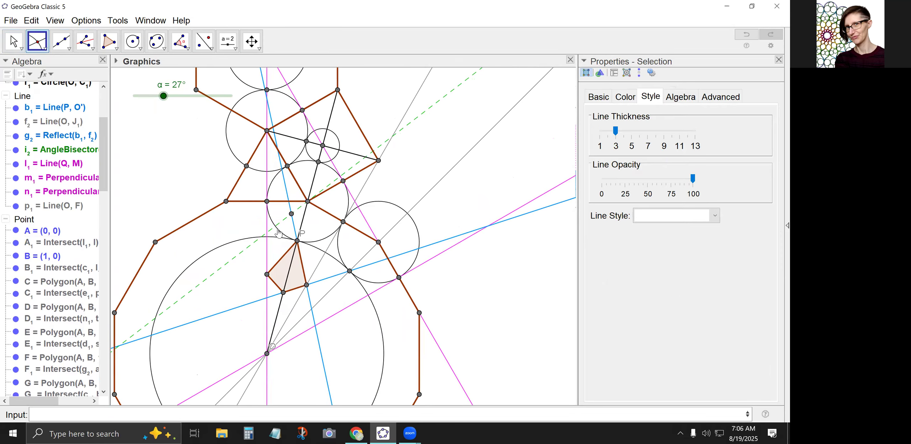
Reflect the bisector's intersection point and point P across the vertical magenta mirror line.
left_click(203, 44)
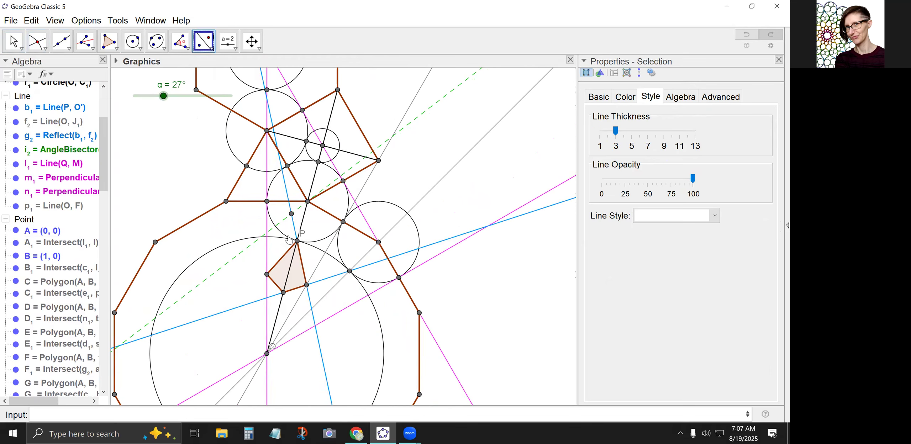
left_click(292, 214)
left_click(267, 222)
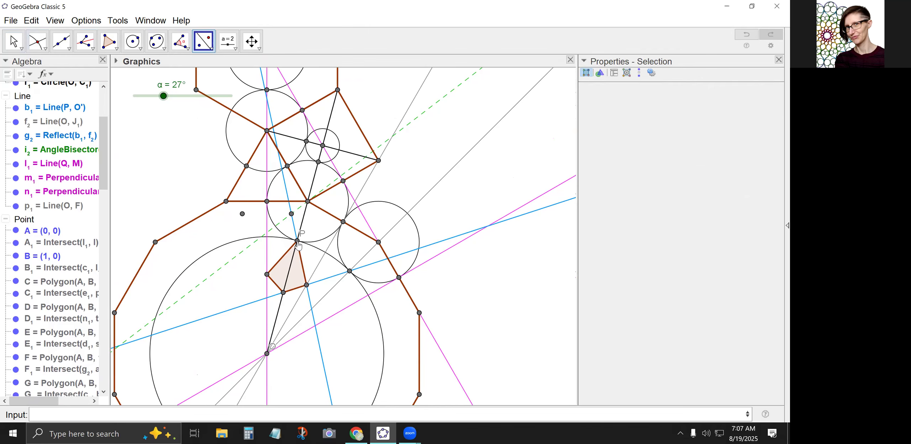
left_click(298, 243)
left_click(267, 256)
Create a six-sided polygon through U', P', L₁, A₁, K₁ and P, symmetric about the vertical mirror line.
left_click(108, 41)
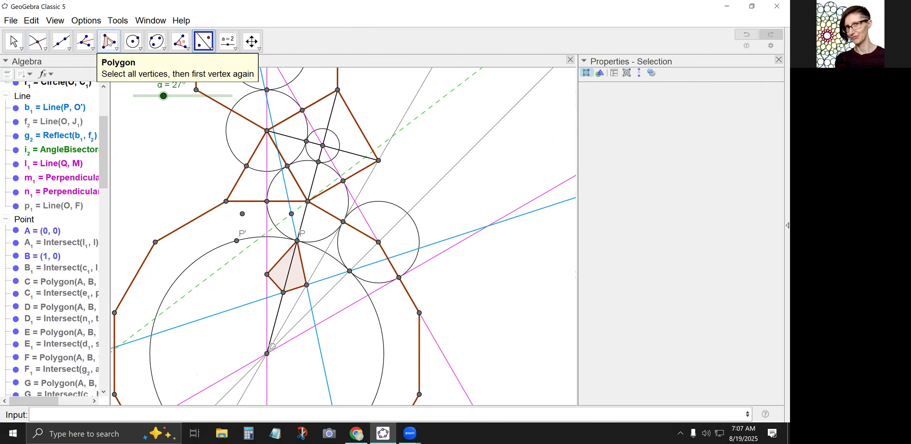
left_click(267, 274)
left_click(236, 241)
left_click(243, 214)
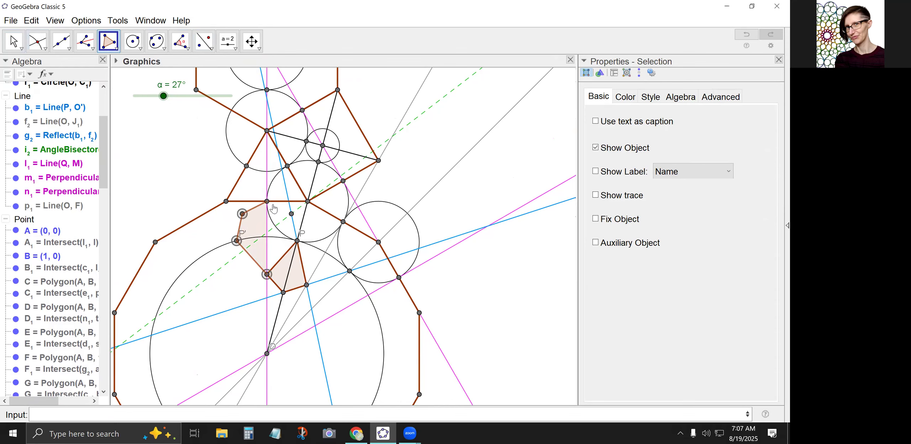
left_click(267, 201)
left_click(291, 214)
left_click(297, 241)
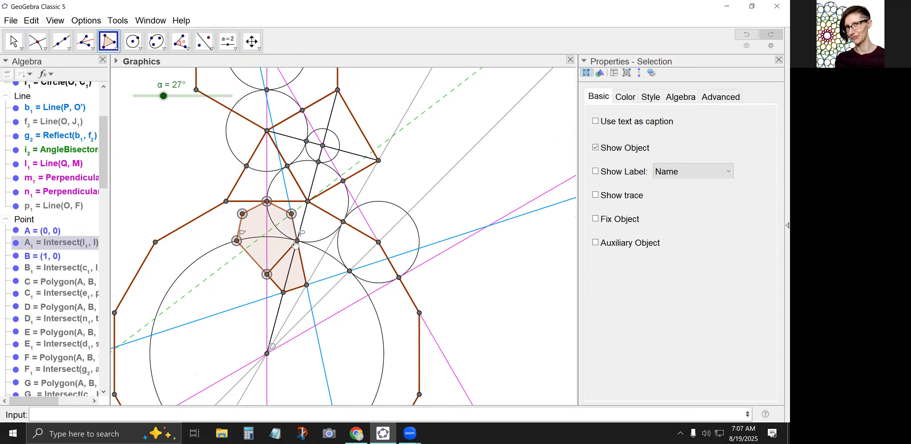
left_click(264, 276)
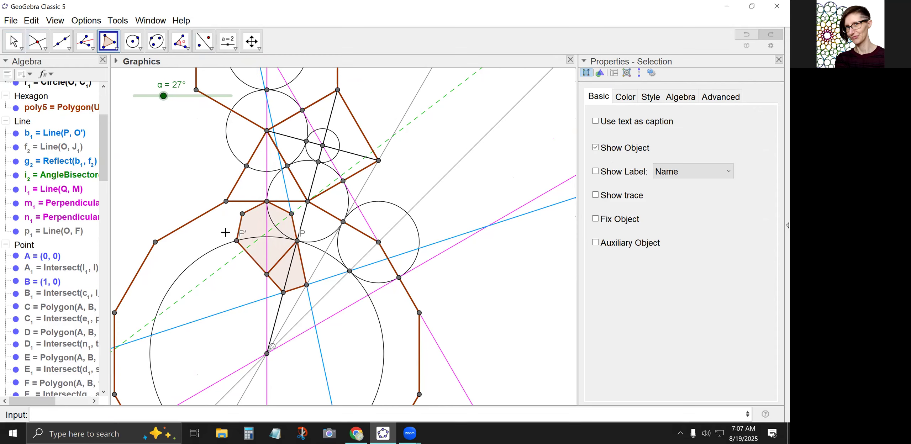
Hide the labels of points P' and P.
left_click(13, 41)
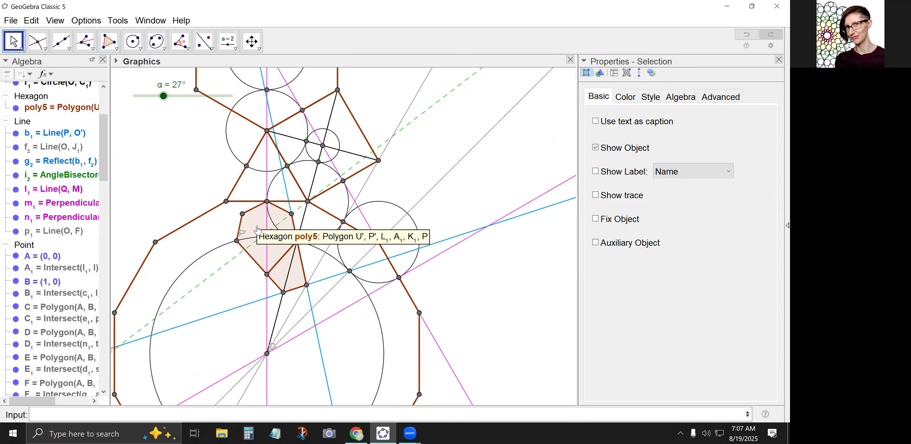
right_click(237, 243)
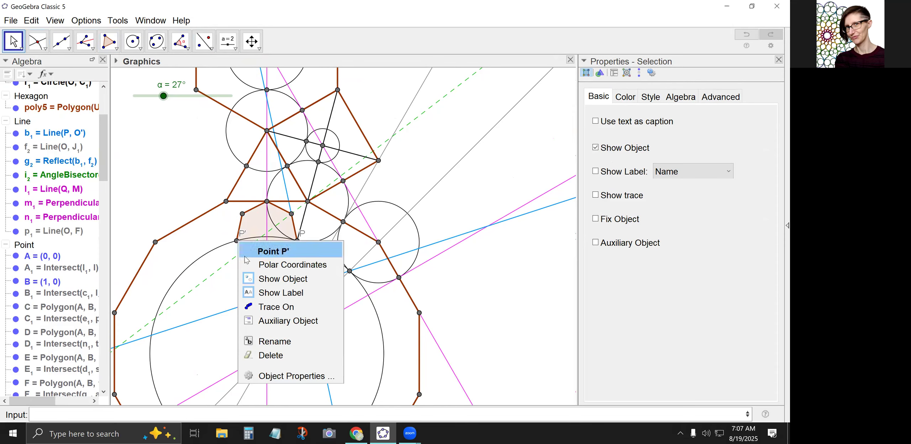
left_click(285, 291)
right_click(297, 241)
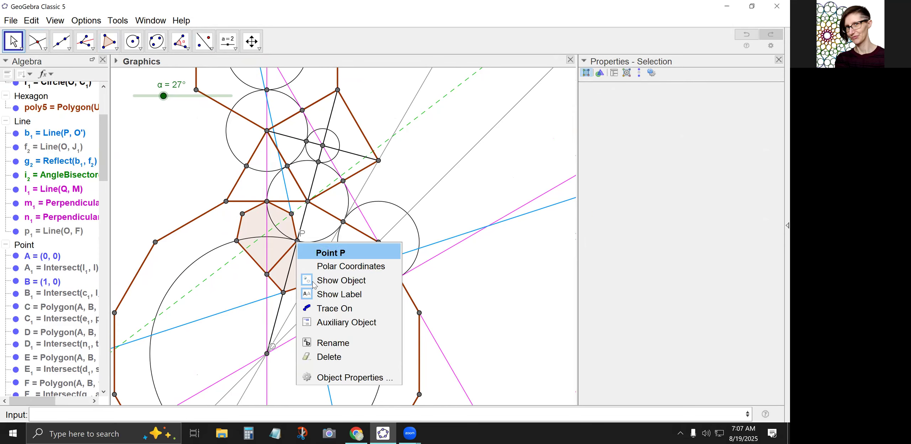
left_click(317, 300)
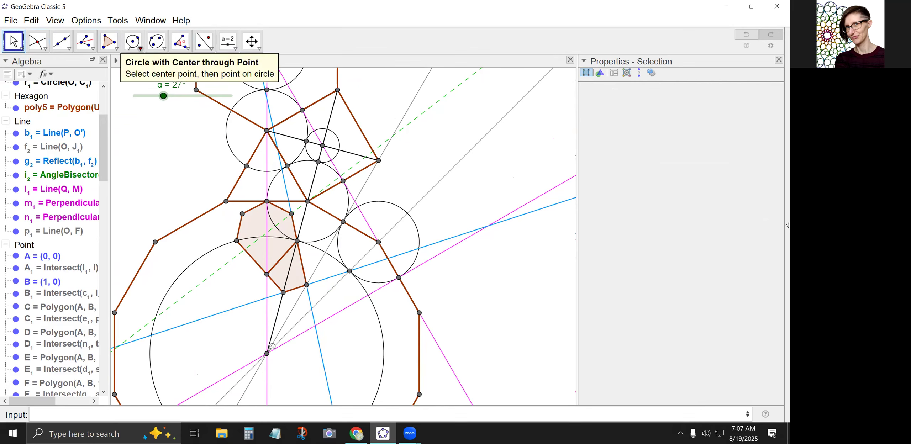
Draw a line through the hexagon's vertices L₁ and A₁.
left_click(61, 41)
left_click(243, 214)
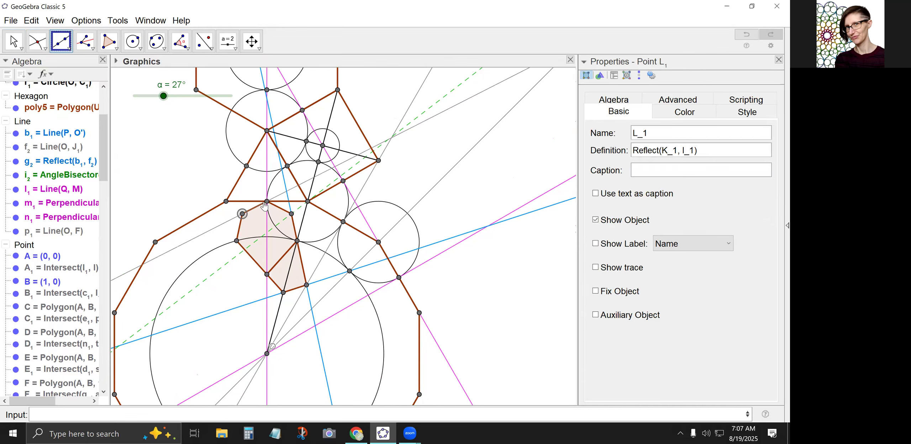
left_click(267, 202)
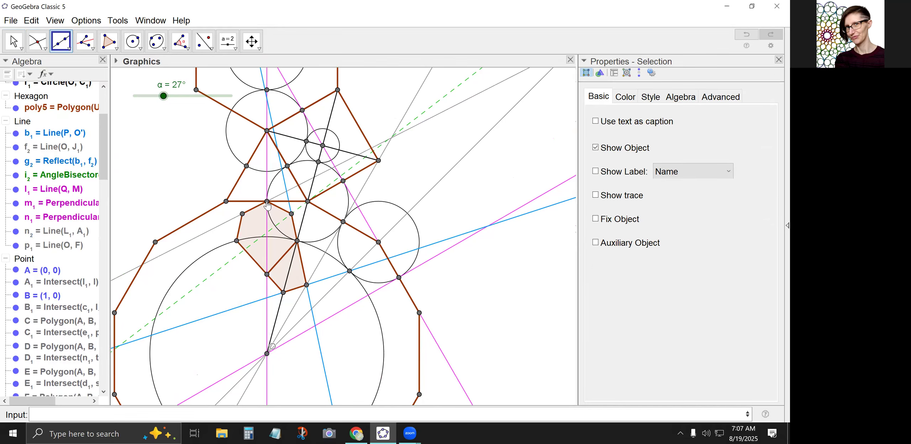
Colour the line through L₁ and A₁ blue and thicken it to match the other pattern lines.
left_click(13, 41)
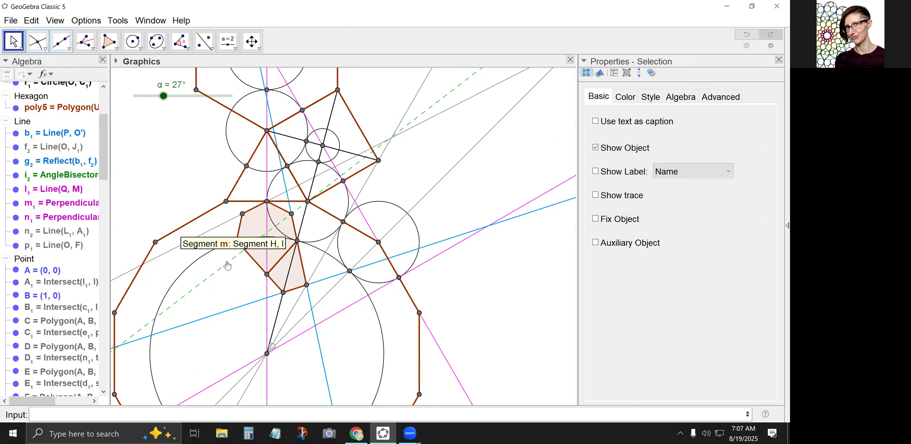
left_click(202, 236)
left_click(685, 112)
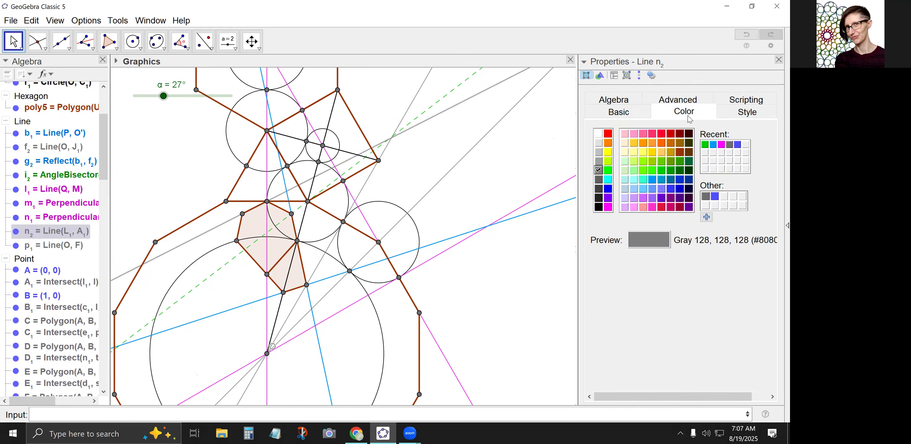
left_click(652, 182)
left_click(743, 112)
left_click(618, 154)
left_click(411, 177)
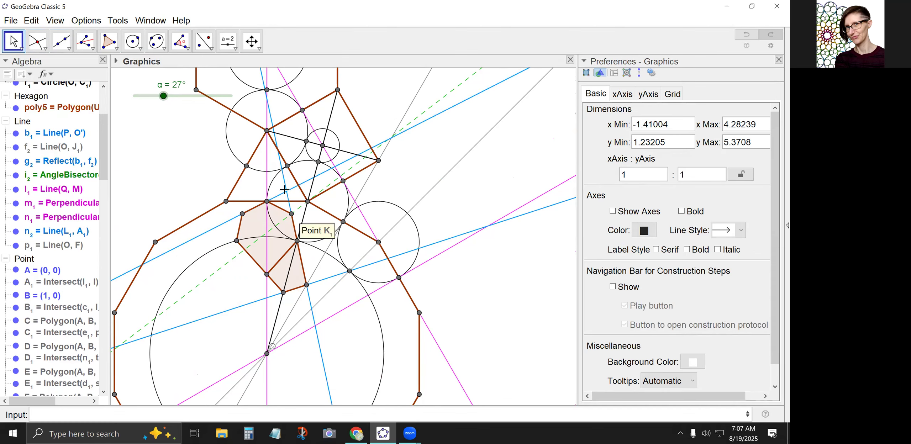
Draw a segment from the small triangle's lower-right vertex to its left side's tangency point, and intersect it with blue line n₂.
left_click(65, 44)
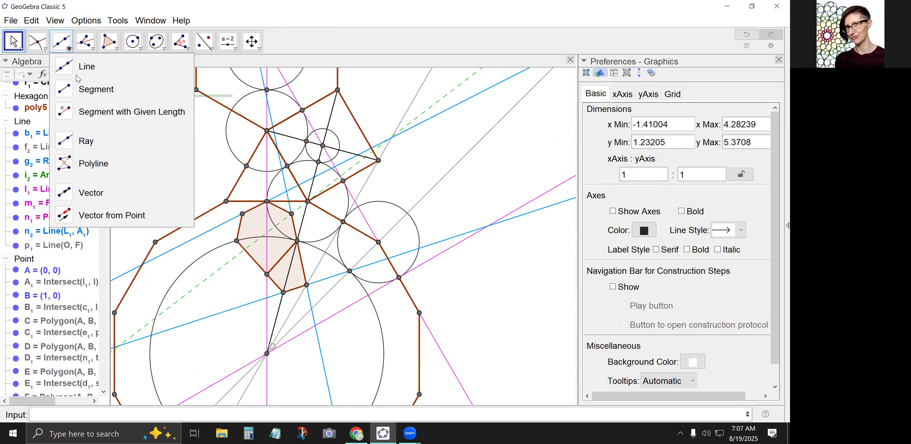
left_click(79, 80)
left_click(307, 203)
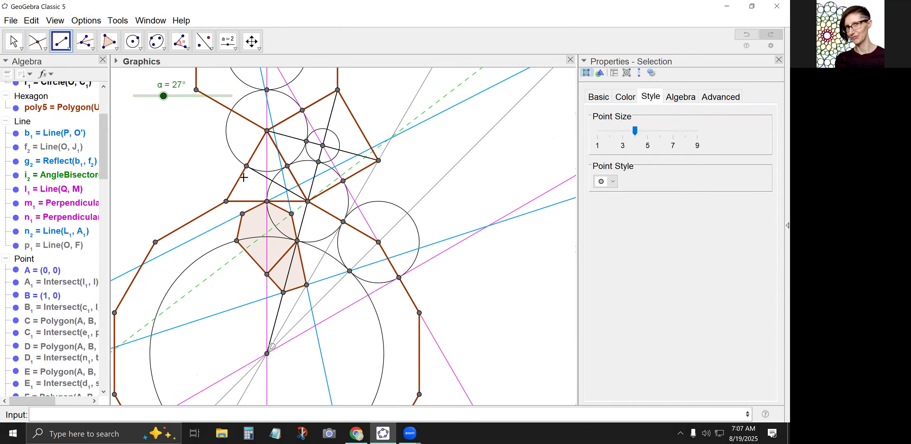
left_click(37, 41)
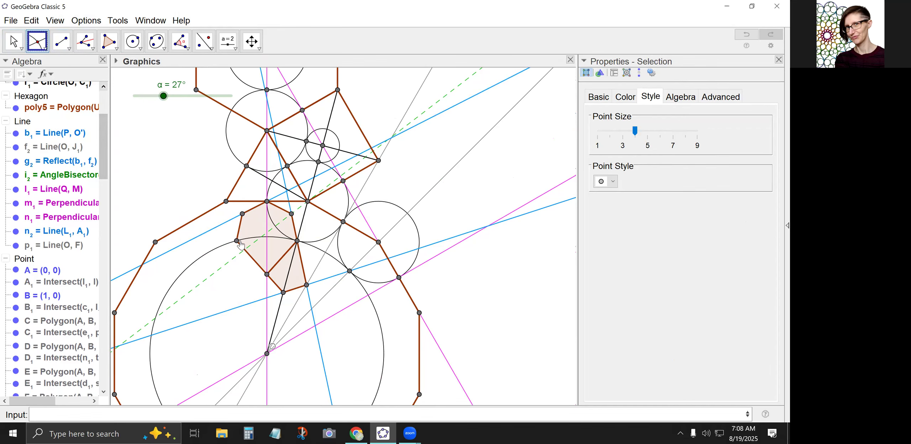
left_click(201, 237)
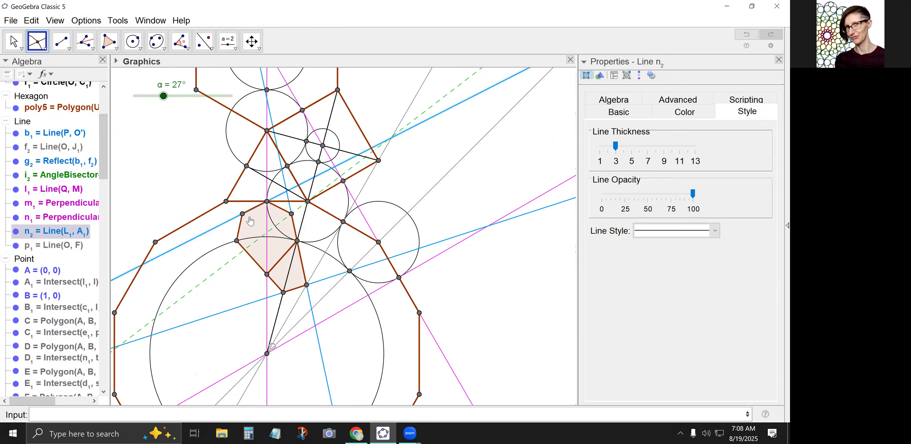
left_click(261, 176)
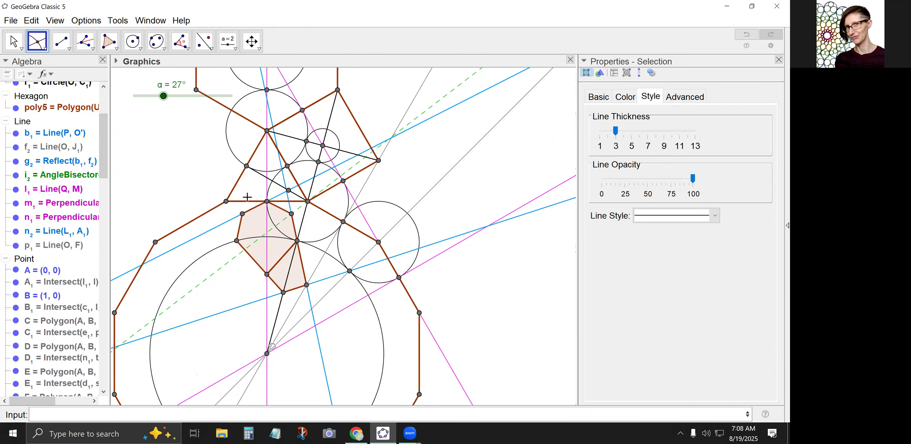
Set the angle slider α to 33°.
left_click(14, 41)
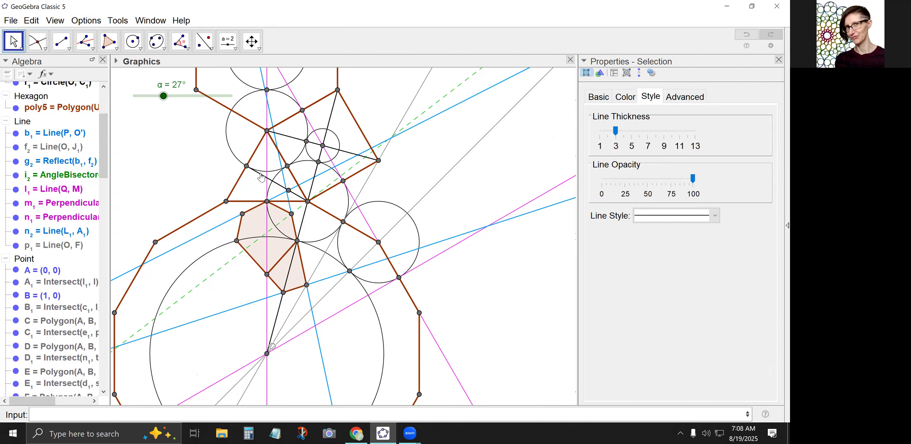
mouse_move(162, 97)
left_mouse_down()
mouse_move(146, 96)
mouse_move(170, 96)
left_mouse_up()
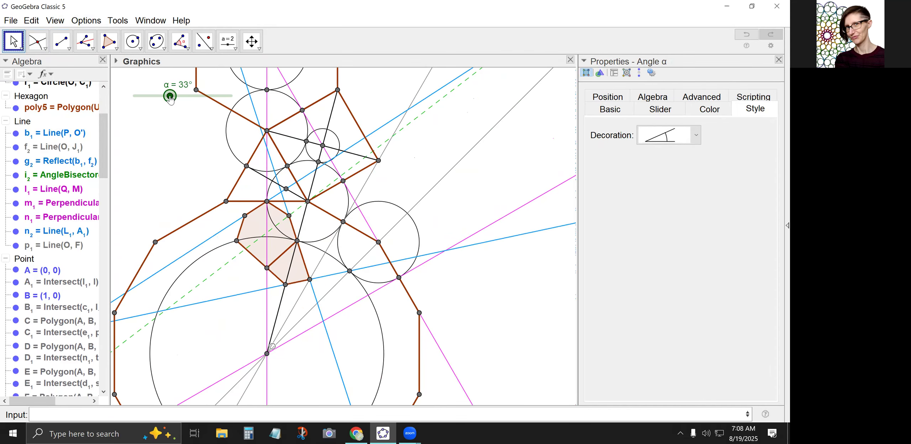
left_click(204, 41)
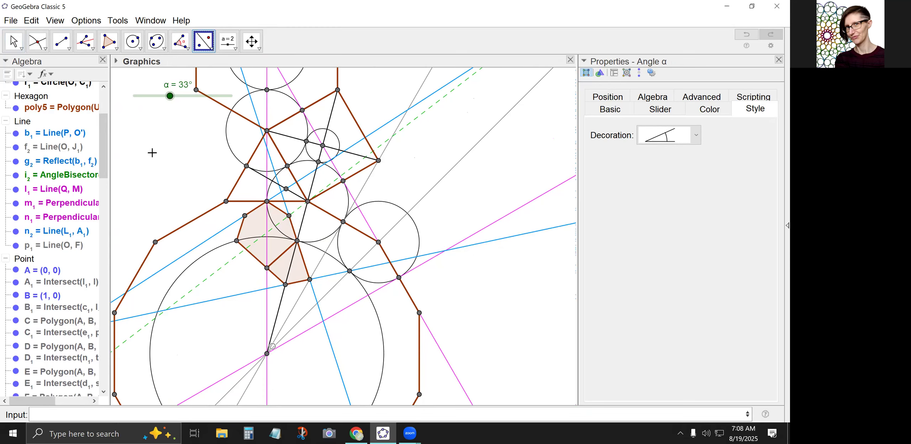
Draw a segment from the small triangle's lower-left vertex H to the tangency point on its right side.
left_click(61, 41)
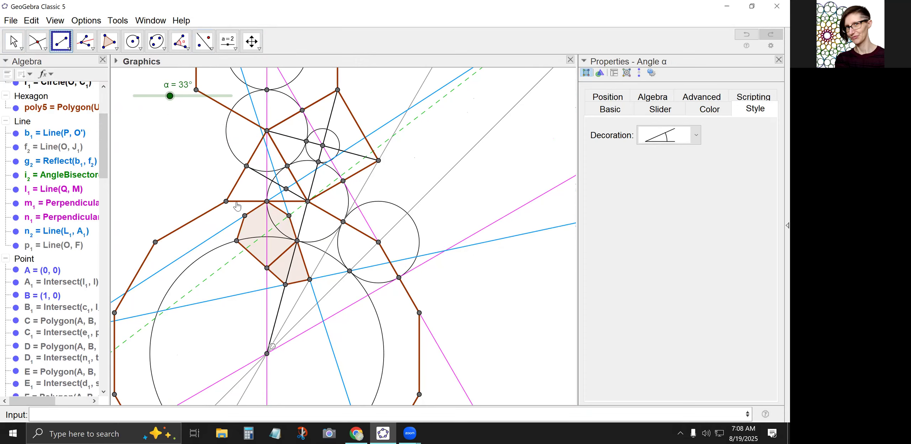
left_click(225, 201)
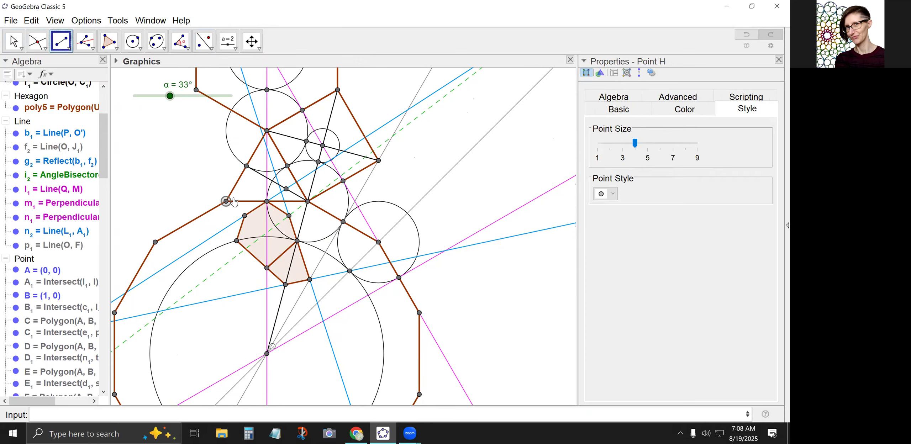
left_click(287, 166)
Reflect intersection point M₁ about the vertical mirror line, and reflect its image about the segment from the triangle's lower-right vertex.
left_click(204, 41)
left_click(285, 187)
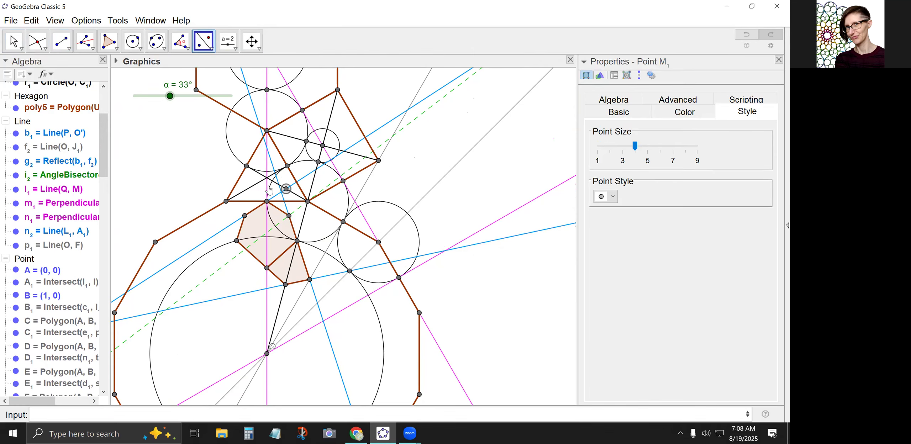
left_click(267, 187)
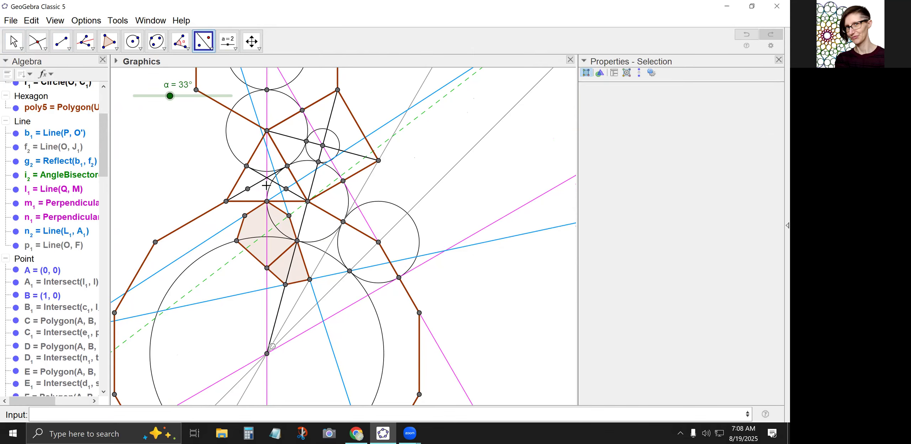
left_click(248, 190)
left_click(258, 174)
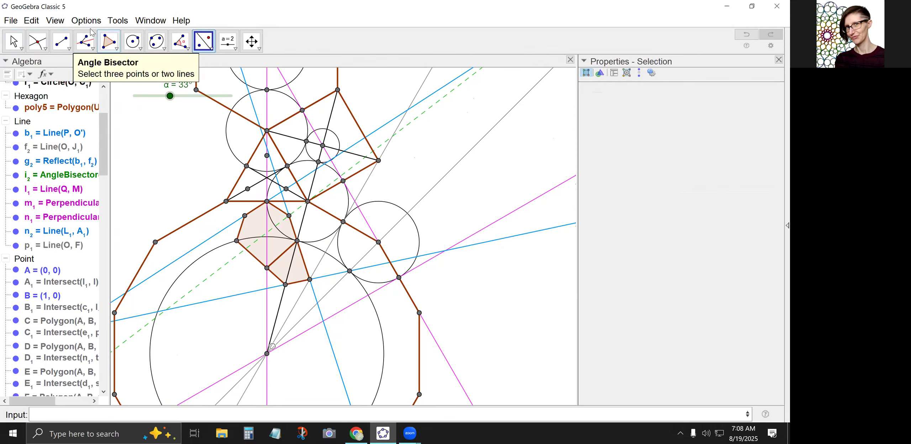
Create a six-sided polygon inside the small triangle through A₁, the other two tangency points, M₁ and its two mirror images.
left_click(109, 41)
left_click(267, 202)
left_click(248, 189)
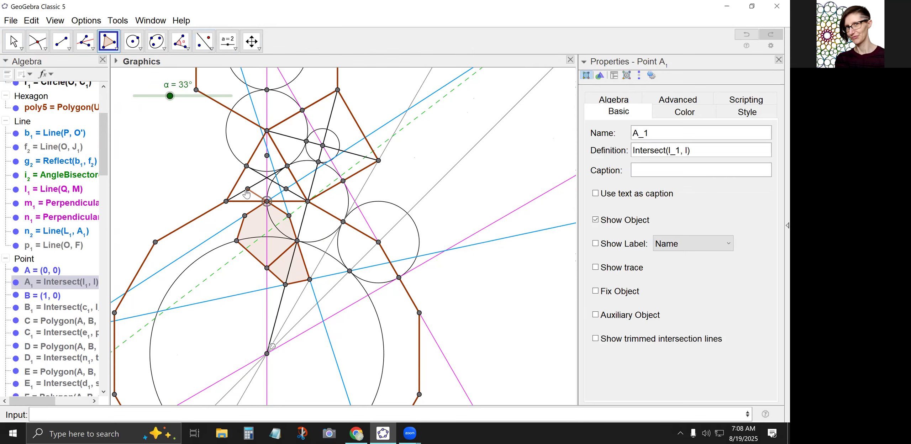
left_click(246, 166)
left_click(267, 156)
left_click(287, 166)
left_click(286, 189)
left_click(267, 202)
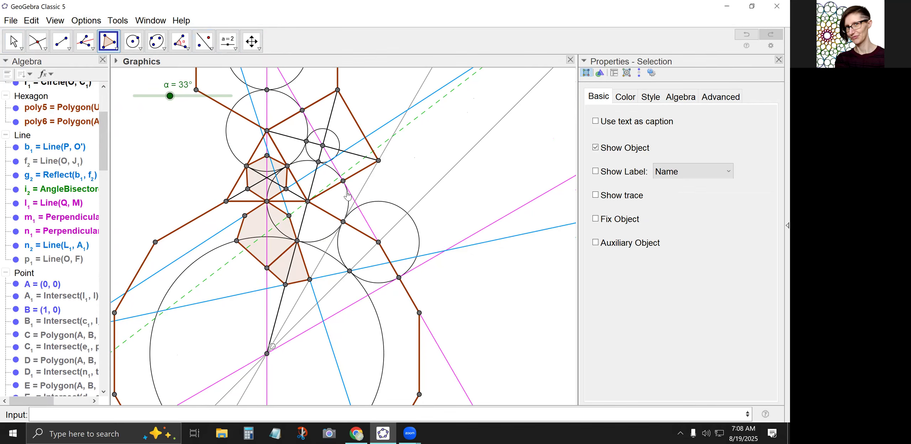
key("Escape")
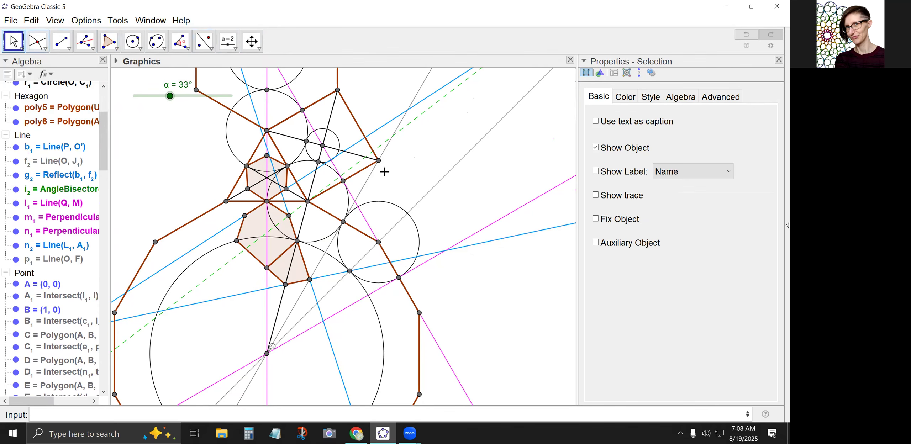
left_click(343, 183)
key("Delete")
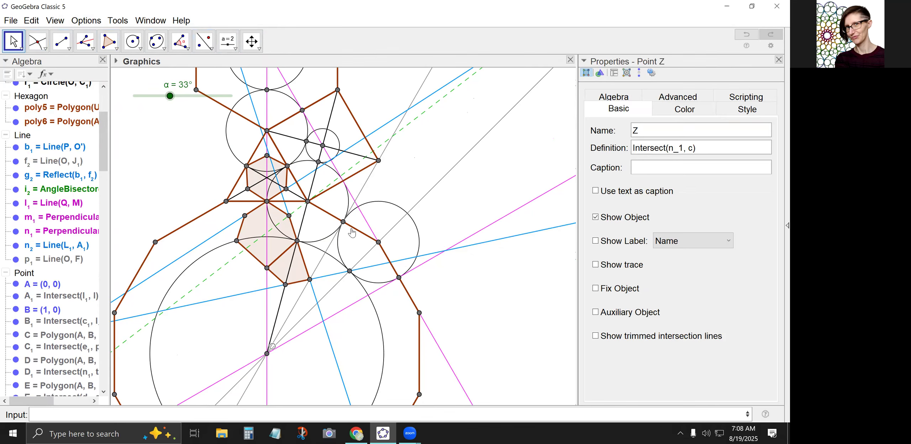
left_click(343, 223)
key("Delete")
left_click(31, 20)
left_click(43, 33)
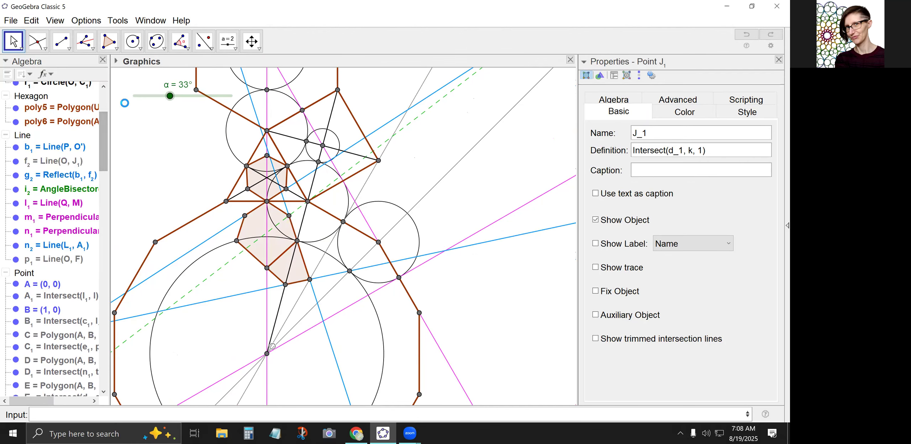
left_click(32, 20)
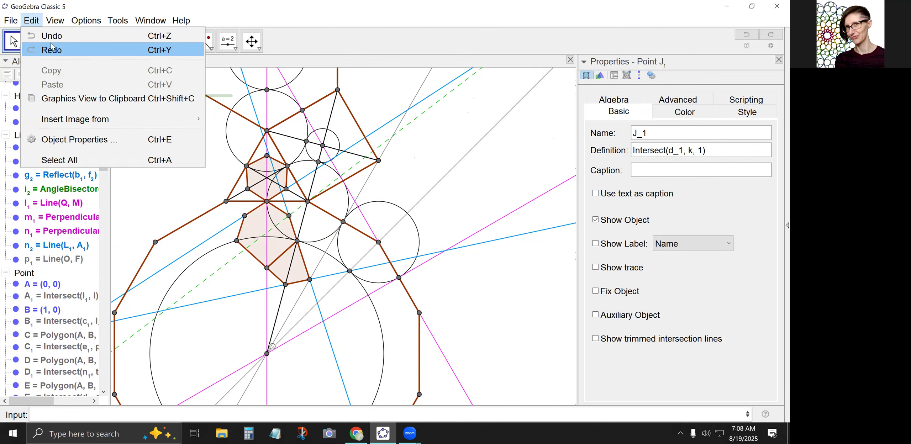
left_click(50, 35)
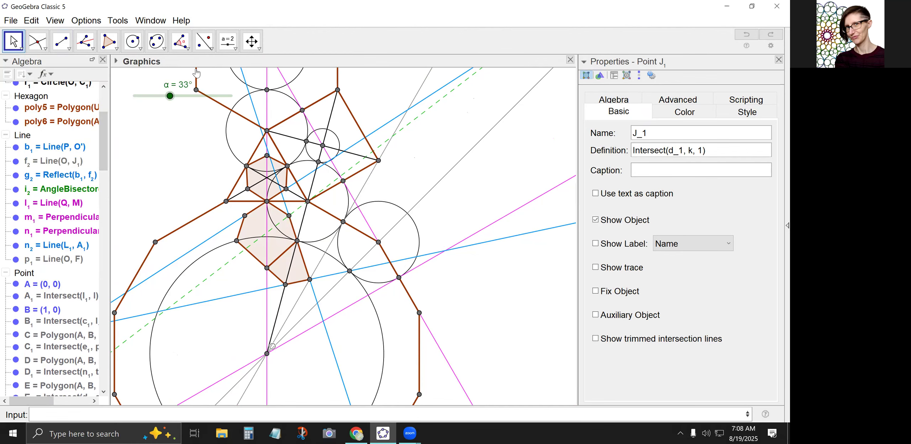
Reflect the new hexagon's M₁, top, upper-left and lower-left vertices about the black line from the large circle's centre through the triangle's lower-right vertex.
left_click(204, 40)
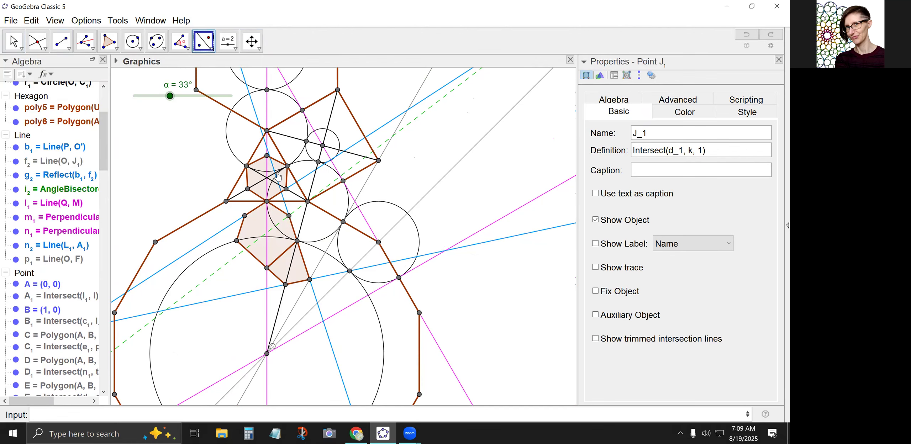
left_click(286, 188)
left_click(267, 157)
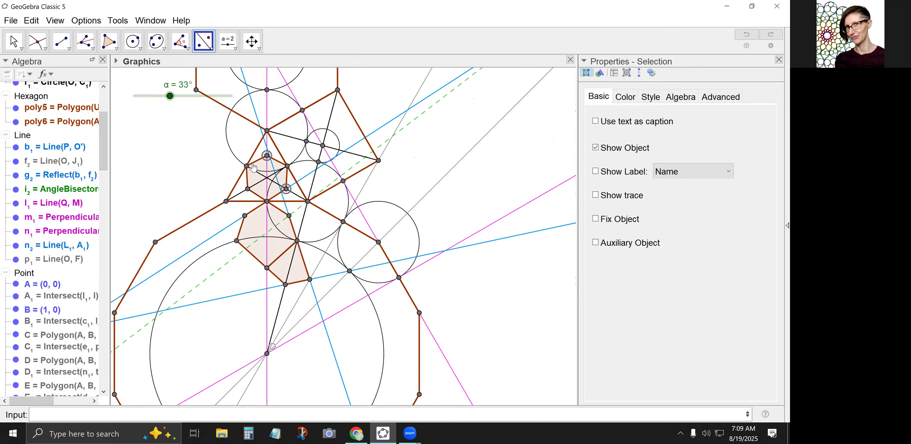
left_click(247, 167)
left_click(247, 189)
left_click(302, 223)
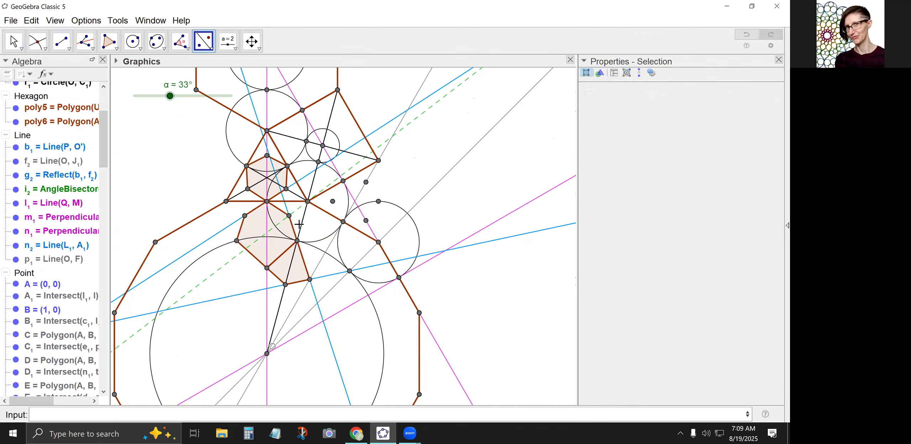
Create a six-sided polygon in the neighbouring triangle through J₁, Z and the four reflected points.
left_click(108, 41)
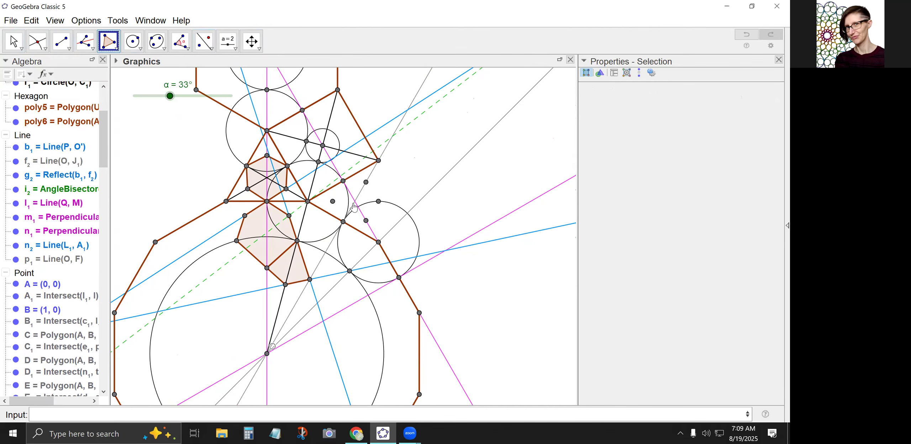
left_click(343, 222)
left_click(332, 202)
left_click(342, 181)
left_click(366, 182)
left_click(378, 201)
left_click(366, 220)
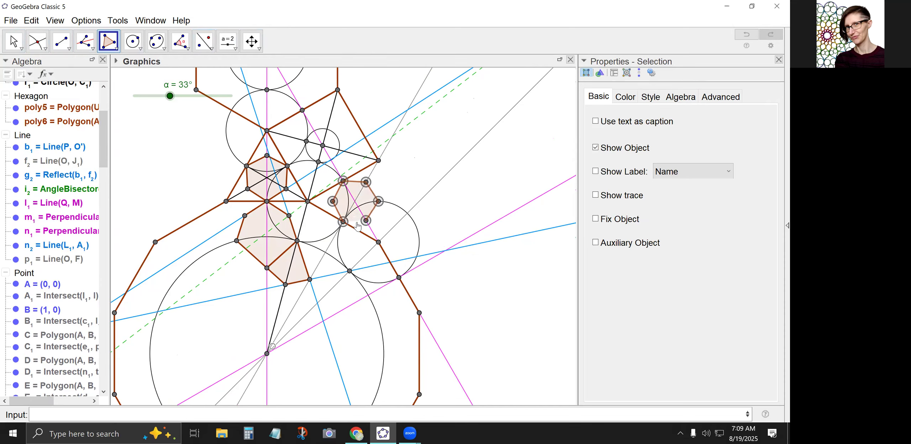
left_click(343, 222)
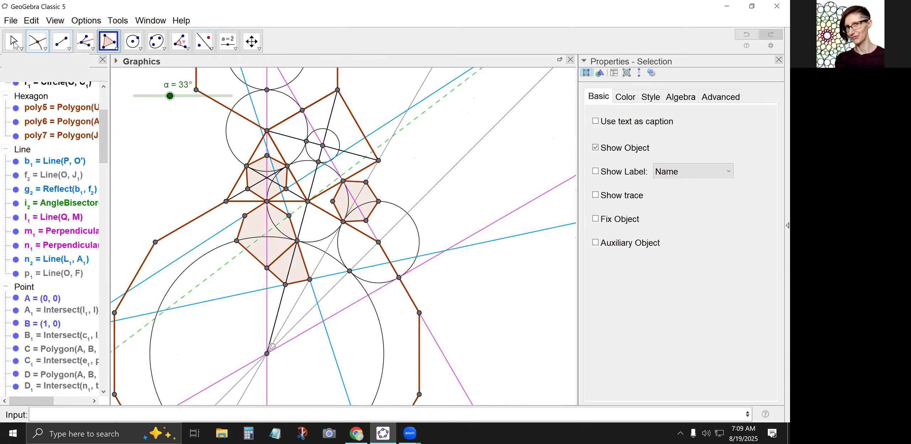
key("Escape")
Test the pattern with α at 0°, 28.5° and 32.5°, and leave the slider at 27°.
left_click_drag(170, 95, 125, 96)
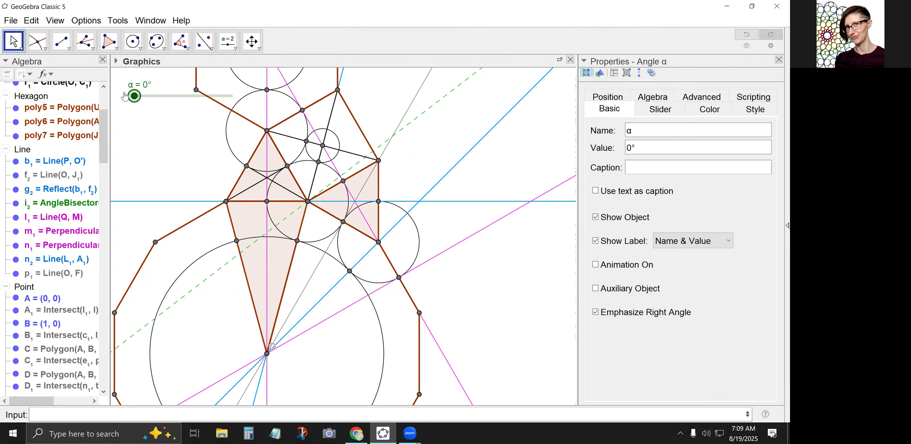
left_click_drag(129, 95, 165, 90)
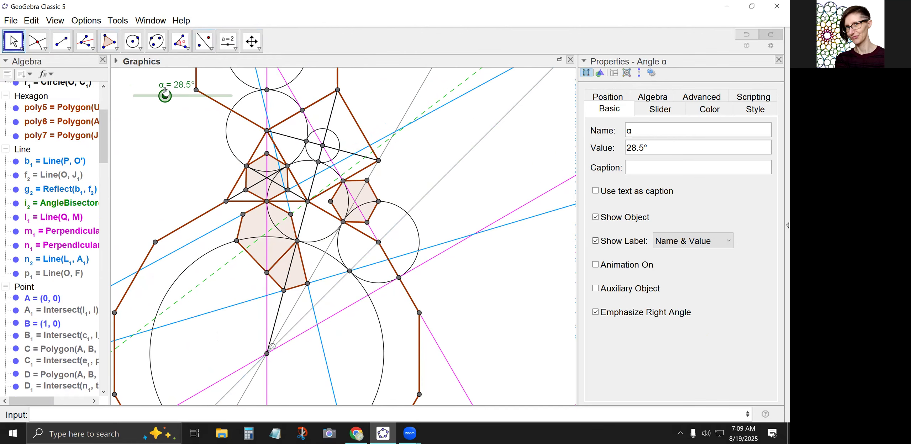
left_click_drag(165, 90, 170, 91)
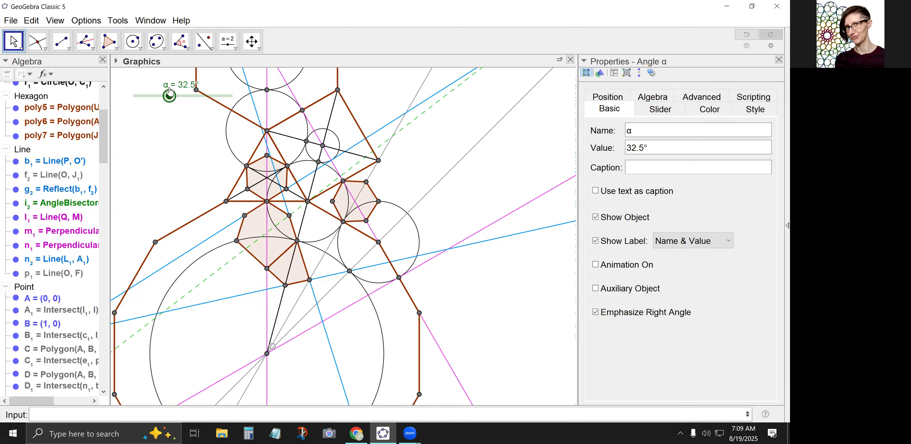
left_click_drag(168, 91, 163, 91)
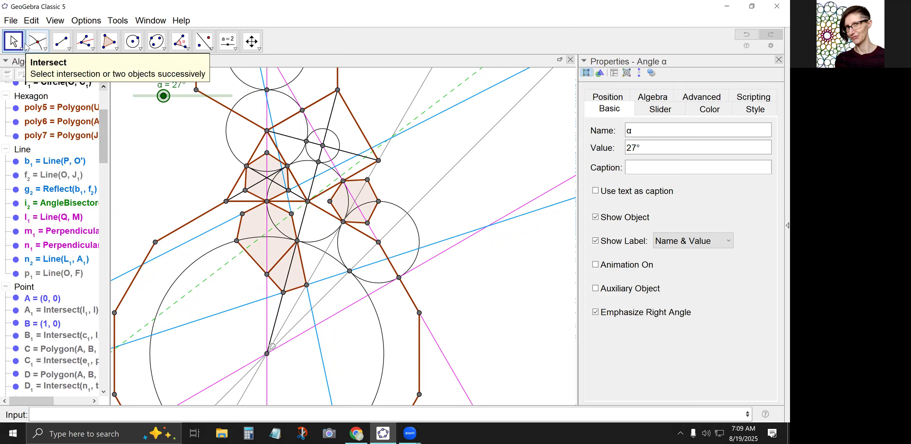
Hide the three blue pattern lines g₂, b₁ and n₂.
left_click(174, 141)
left_click_drag(173, 141, 185, 204)
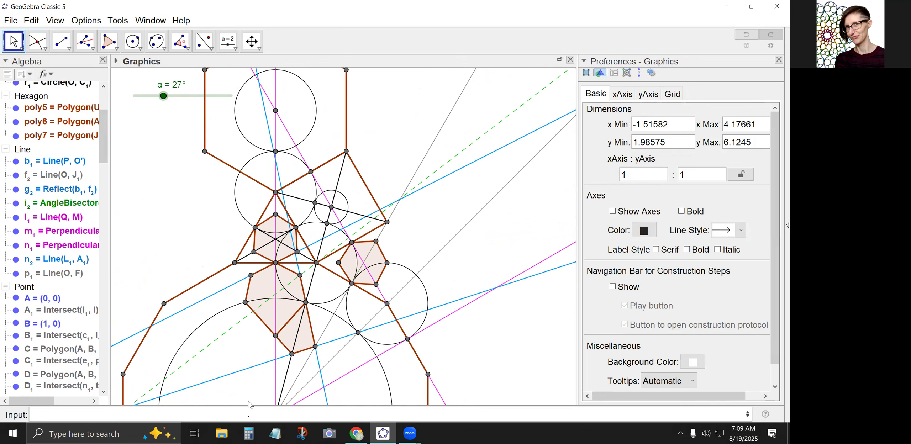
left_click(251, 368)
right_click(251, 368)
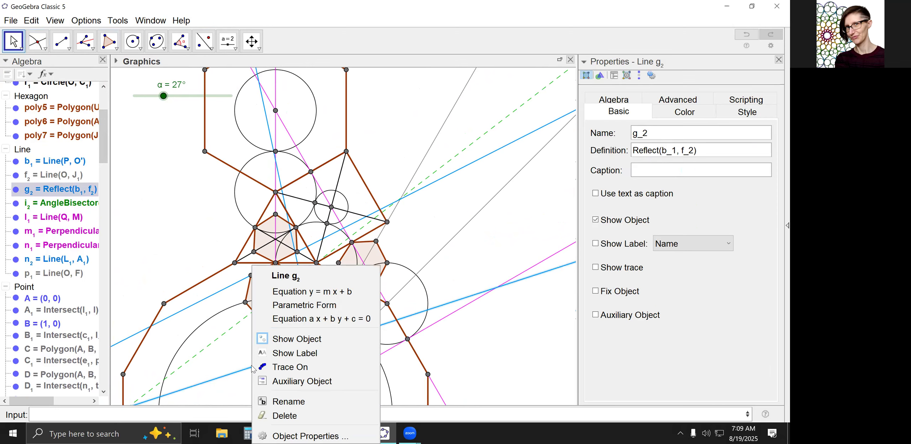
left_click(294, 339)
left_click(318, 364)
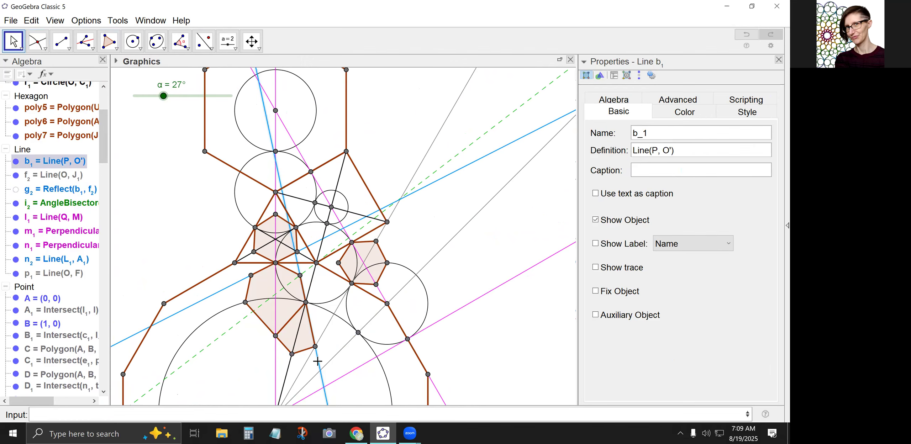
right_click(318, 364)
left_click(352, 340)
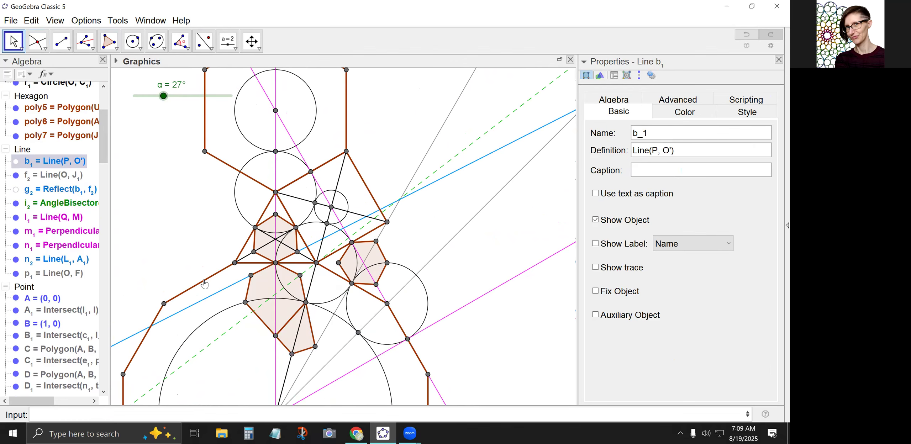
left_click(213, 296)
right_click(213, 297)
left_click(229, 339)
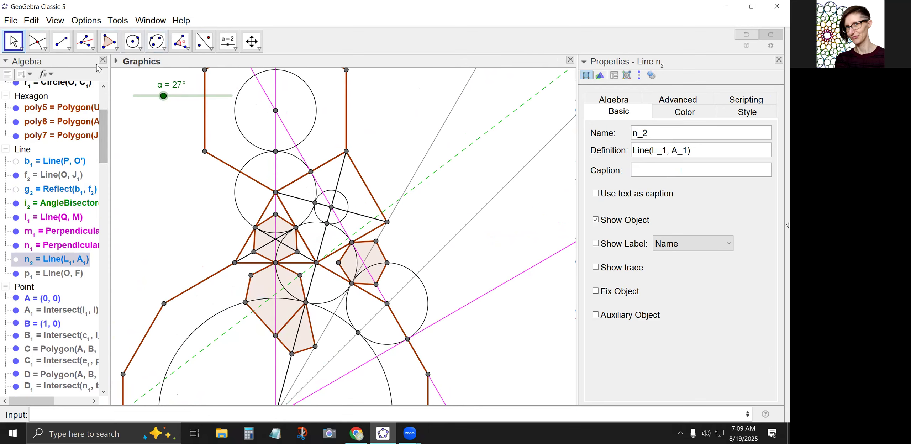
Draw a line from the triangle pattern's lower-right vertex M₁ through the tangency point G₁ on the triangle's right side.
left_click(68, 49)
left_click(85, 66)
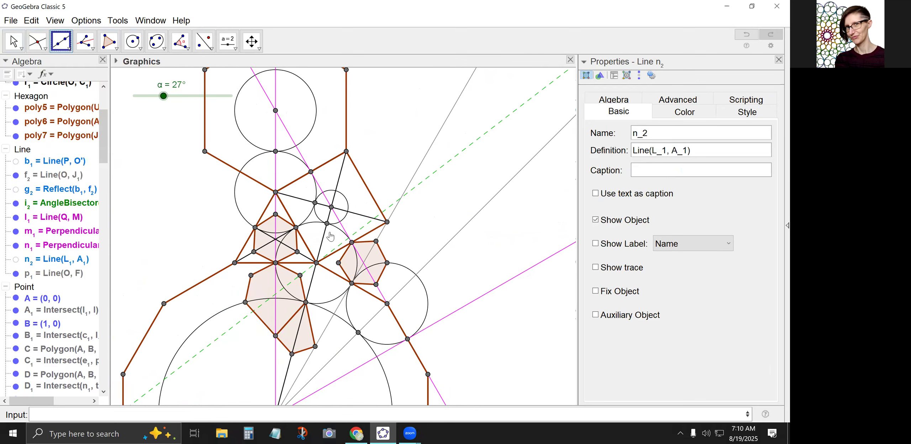
left_click(296, 251)
left_click(295, 227)
left_click(14, 42)
Format the new line through M₁ and G₁ in blue (0, 153, 255) with a line thickness of 3.
left_click(294, 198)
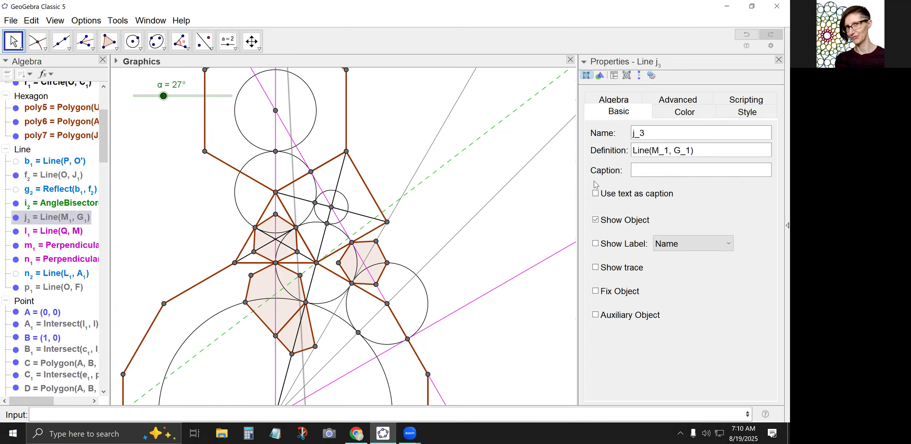
left_click(674, 119)
left_click(652, 180)
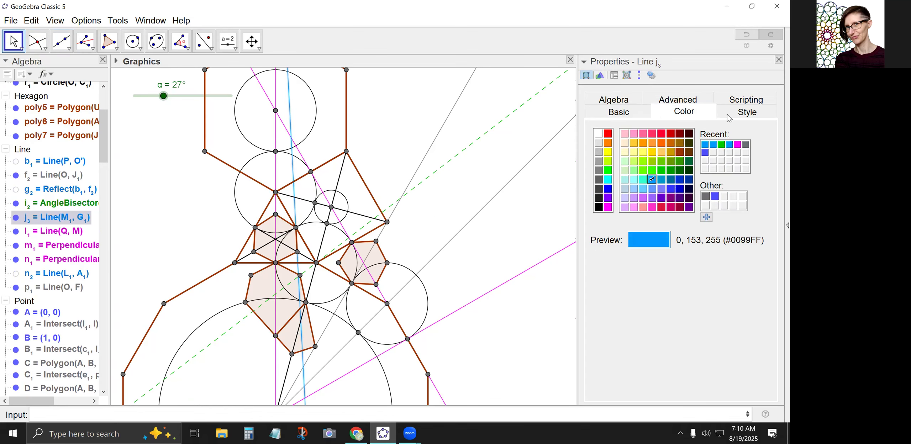
left_click(729, 118)
left_click(617, 149)
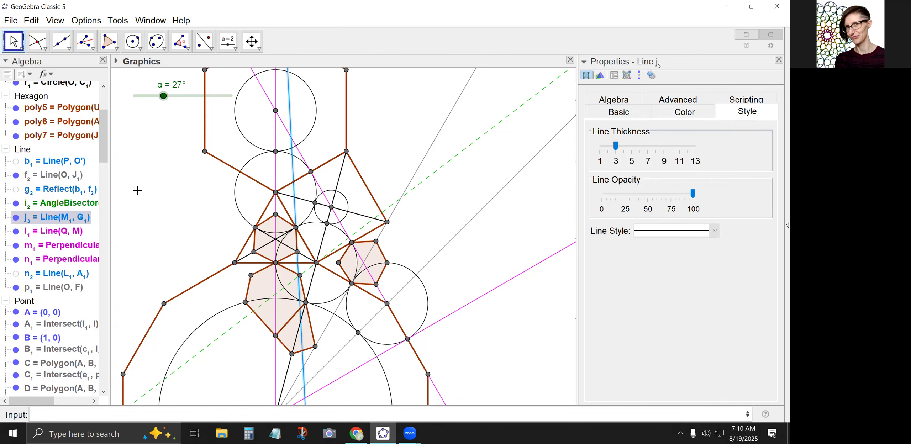
left_click(196, 206)
Construct the angle bisector at the triangle's top vertex between the small circle's upper-left tangency point and G₁.
left_click(84, 41)
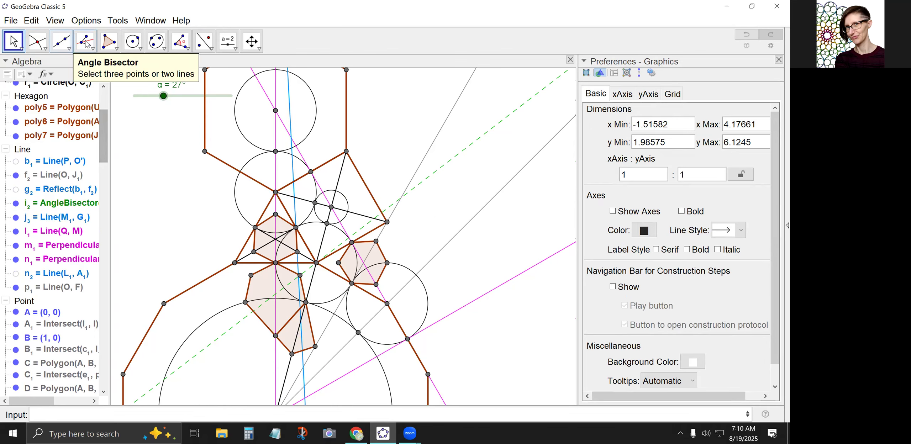
left_click(314, 203)
left_click(275, 192)
left_click(295, 227)
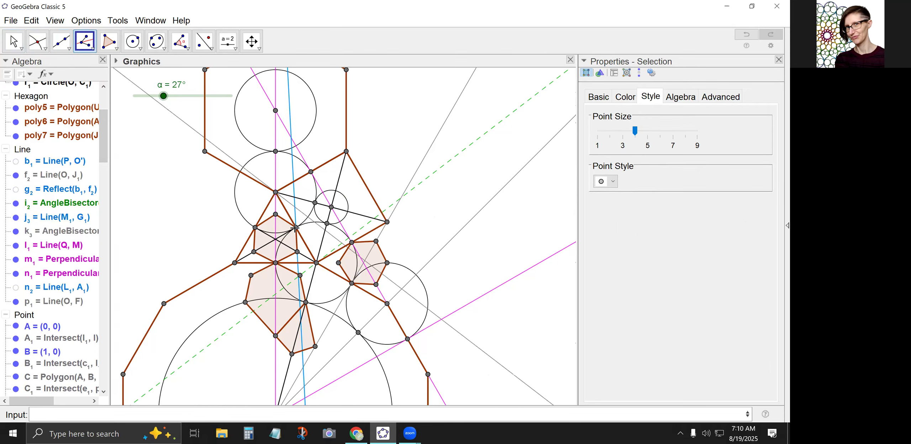
Hide the old green dashed angle bisector i₂.
left_click(14, 41)
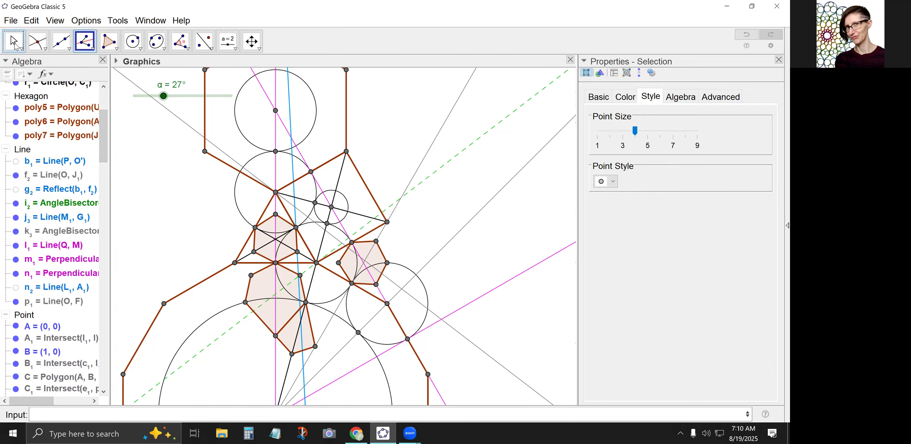
left_click(389, 203)
right_click(389, 203)
left_click(432, 274)
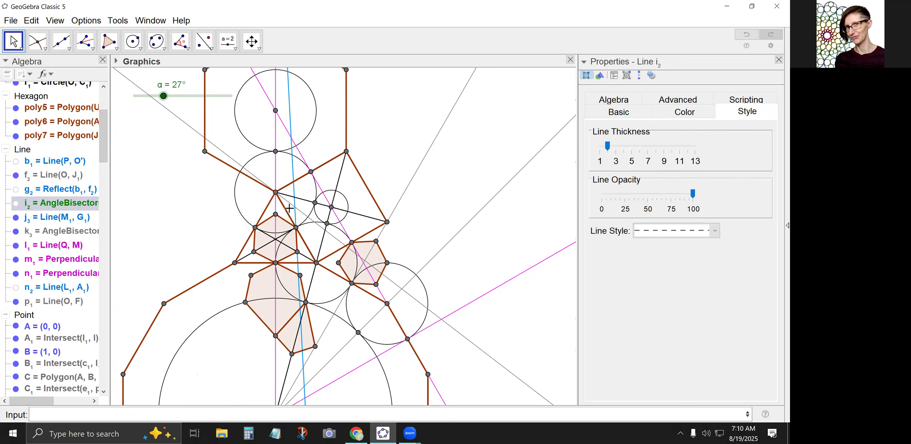
Format the new angle bisector through the triangle's top vertex as a dashed green (0, 204, 0) line.
left_click(303, 214)
left_click(713, 231)
left_click(672, 256)
left_click(684, 111)
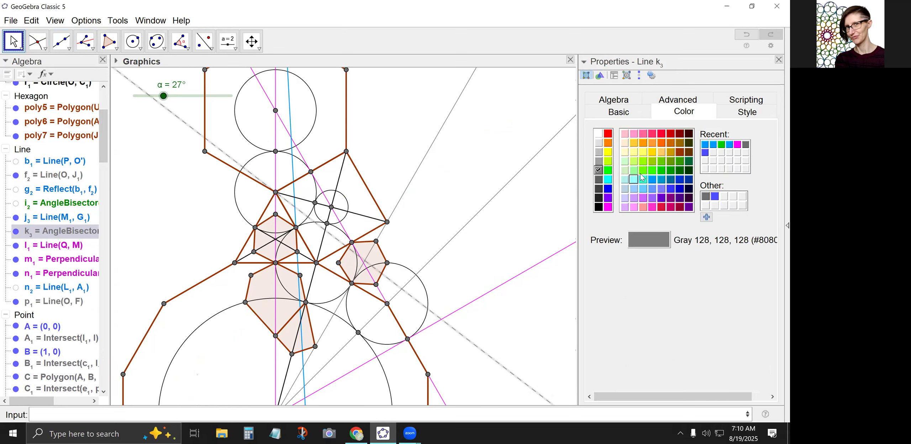
left_click(661, 170)
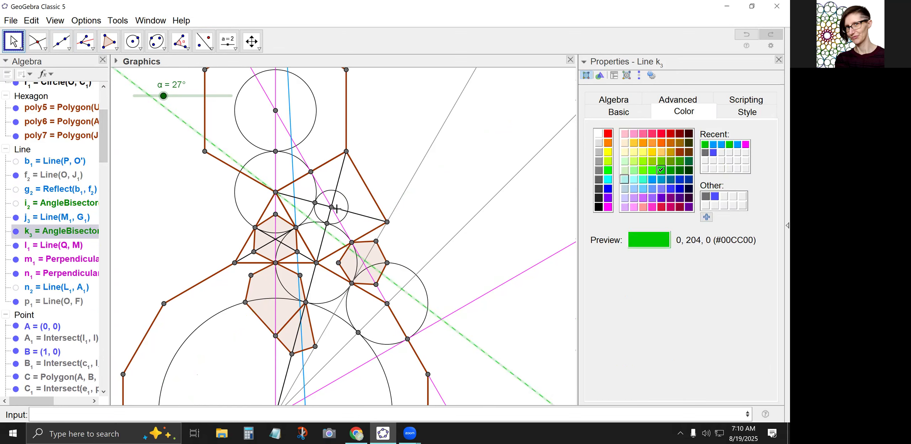
left_click(375, 173)
Mark the intersection of the blue line through G₁ with the green dashed bisector.
left_click(37, 41)
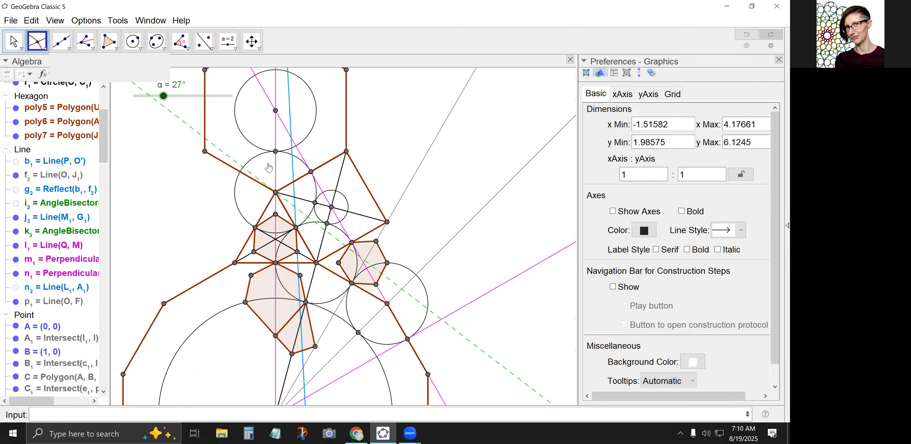
left_click(294, 207)
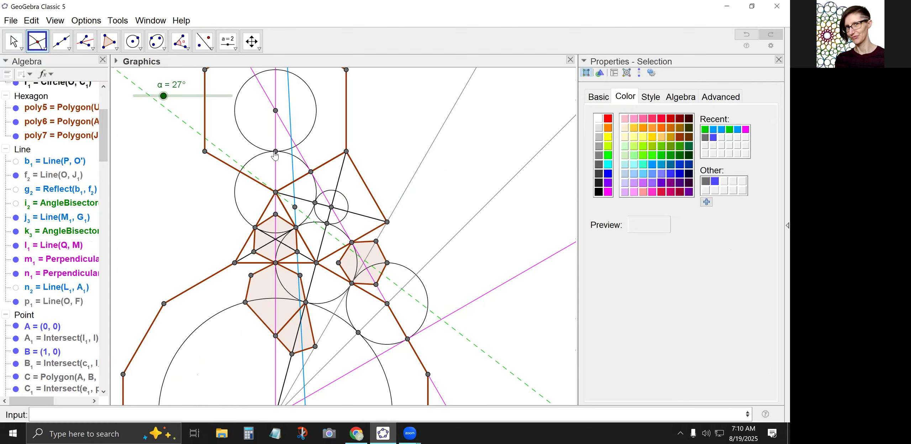
Try to reflect the green dashed bisector about the blue line through G₁, and undo the reflection.
left_click(203, 41)
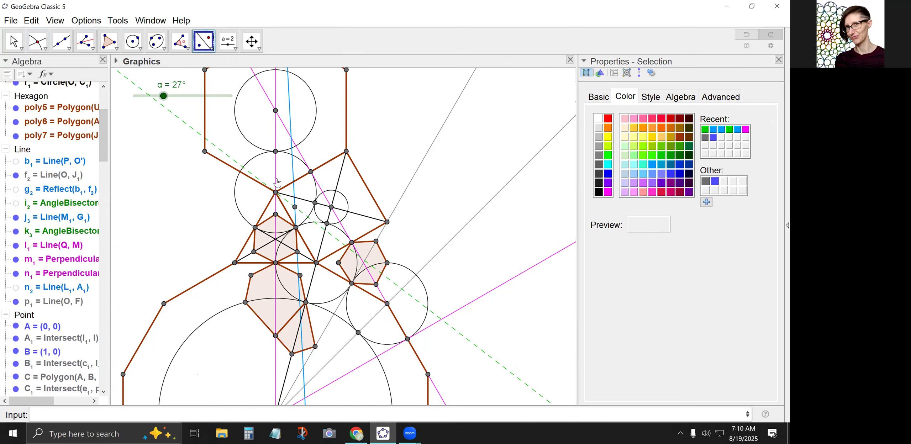
left_click(299, 213)
left_click(295, 214)
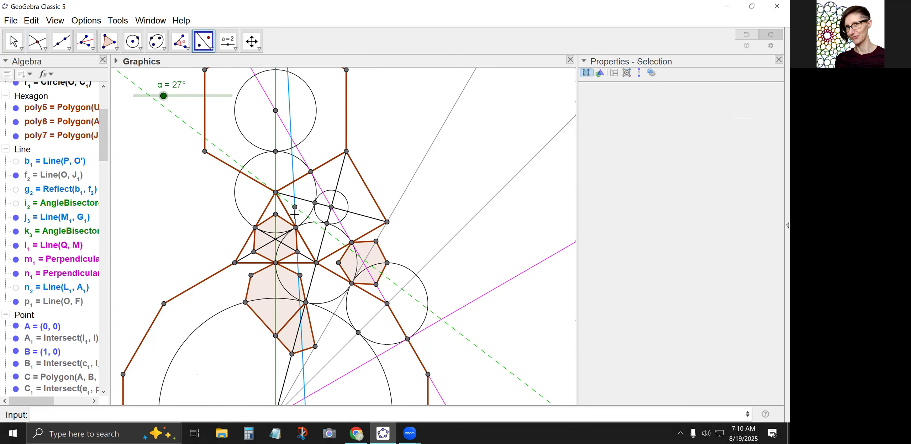
left_click(31, 20)
left_click(53, 35)
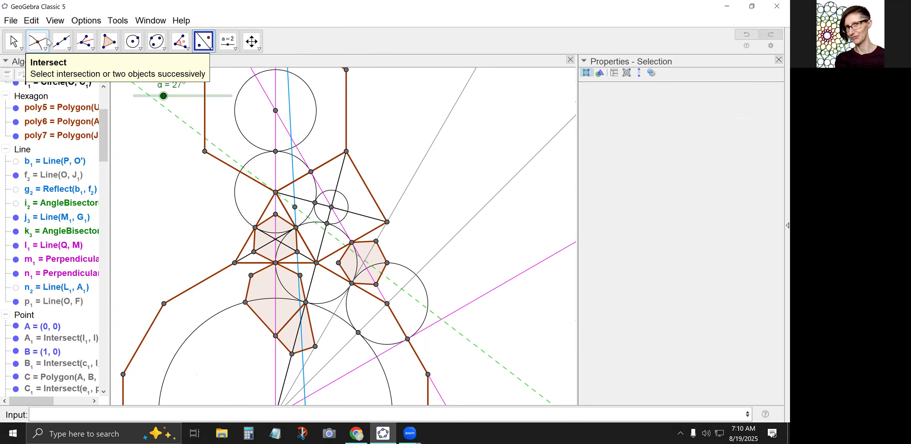
left_click(13, 41)
left_click(201, 43)
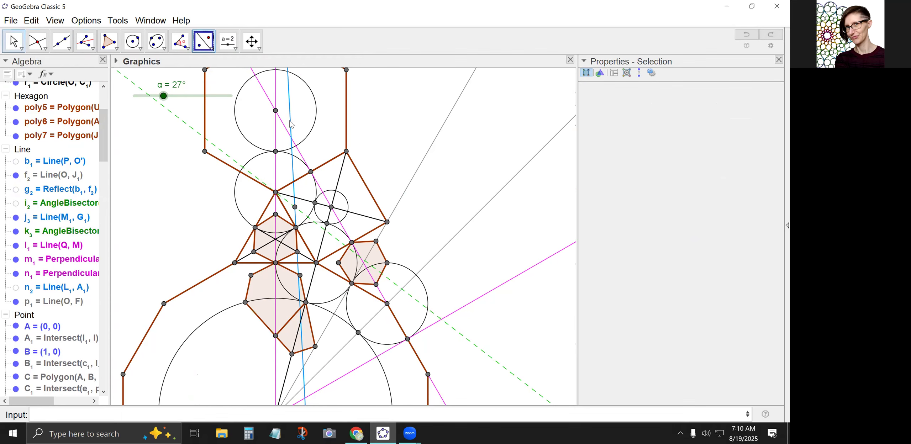
left_click(303, 214)
left_click(296, 217)
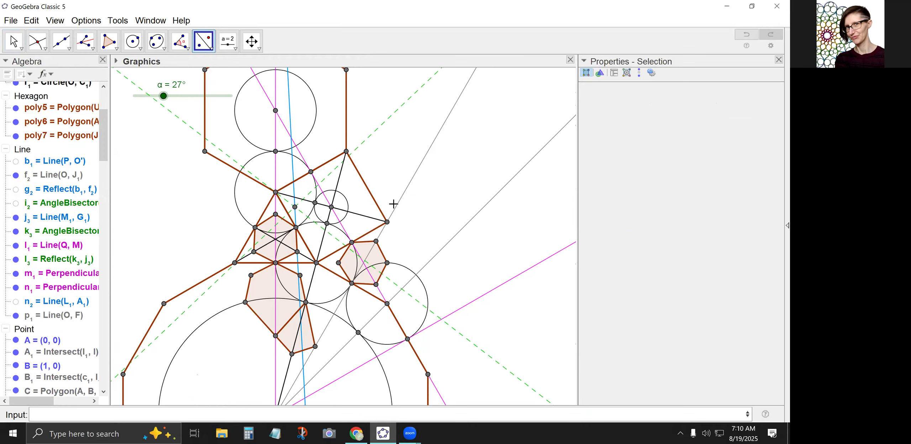
left_click(31, 20)
left_click(46, 33)
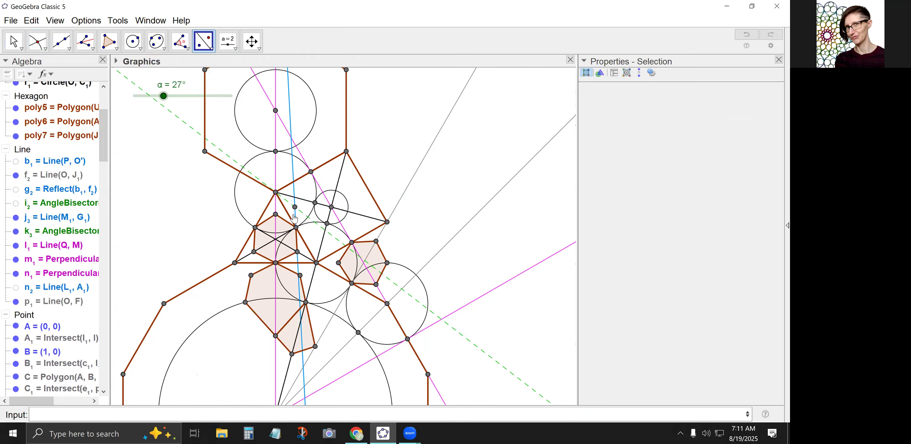
Reflect the blue line j₃ about the green dashed bisector, and its image about the black segment from the triangle's top vertex through the small circle's centre.
left_click(294, 198)
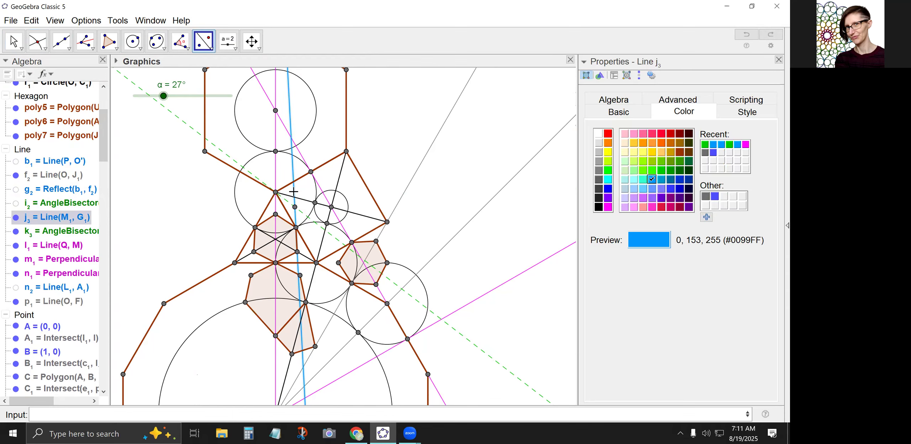
left_click(305, 216)
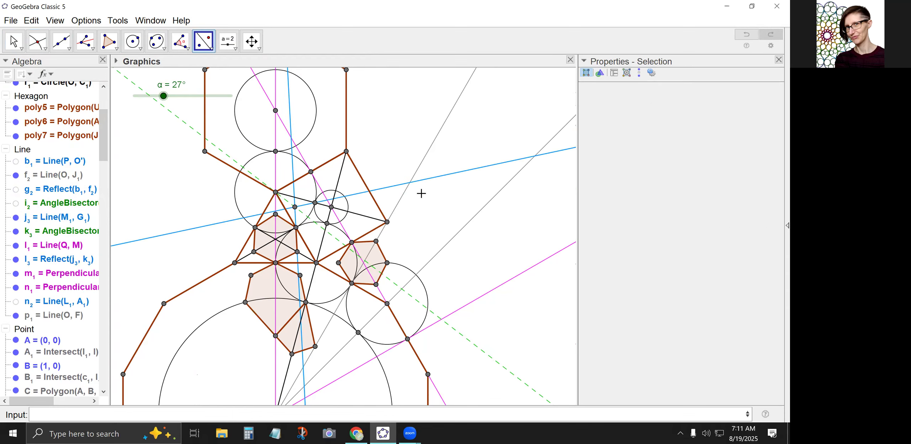
left_click(370, 191)
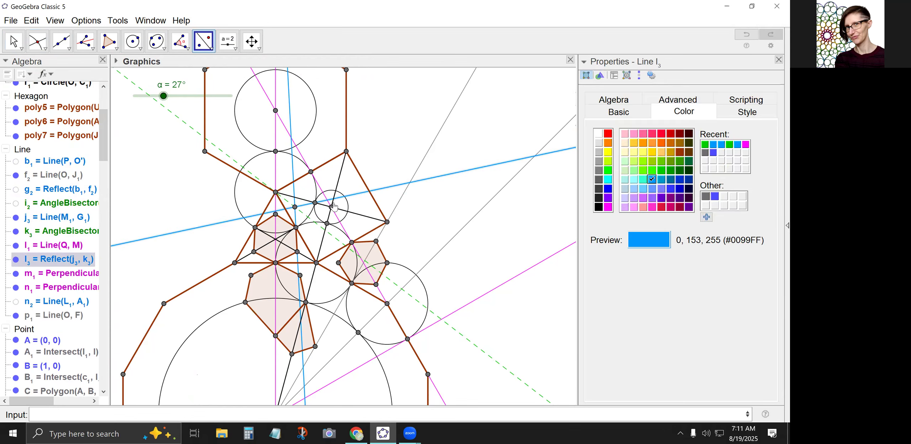
left_click(351, 212)
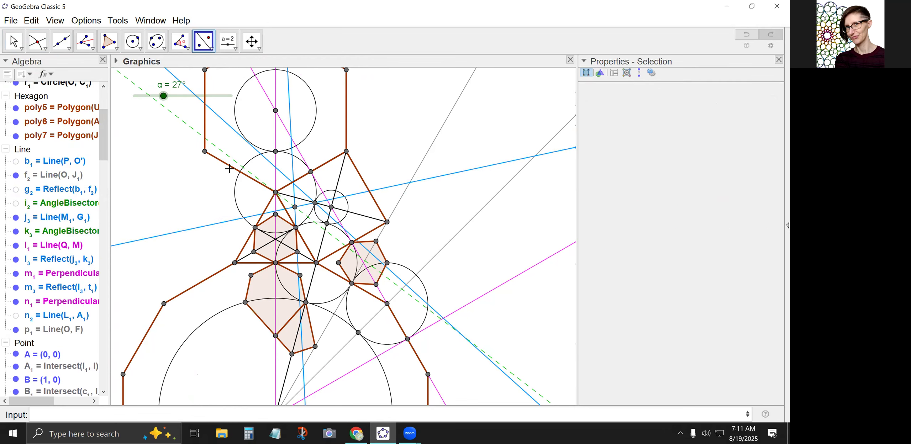
Draw a segment from G₁ to the small circle's centre.
left_click(67, 46)
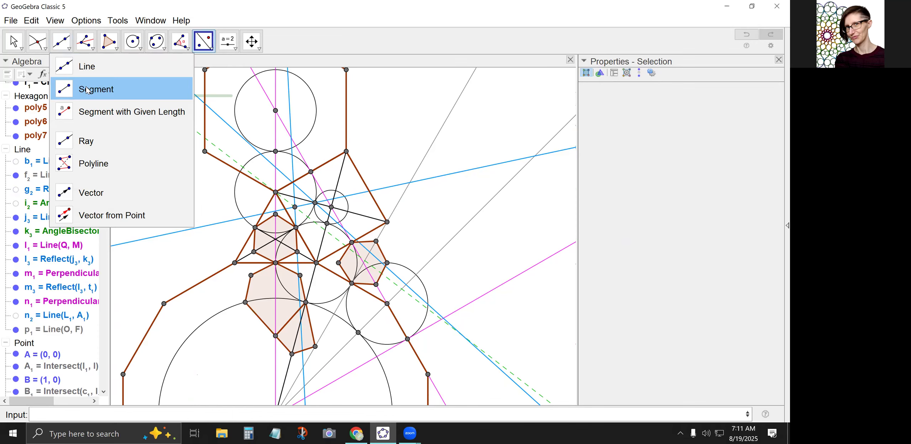
left_click(88, 90)
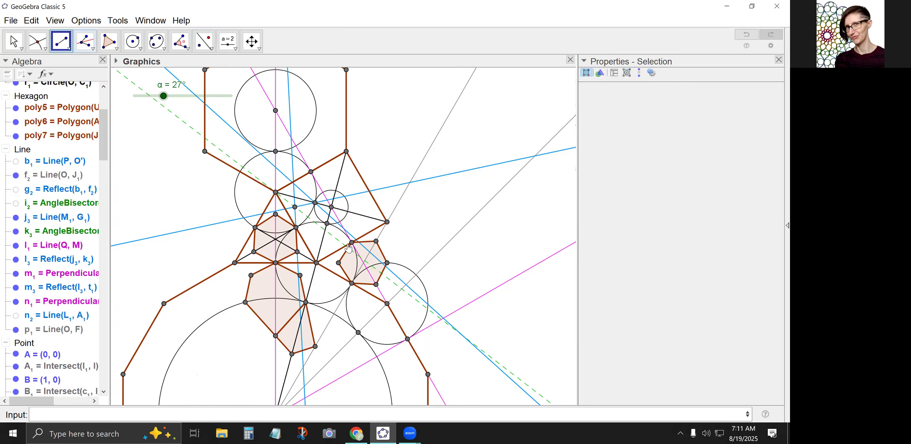
left_click(296, 227)
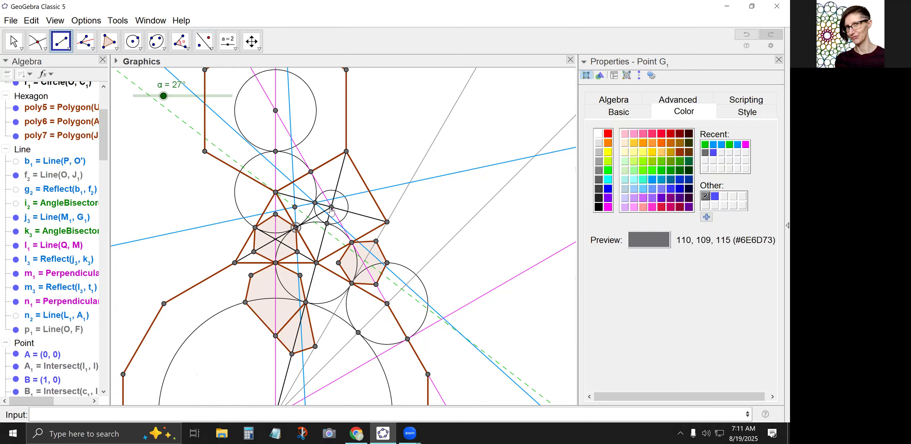
Mark the intersection of the new segment with the twice-reflected blue line m₃ inside the small circle.
left_click(37, 41)
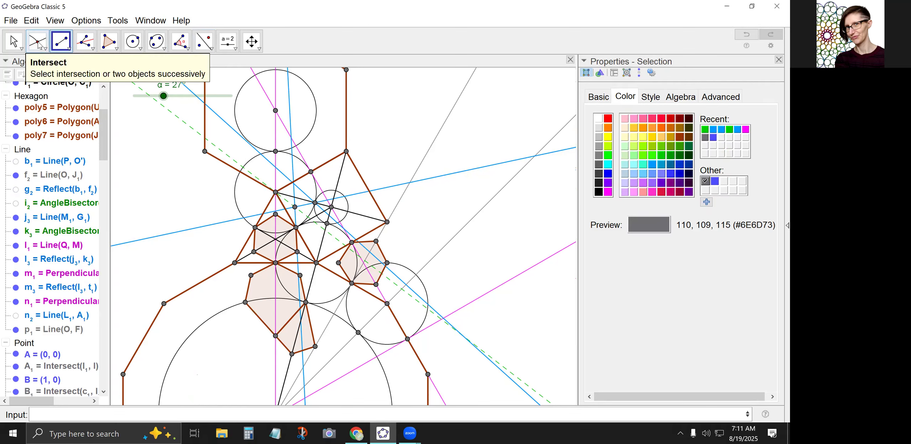
scroll(300, 237, "up", 3)
scroll(315, 223, "up", 2)
scroll(338, 198, "up", 2)
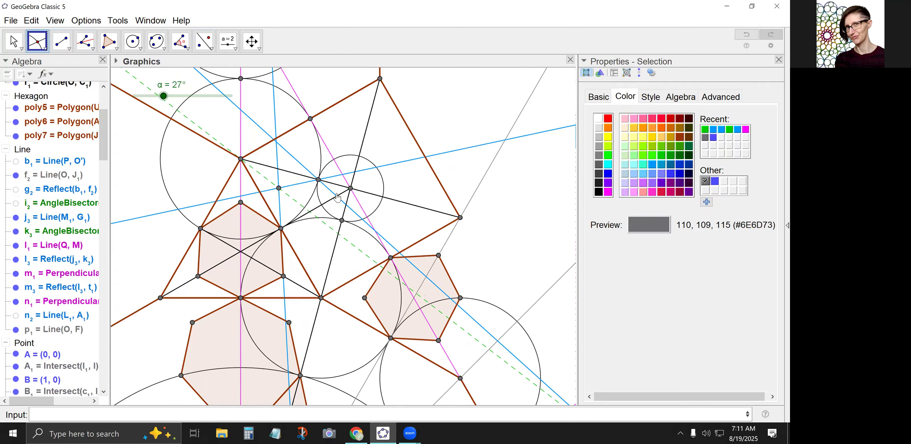
left_click(337, 198)
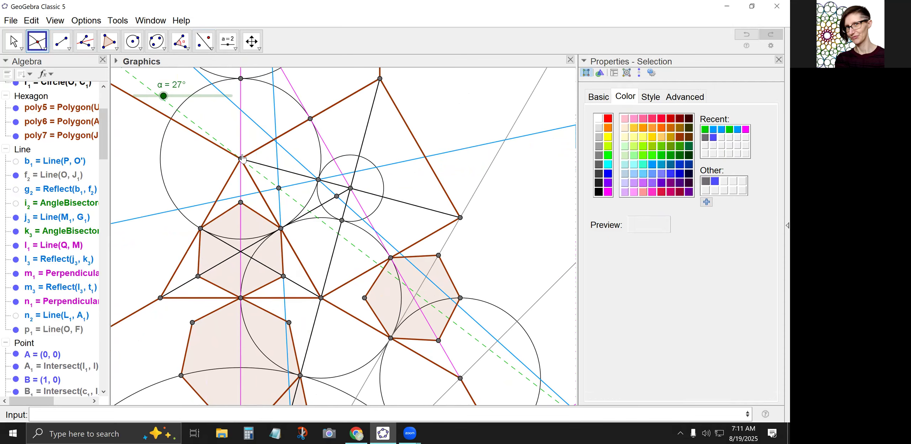
Reflect point V₁ on the green bisector about the segment from G₁ to the small circle's centre.
left_click(201, 42)
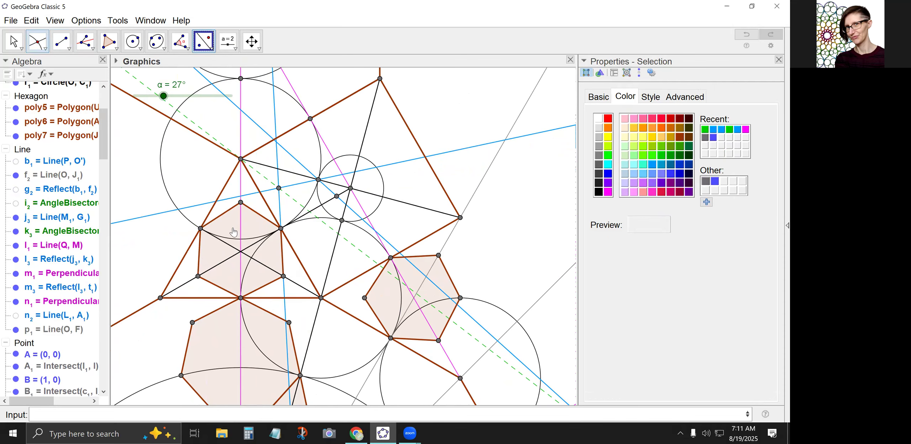
left_click(278, 188)
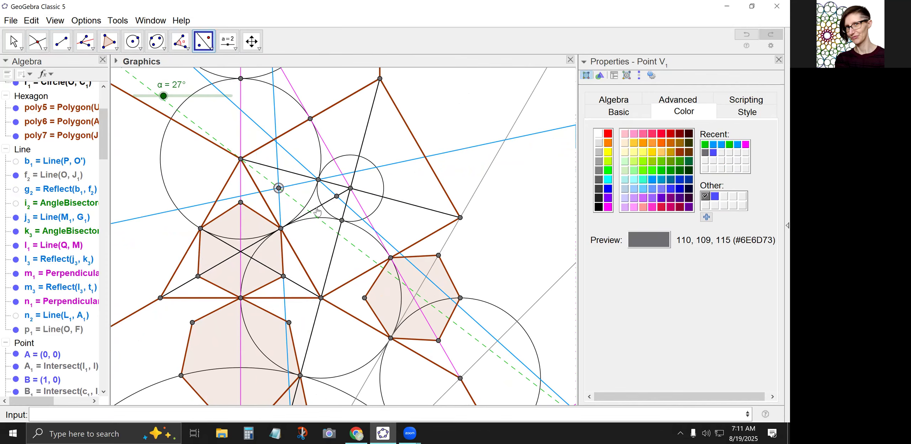
left_click(317, 210)
Create a six-sided polygon through Z₁, G₁, V₁, the small circle's upper-left tangency point, the new intersection point and the small circle's lower tangency point.
left_click(108, 41)
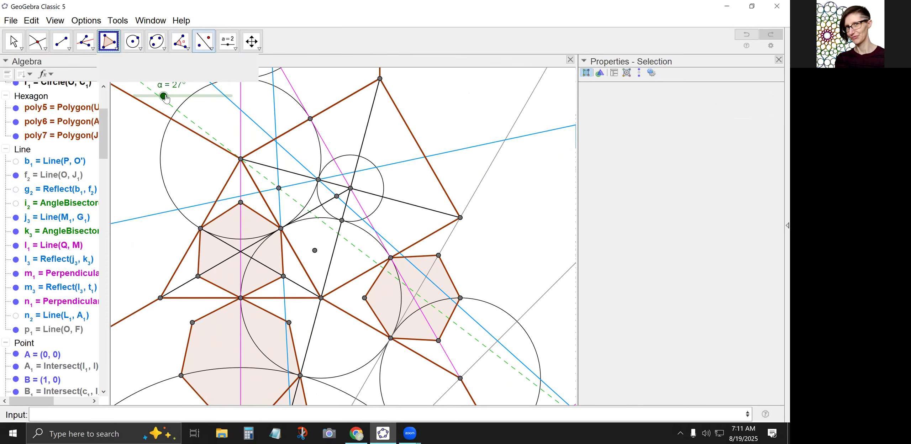
left_click(314, 250)
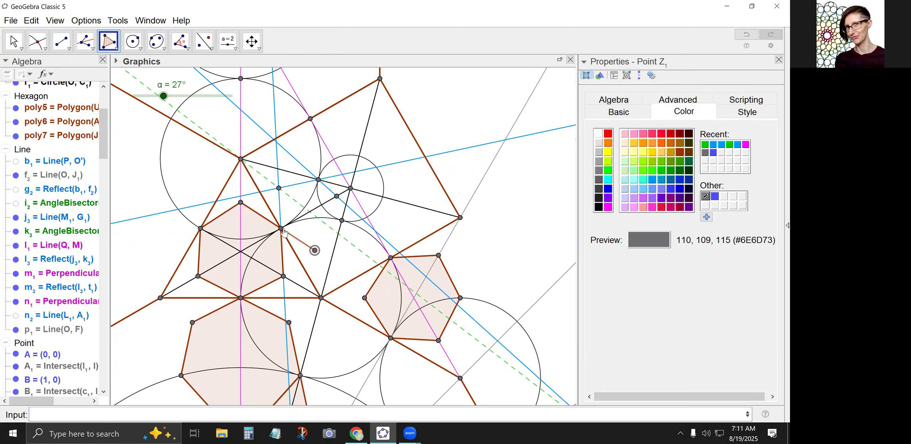
left_click(281, 229)
left_click(279, 188)
left_click(317, 180)
left_click(336, 196)
left_click(341, 220)
left_click(314, 250)
left_click(315, 250)
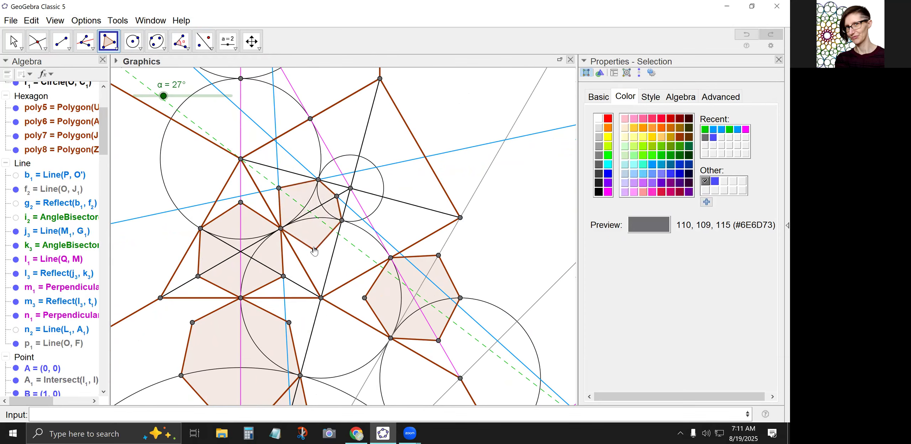
left_click(14, 40)
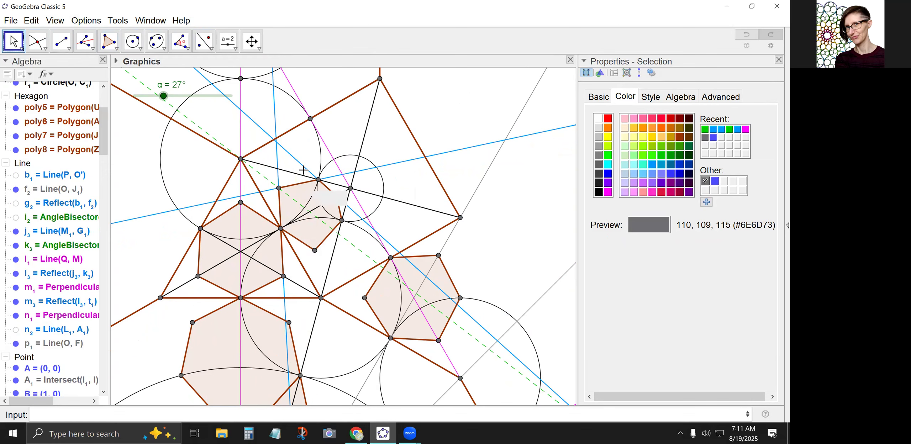
left_click(308, 140)
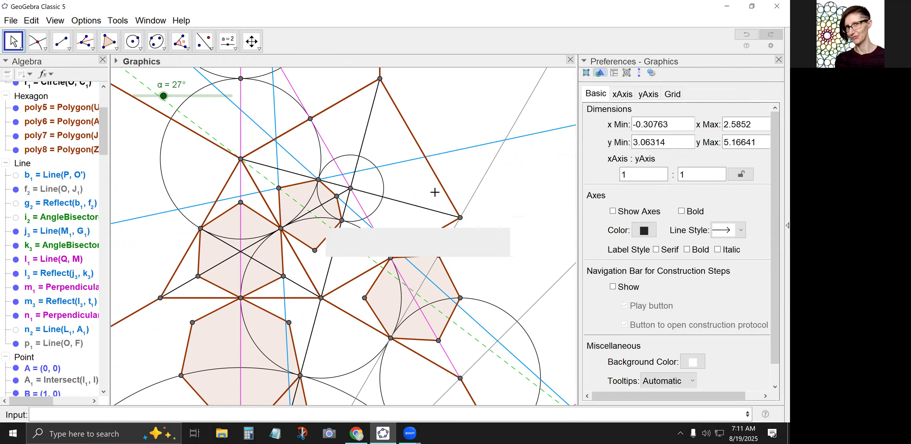
Hide the blue lines m₃ and l₃.
scroll(330, 199, "down", 1)
scroll(331, 198, "down", 5)
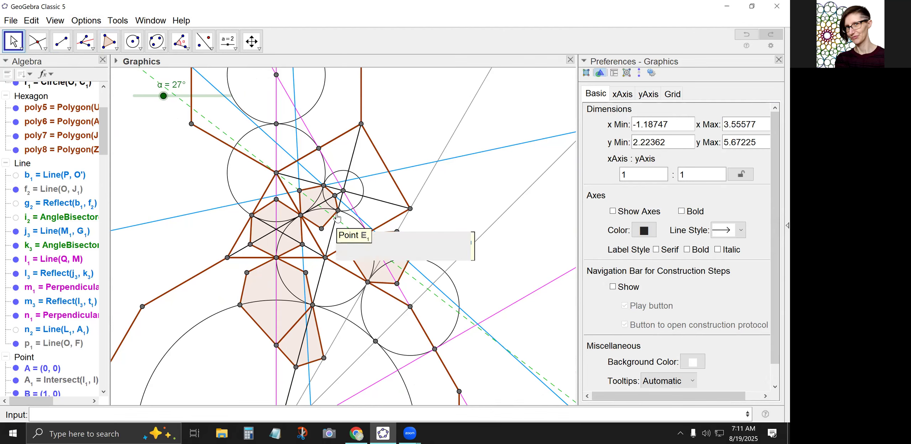
left_click(311, 176)
right_click(312, 176)
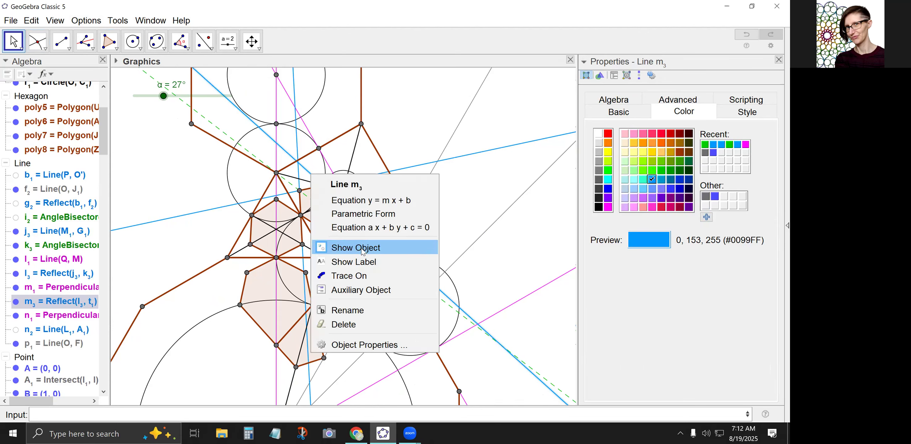
left_click(335, 253)
left_click(375, 180)
right_click(374, 180)
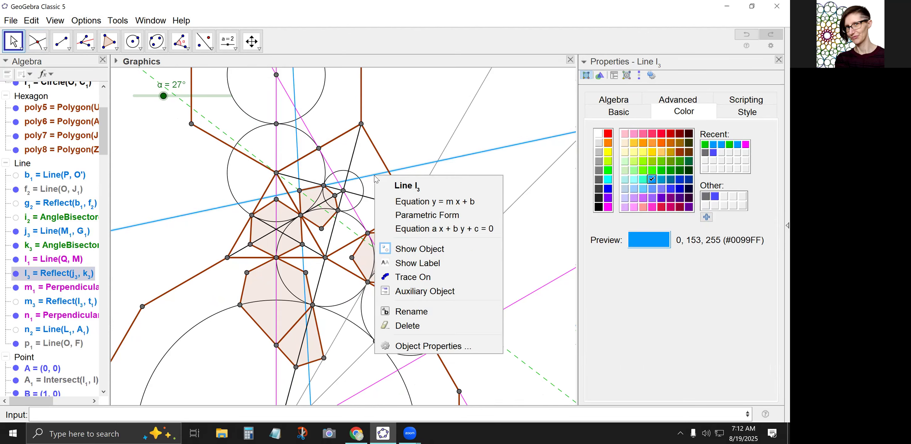
left_click(410, 245)
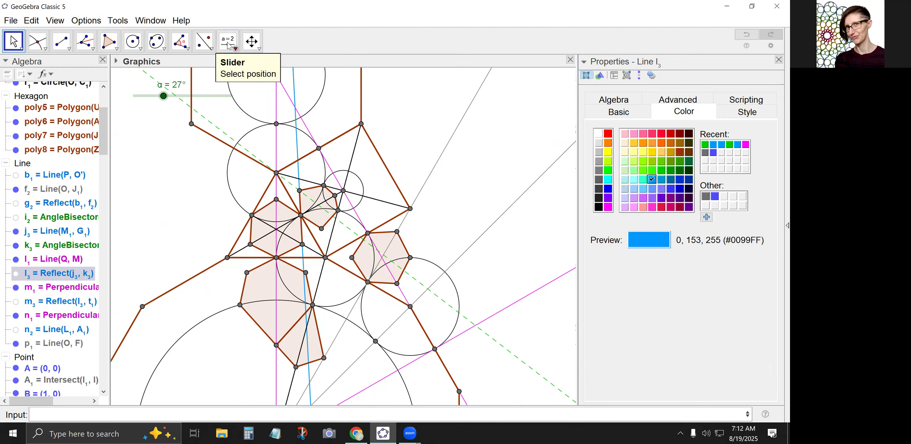
Reflect the blue line j₃ about the black segment t₁, and reflect its image about the tile edge e.
left_click(200, 41)
left_click(299, 171)
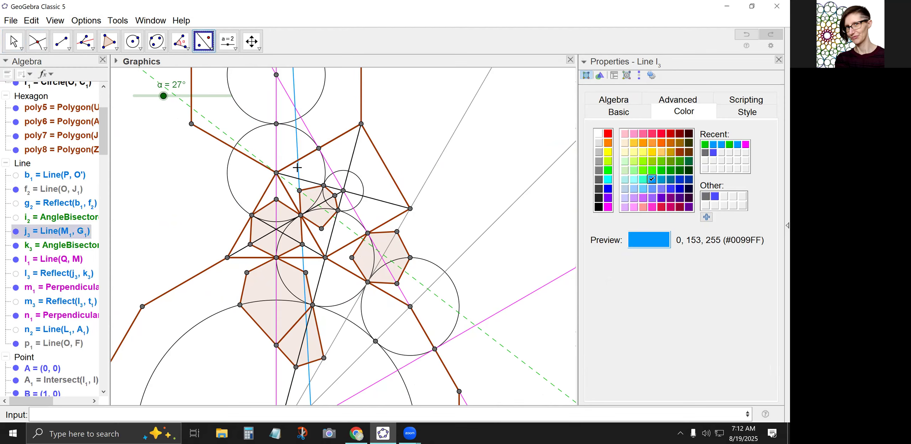
left_click(285, 174)
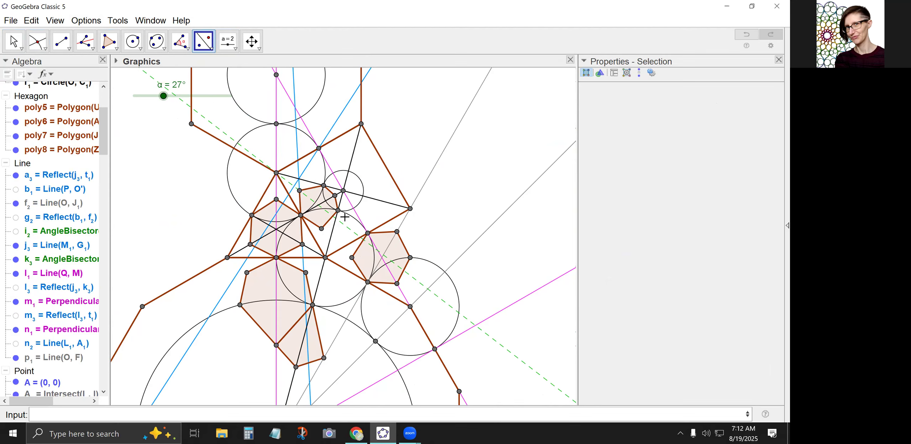
left_click(203, 41)
left_click(334, 141)
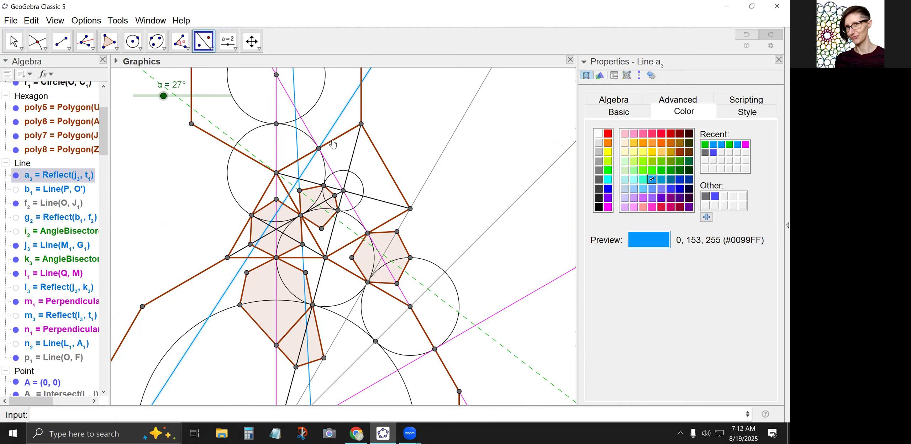
left_click(325, 156)
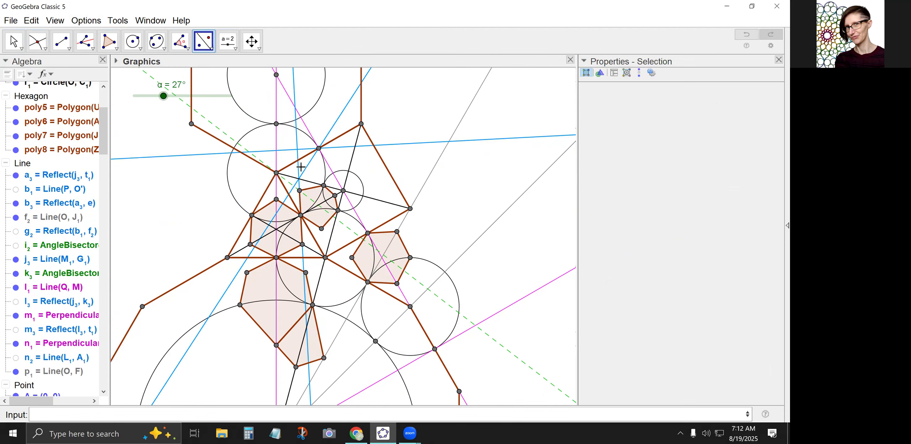
key("Escape")
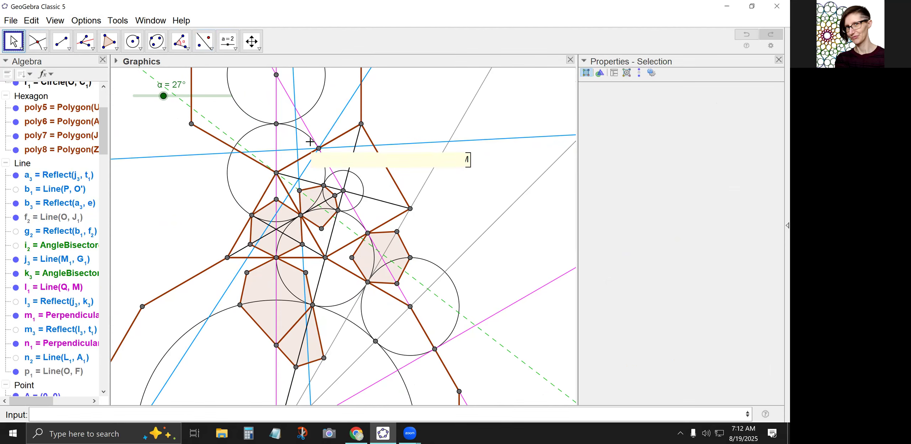
Hide the blue line j₃ and its first reflection a₃, keeping only the last reflected line.
left_click(297, 143)
right_click(297, 143)
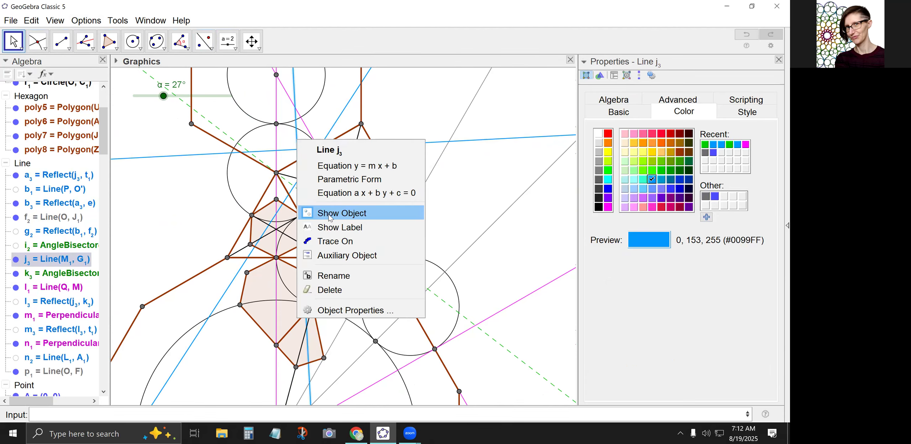
left_click(328, 215)
left_click(306, 169)
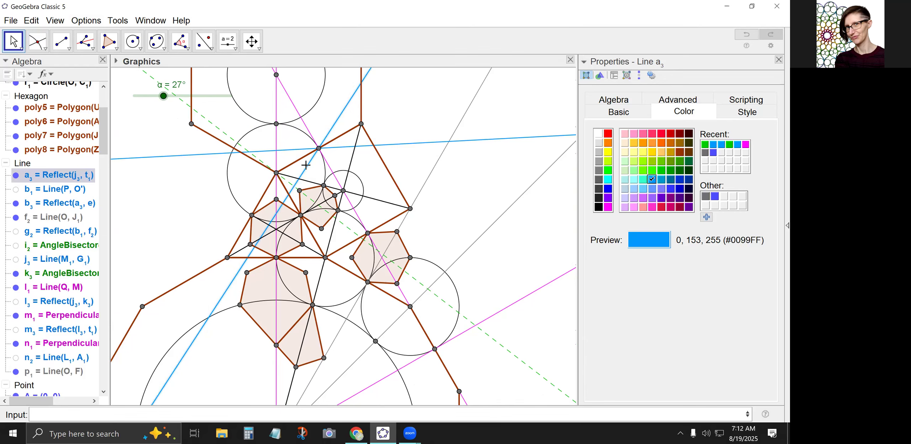
right_click(307, 169)
left_click(341, 234)
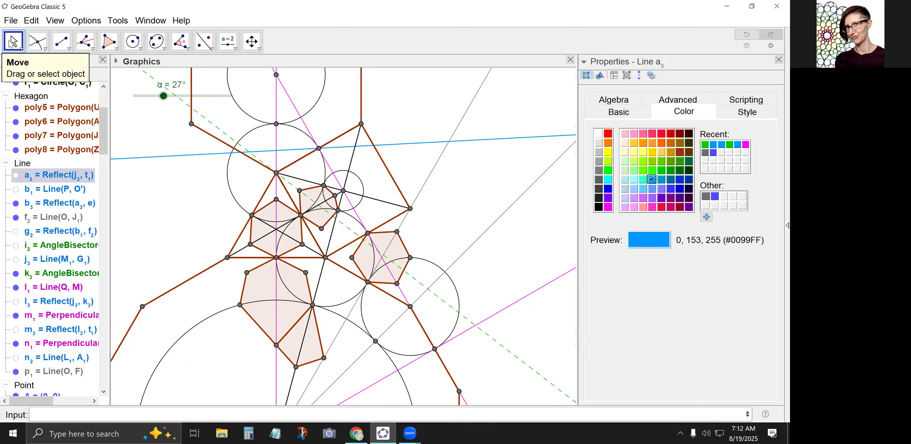
Set the α slider to 41° and construct the angle bisector through the middle circle's top tangency point, its centre and its upper-right tangency point.
left_click_drag(163, 96, 179, 96)
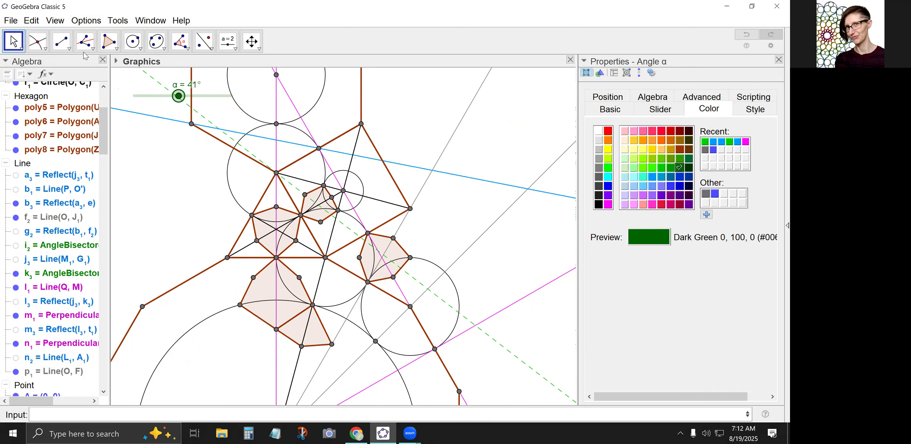
left_click(85, 41)
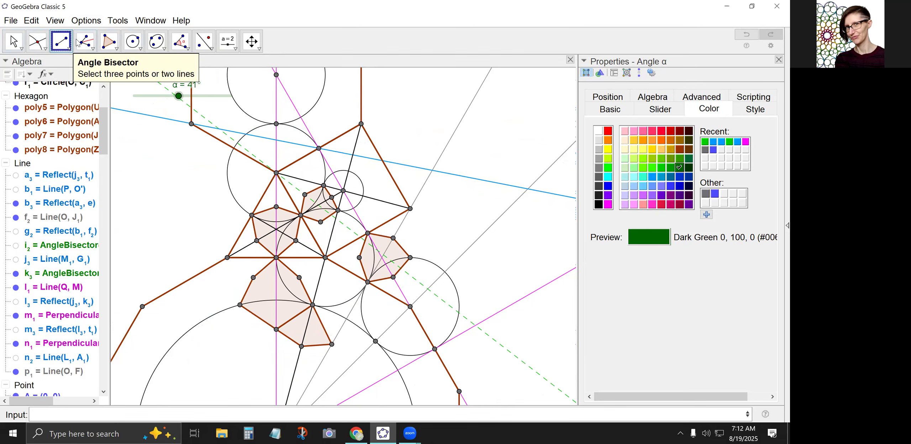
left_click(276, 124)
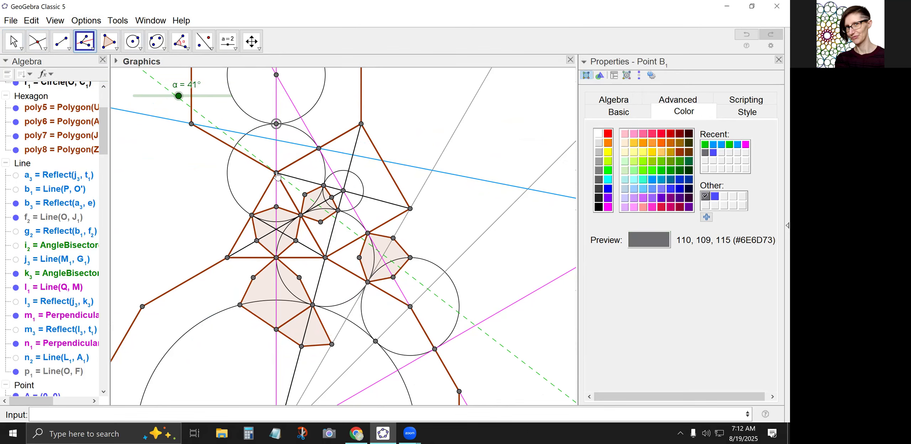
left_click(276, 173)
left_click(319, 147)
Mark the intersection of the new angle bisector with the blue line b₃.
left_click(37, 42)
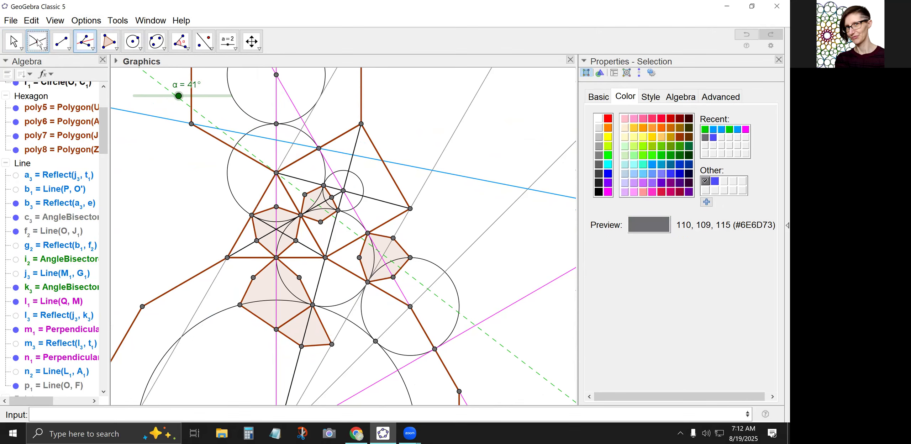
left_click(292, 142)
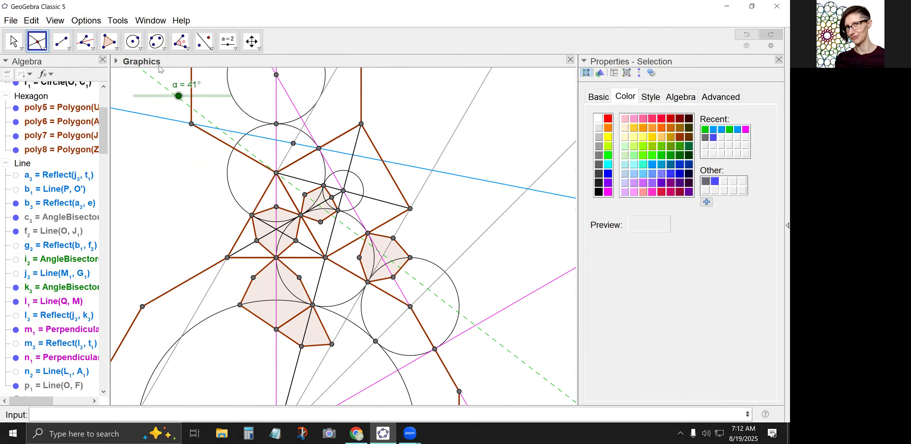
left_click(204, 42)
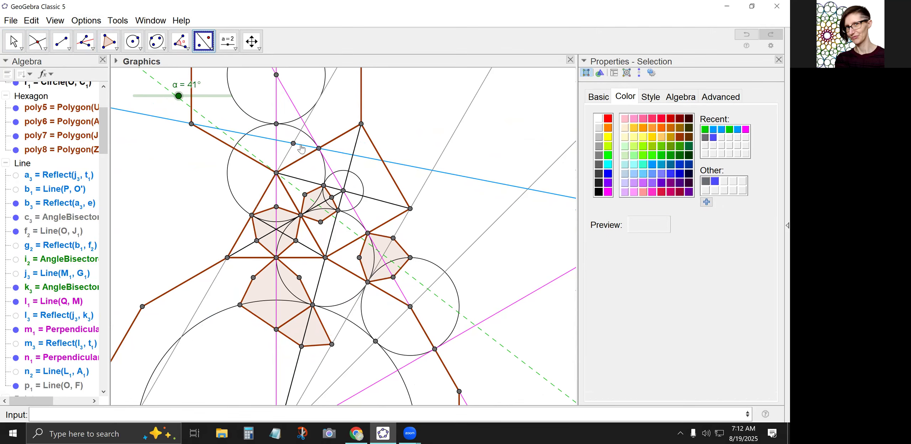
left_click(294, 145)
left_click(13, 41)
Reflect the blue line b₃ about the new angle bisector.
left_click(199, 45)
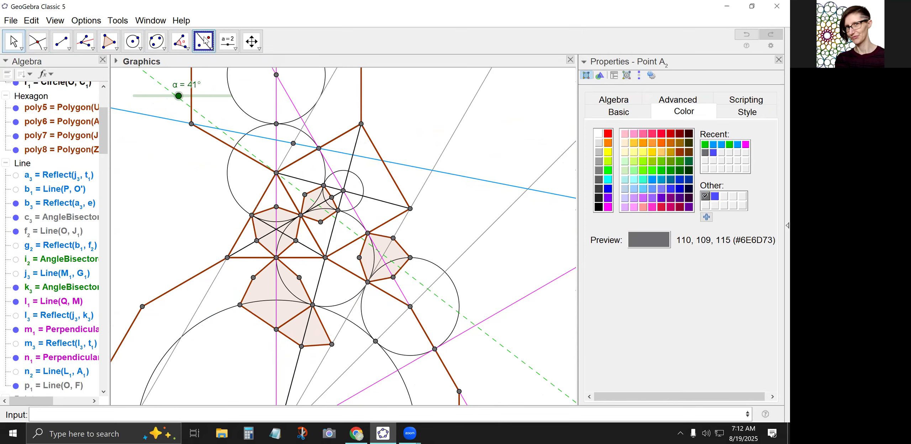
left_click(258, 138)
left_click(287, 159)
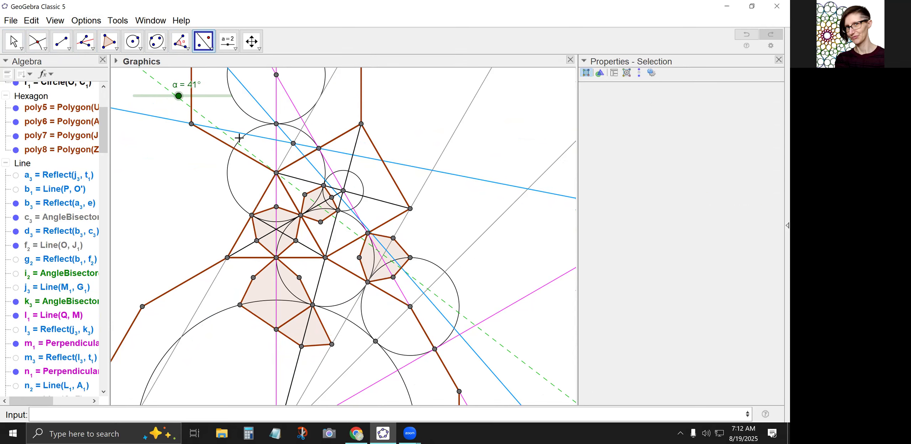
Style the new angle bisector as a green dashed line with opacity 100, and hide the older green bisector k₃.
left_click(14, 42)
left_click(288, 156)
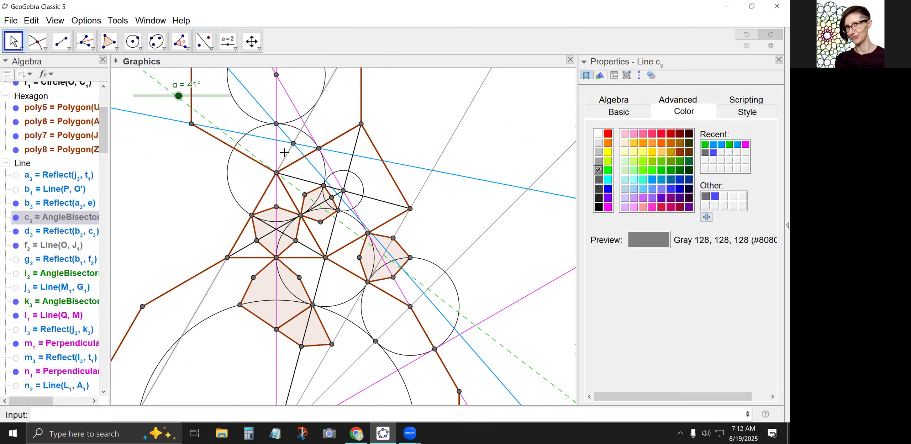
left_click(661, 170)
left_click(724, 110)
left_click(670, 196)
left_click_drag(685, 193, 705, 195)
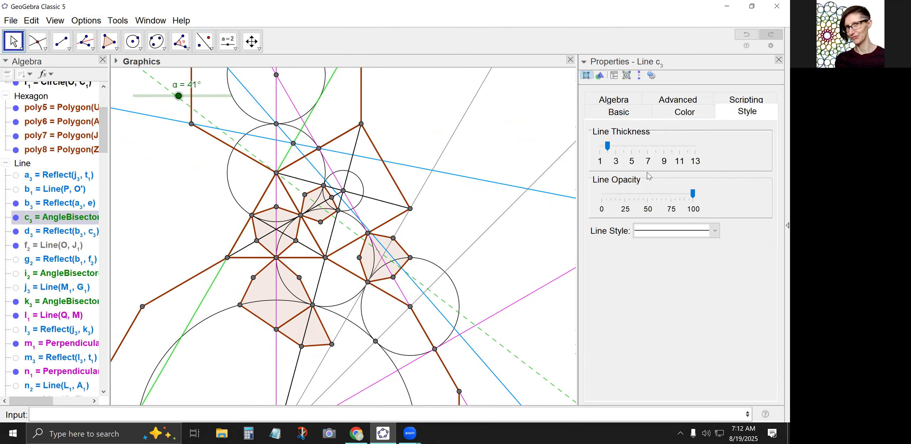
left_click(655, 232)
left_click(669, 259)
left_click(559, 233)
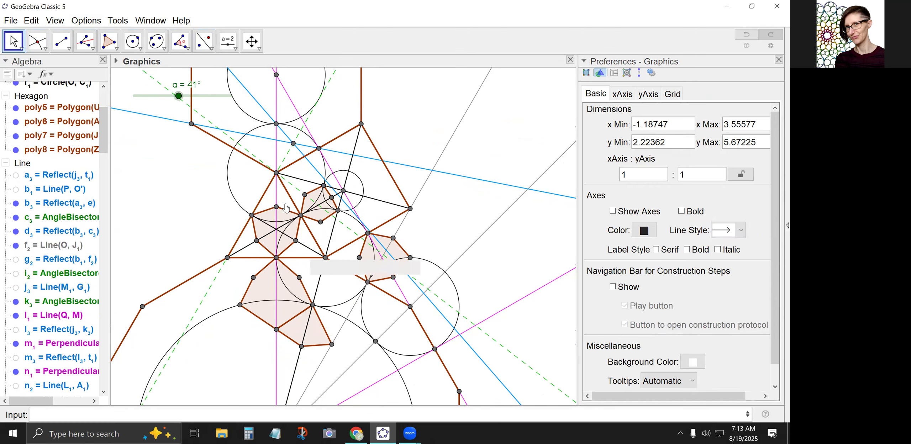
right_click(296, 188)
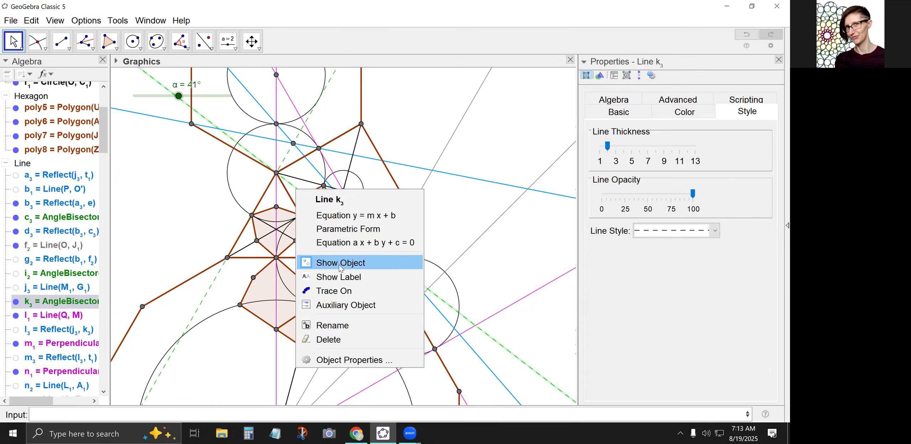
left_click(333, 263)
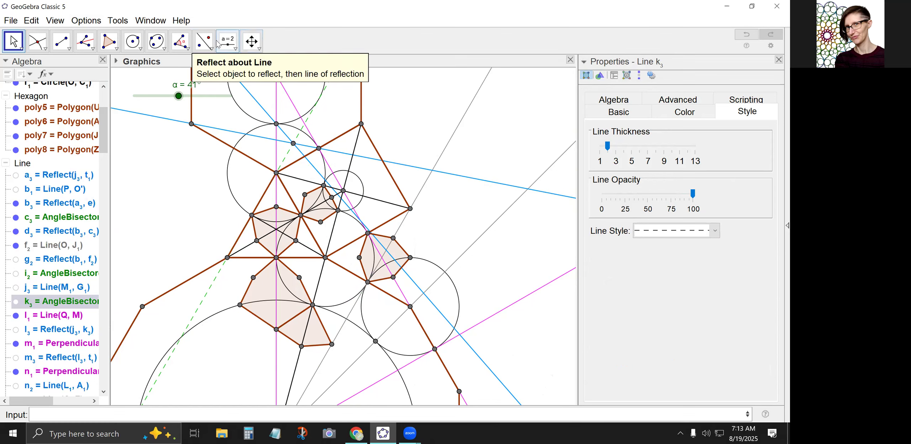
Reflect the blue line d₃ about the vertical magenta line and mark where the image crosses the slanted magenta line.
left_click(204, 41)
left_click(266, 110)
left_click(276, 109)
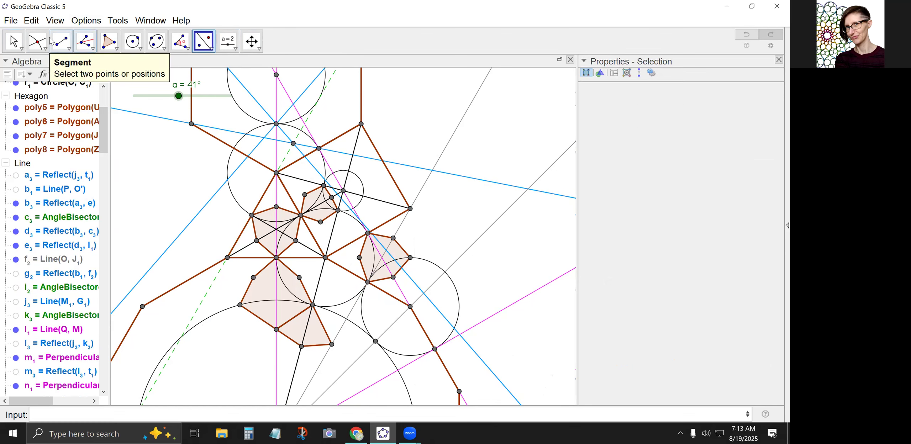
left_click(38, 41)
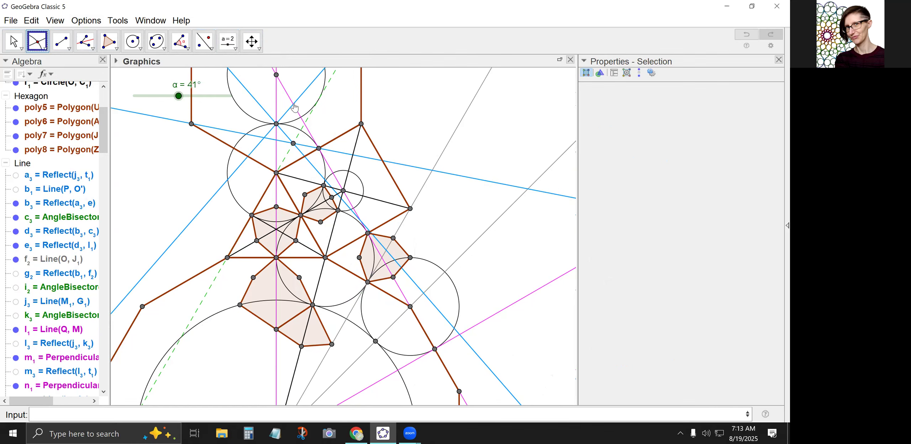
left_click(293, 105)
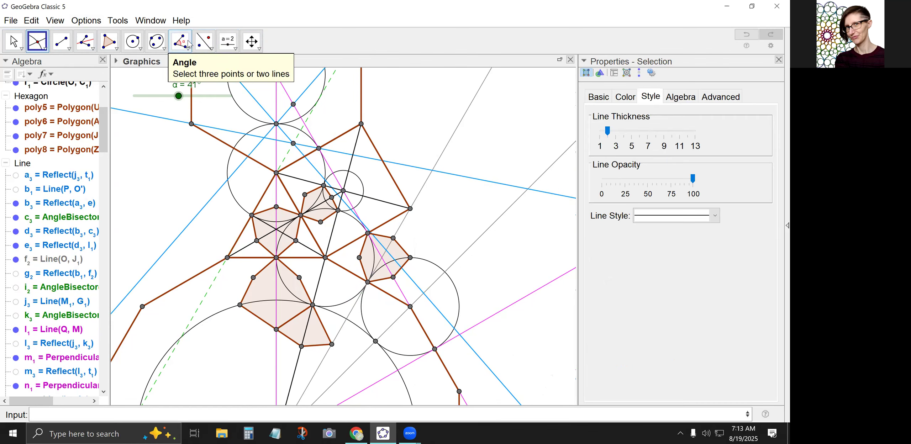
Reflect the tangency point B₁ and the intersection point A₂ about the slanted magenta line.
left_click(202, 43)
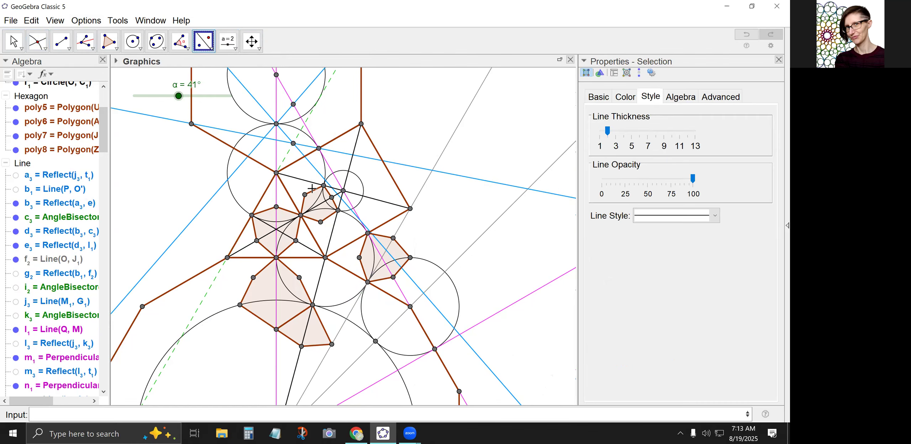
left_click(277, 125)
left_click(309, 134)
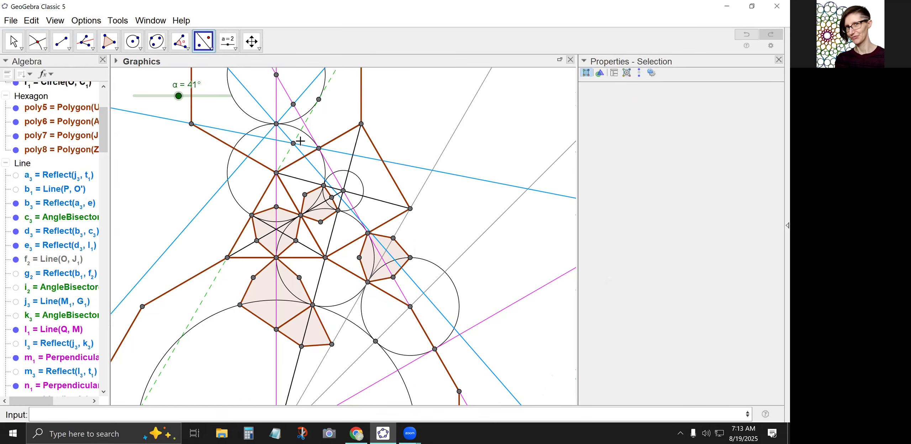
left_click(294, 145)
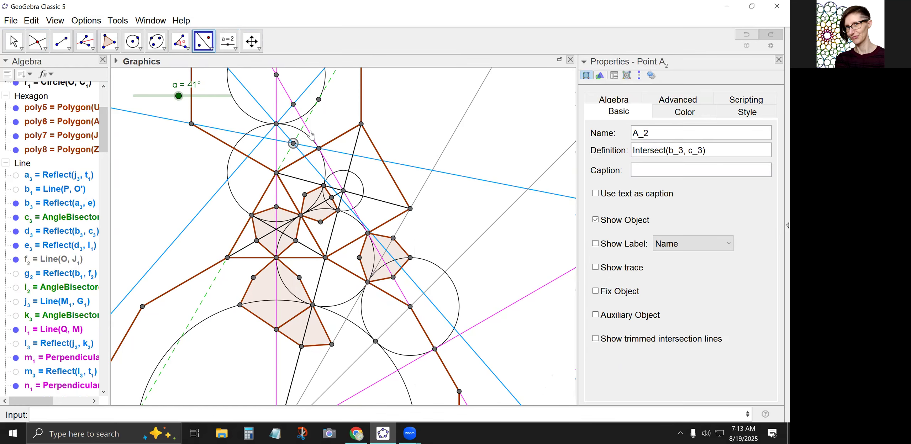
left_click(309, 133)
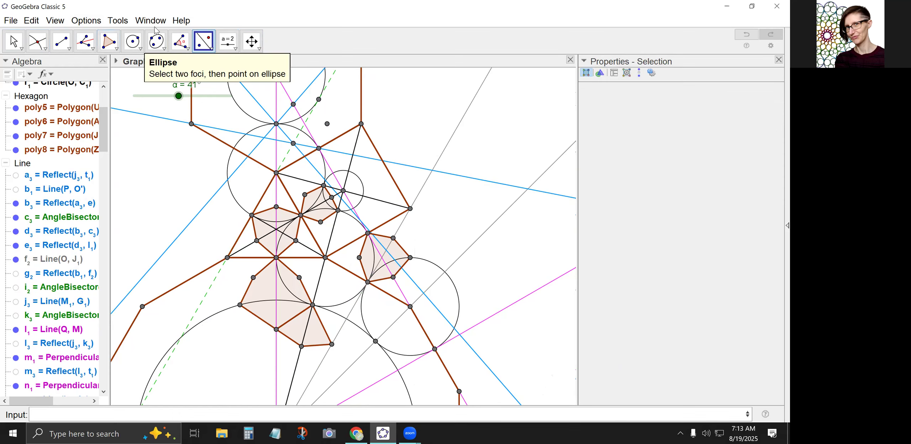
Create a six-sided polygon through the two tangency points, the two intersection points and the two reflected points around the slanted magenta line.
left_click(108, 41)
left_click(319, 148)
left_click(327, 124)
left_click(319, 99)
left_click(293, 104)
left_click(276, 124)
left_click(293, 143)
left_click(319, 149)
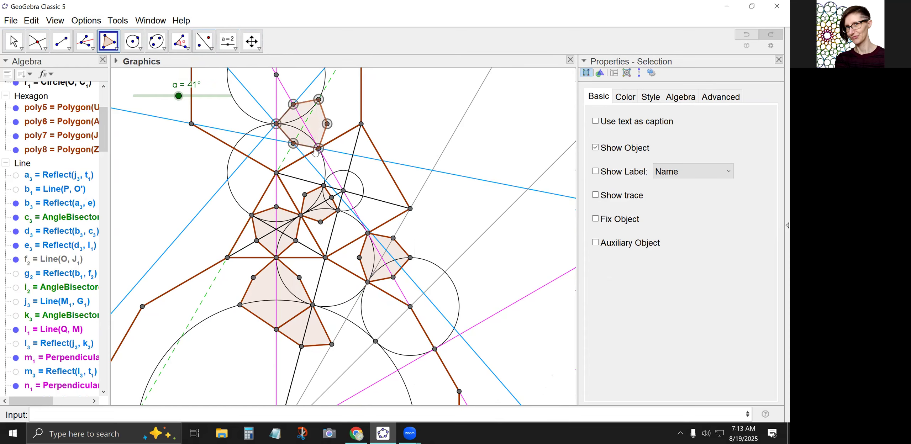
Set the angle slider α to 33.5° and hide the blue line d₃.
key("Escape")
mouse_move(177, 100)
left_mouse_down()
mouse_move(155, 99)
mouse_move(190, 96)
mouse_move(174, 96)
left_mouse_up()
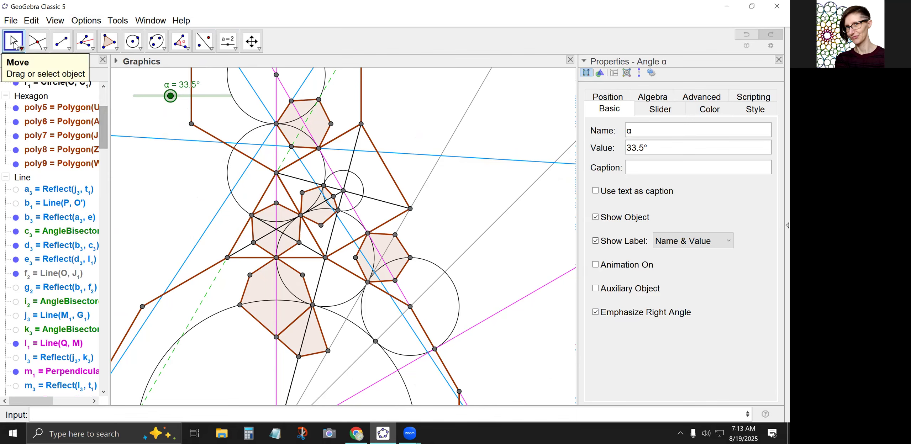
left_click(266, 112)
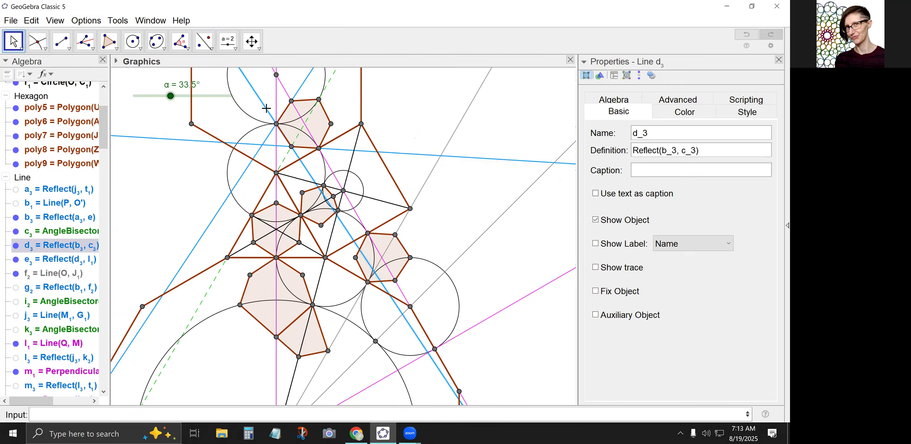
right_click(267, 113)
left_click(285, 181)
right_click(241, 145)
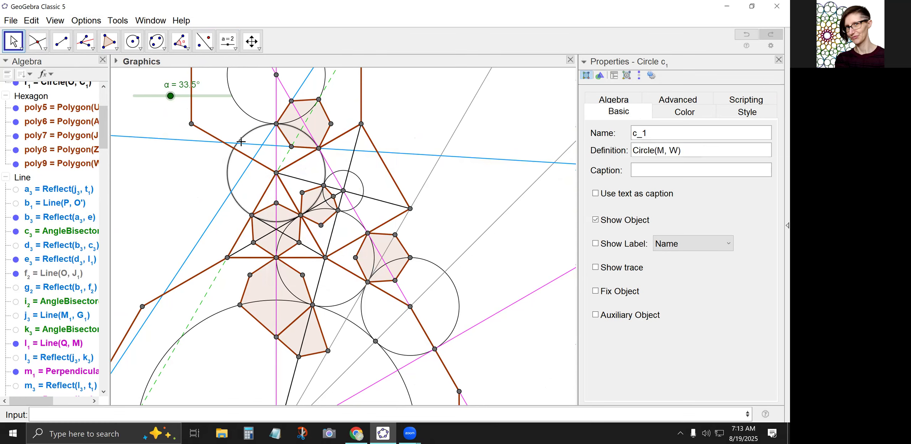
Hide the remaining blue reflected lines and the green dashed angle bisector c₃.
left_click(210, 144)
right_click(210, 143)
left_click(249, 213)
left_click(240, 182)
right_click(240, 181)
left_click(264, 252)
left_click(287, 157)
right_click(287, 158)
left_click(313, 230)
Save the construction as 2025-08-19_3uniform8 in the Geogebra constructions folder.
left_click(11, 20)
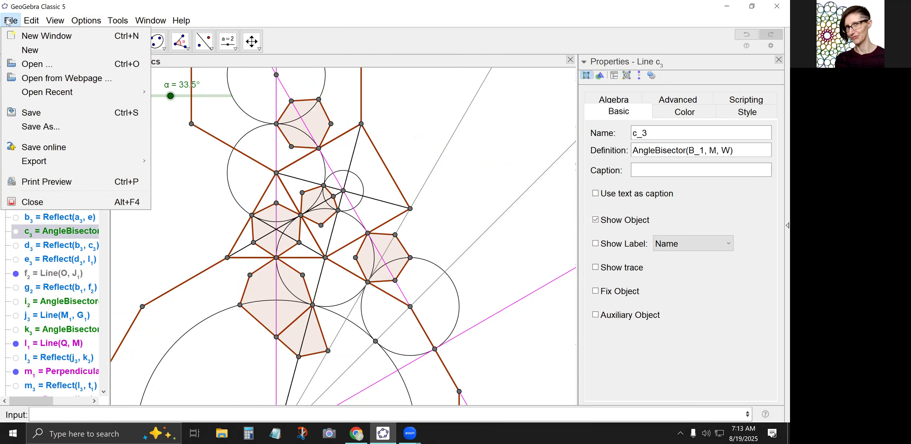
left_click(36, 137)
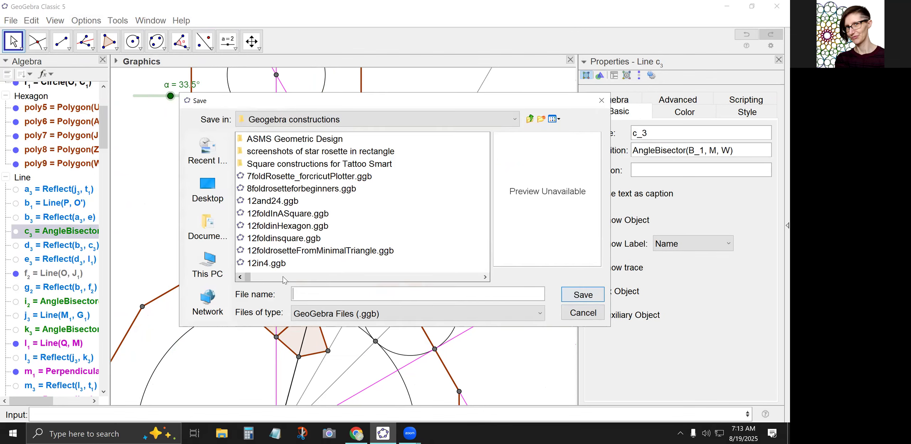
type("20")
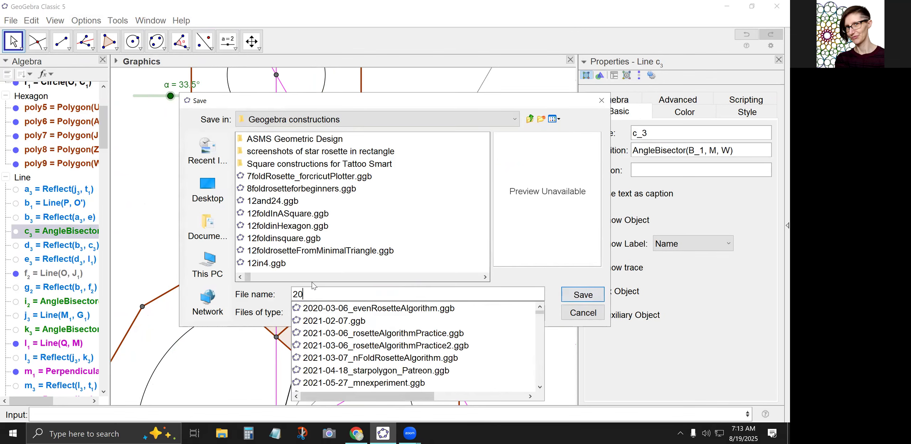
type("25-")
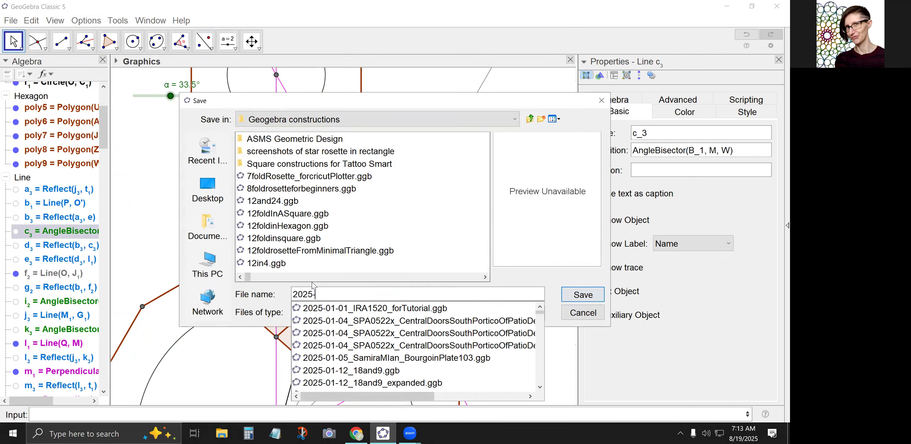
type("08-19")
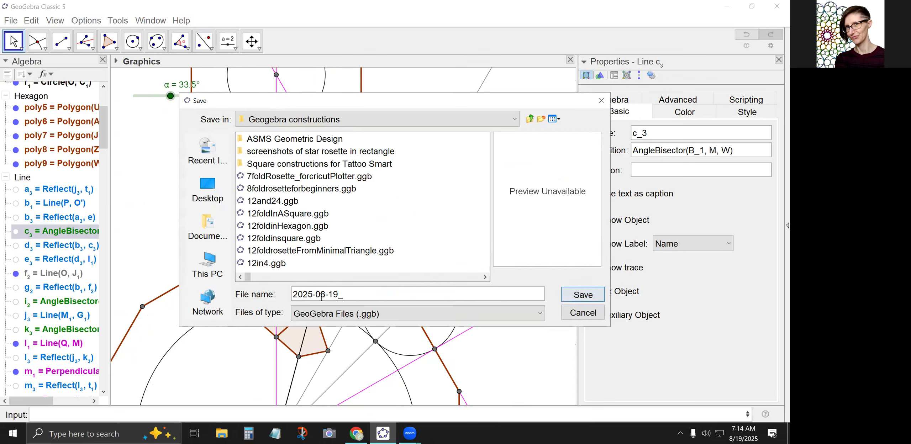
type("_3uniform8")
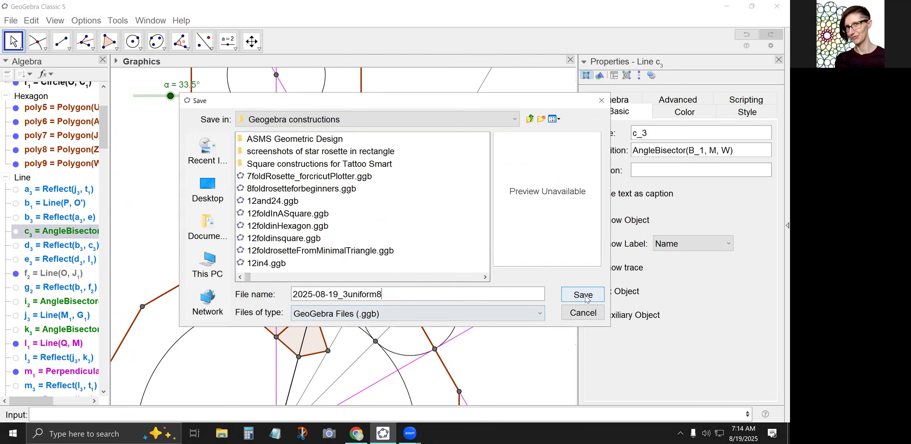
key("Return")
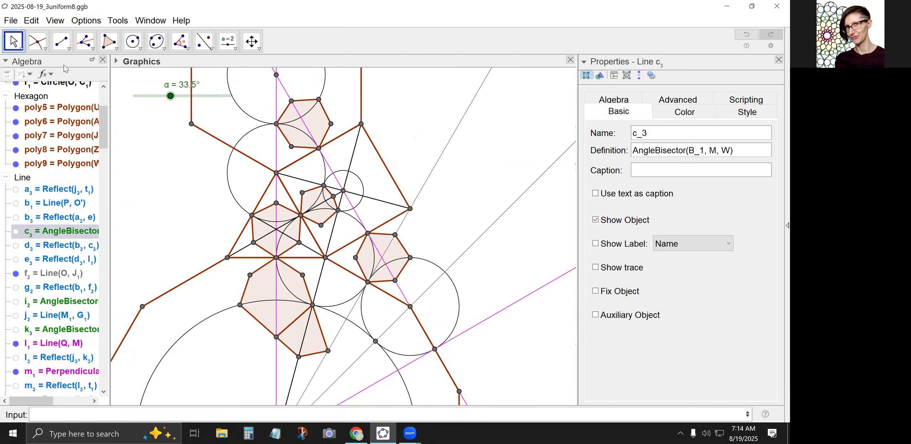
Rotate q1 and poly5 around the dodecagon's centre with Sequence(Rotate({q1,poly5},pi*i/6,O),i,0,11).
left_click(169, 175)
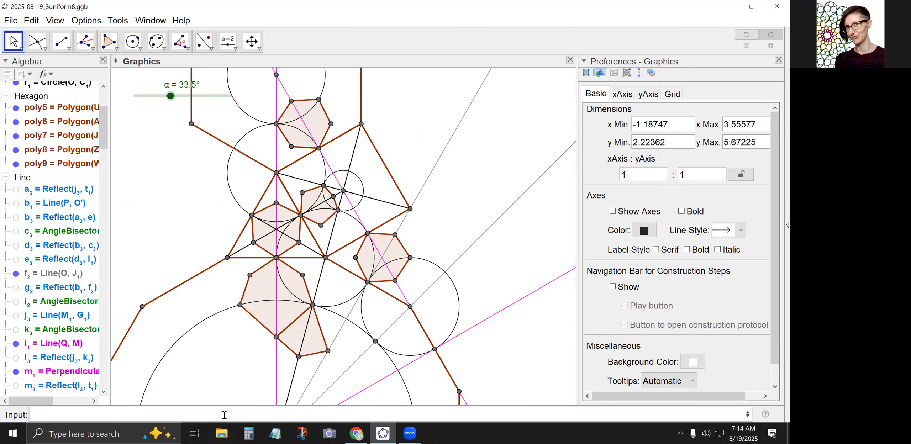
type("uence(Rotate({q1,poly5")
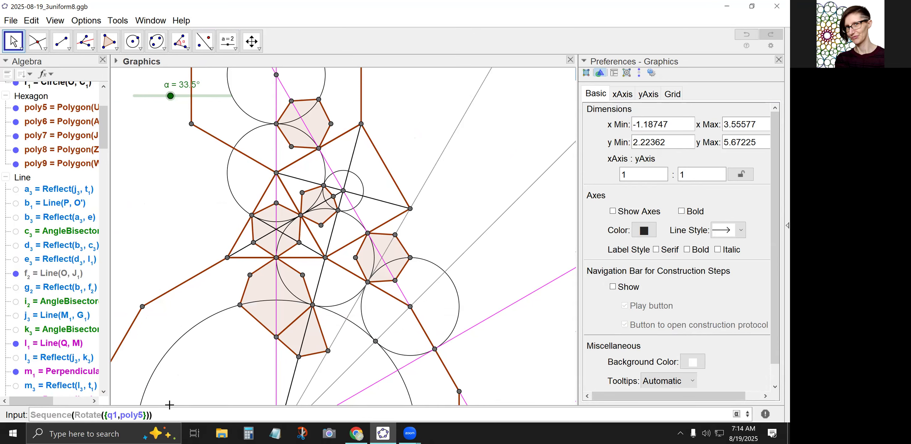
type("},pi*i/6,O),i,0,11")
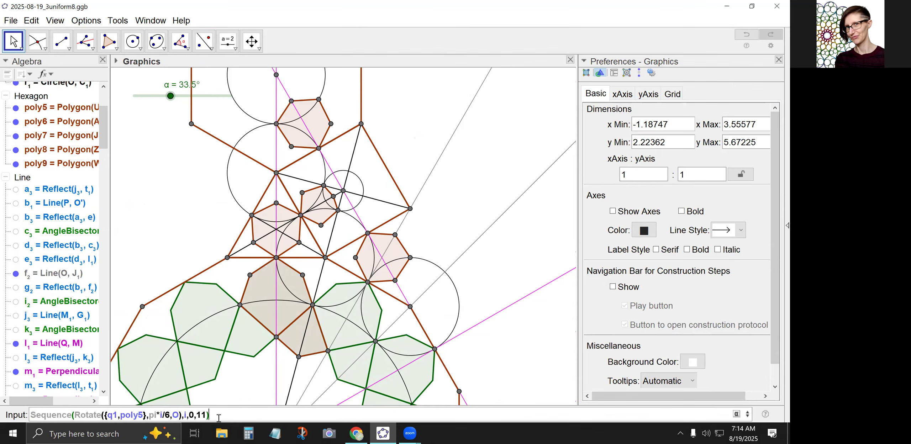
key("Return")
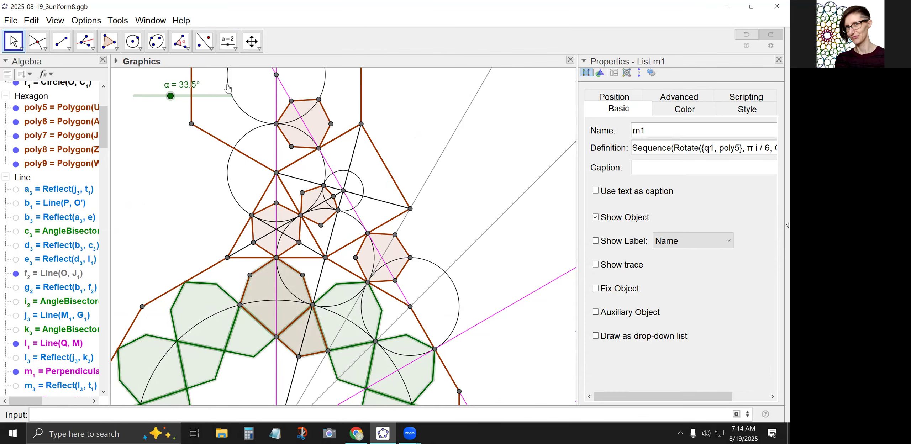
Rename the small circle's centre point D₁ to Q and hide its label.
right_click(342, 191)
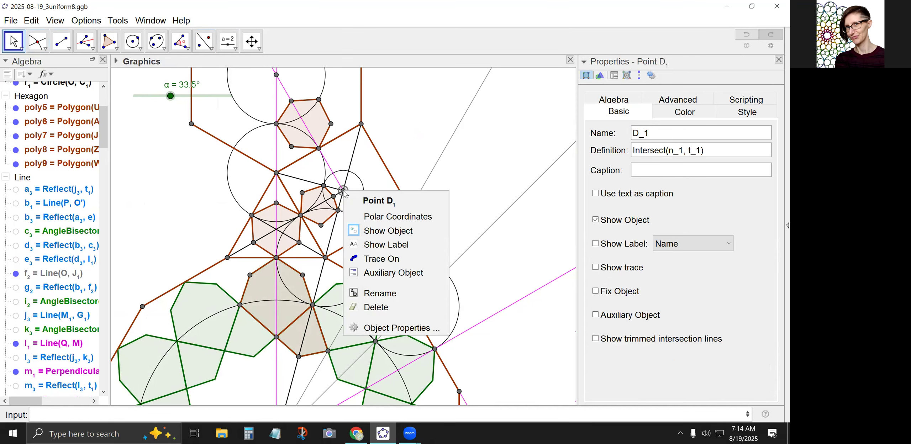
left_click(386, 294)
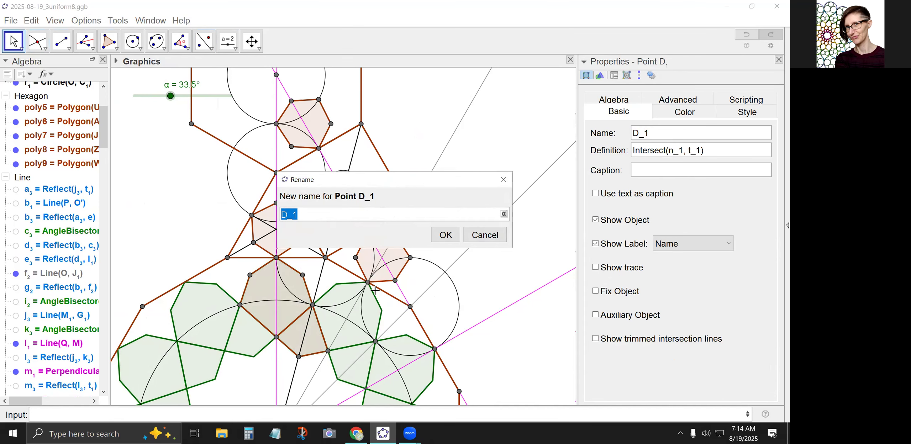
type("Q")
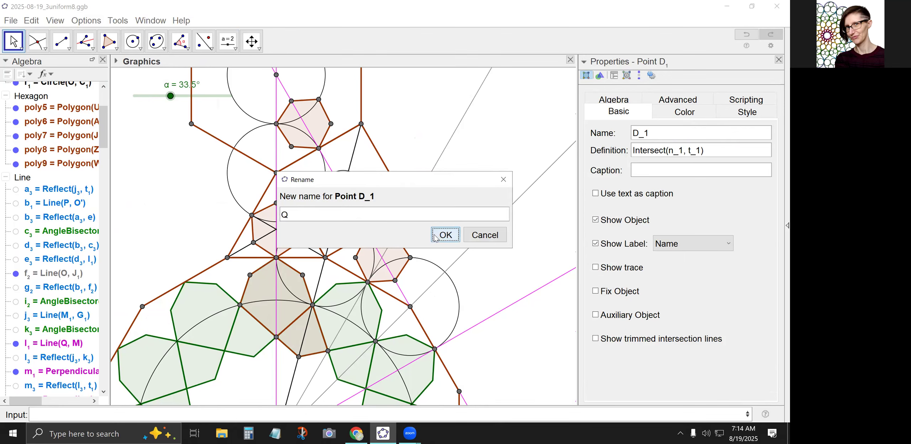
left_click(445, 235)
right_click(344, 191)
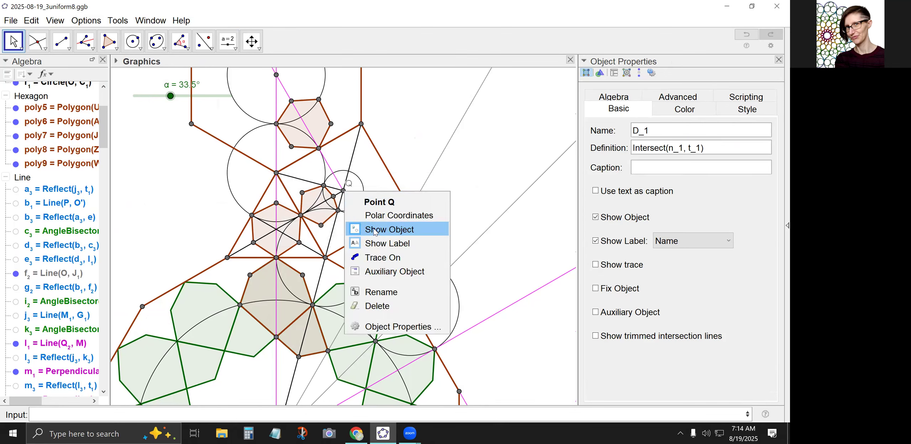
left_click(377, 245)
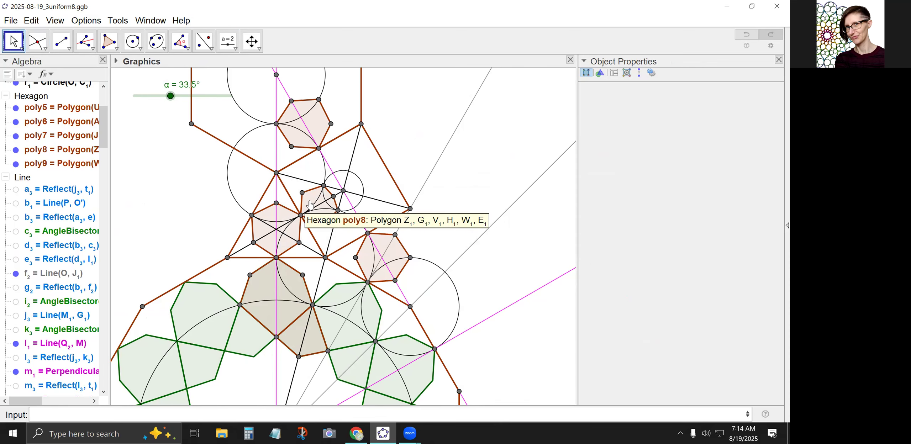
Rotate poly8 around the square's centre with Sequence(Rotate({poly8},pi*i/2,Q),i,0,3).
left_click(218, 412)
type("Sequen")
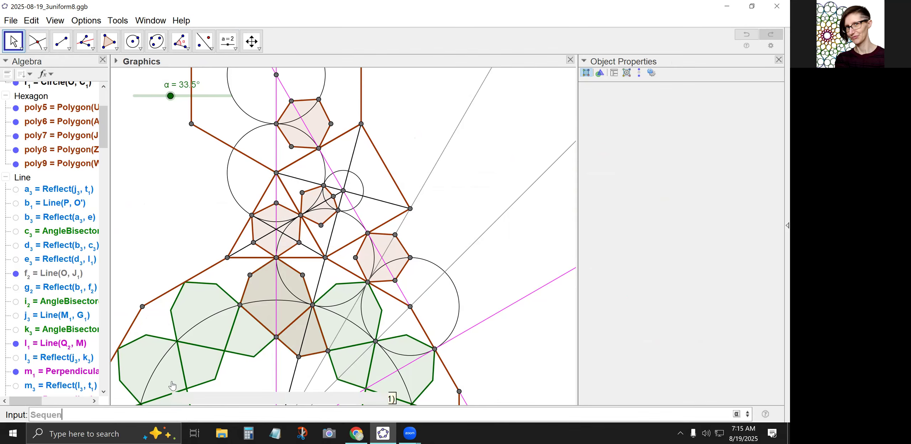
type("ce(Rotate({pol")
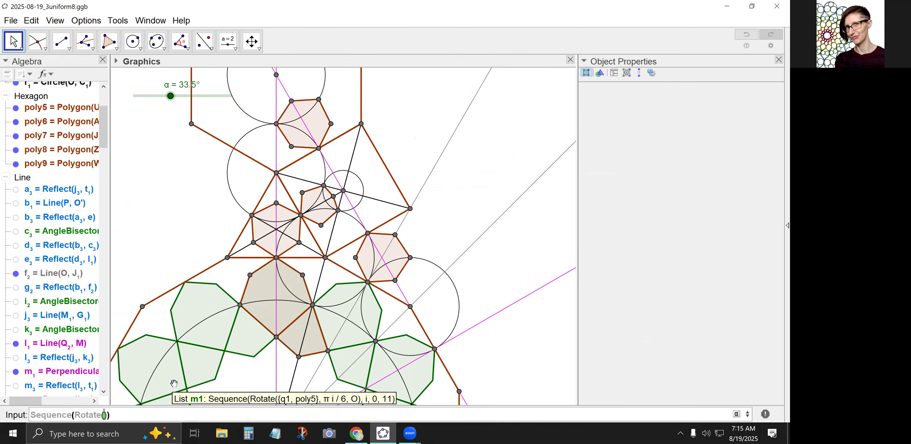
type("y8")
type("},pi*")
type("i/3")
type("2,Q")
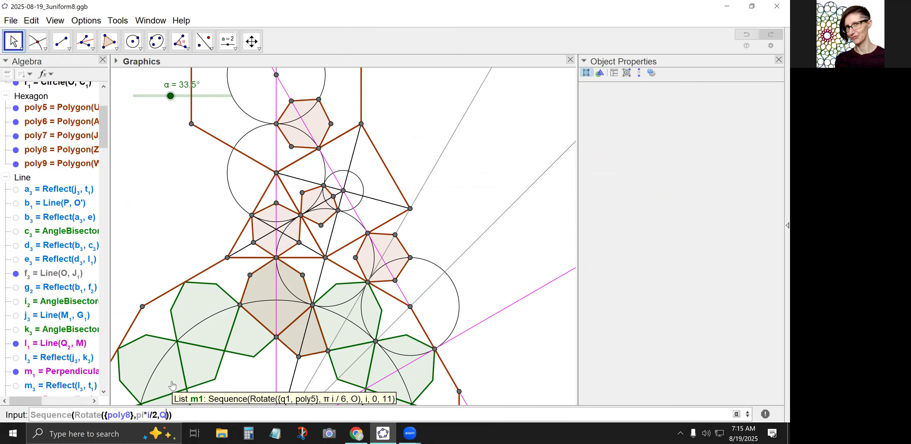
type("),i,0,3")
key("Return")
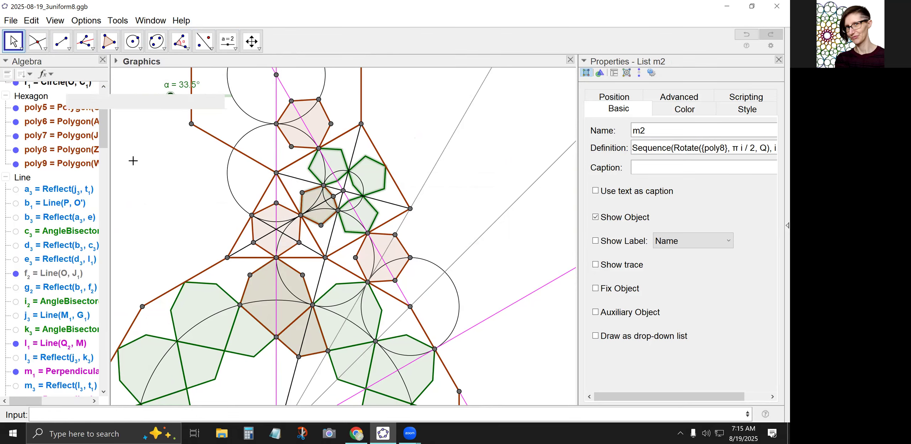
Rotate poly9 around the upper hexagon's centre T with Sequence(Rotate({poly9},pi*i/3,T),i,0,5).
left_click(157, 176)
scroll(157, 177, "down", 2)
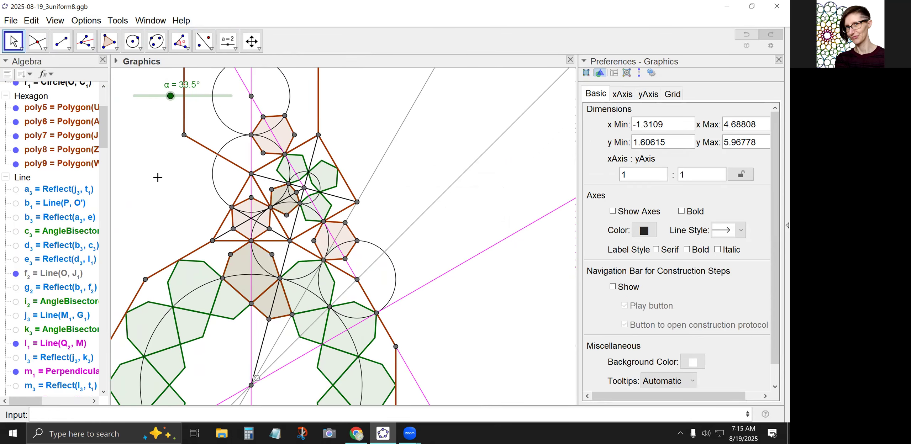
left_click_drag(198, 192, 218, 226)
scroll(219, 200, "down", 1)
left_click(281, 163)
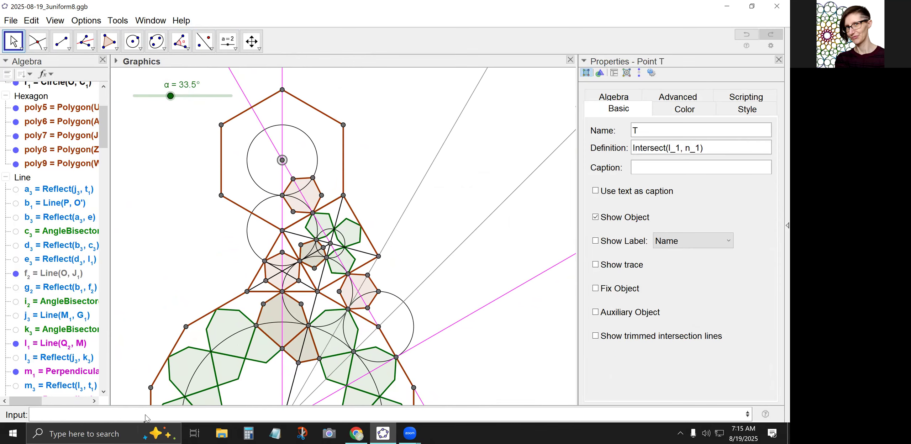
type("Sequ")
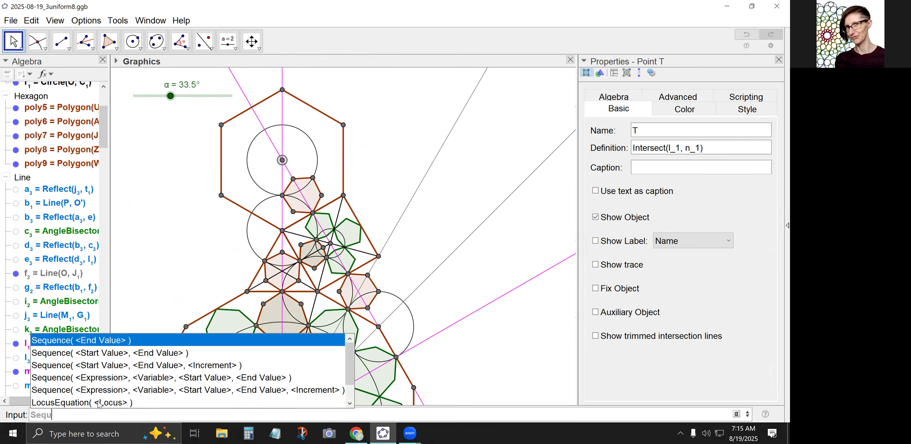
type("ence(Rotate(")
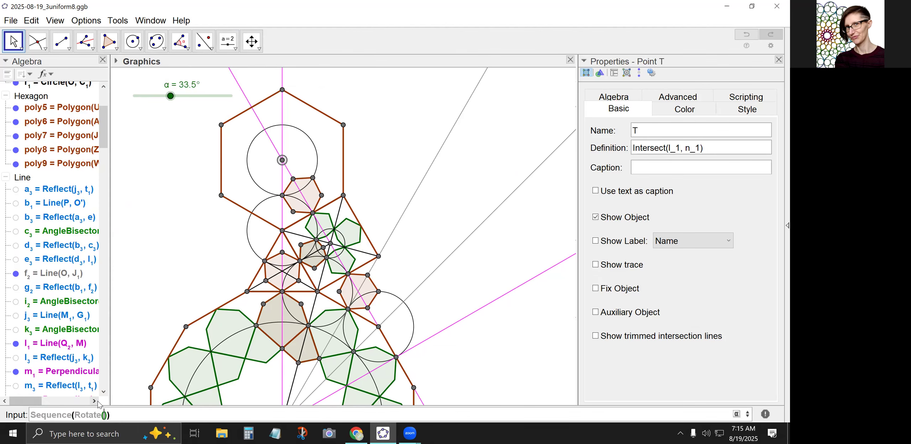
type("{poly9}")
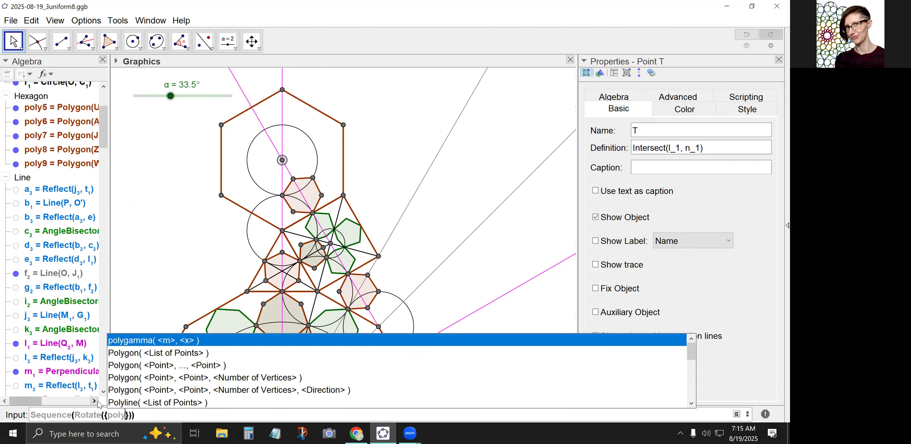
type(",pi*i/")
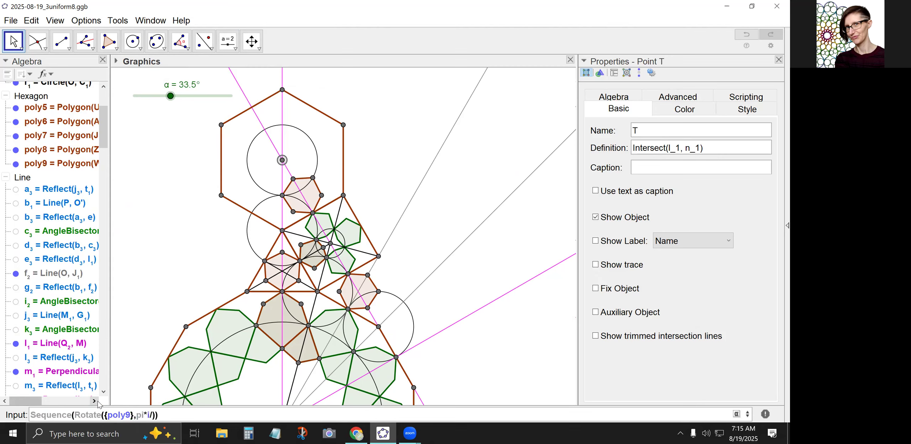
type("3,T),i,0,5")
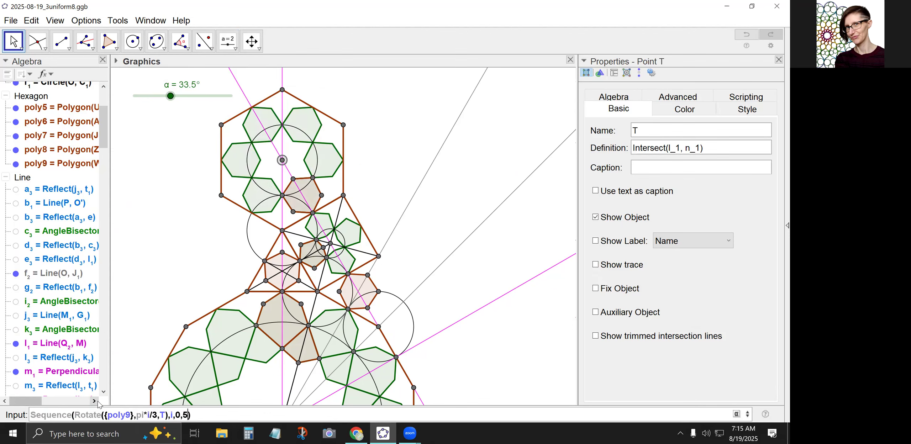
key("Return")
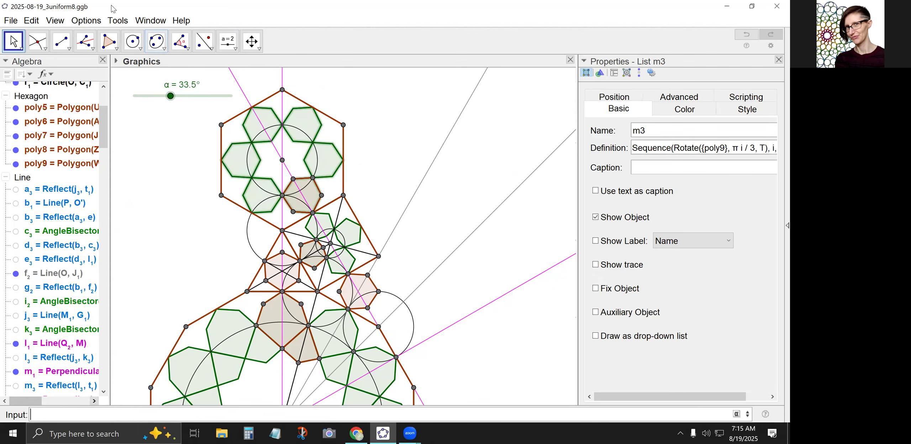
left_click(166, 235)
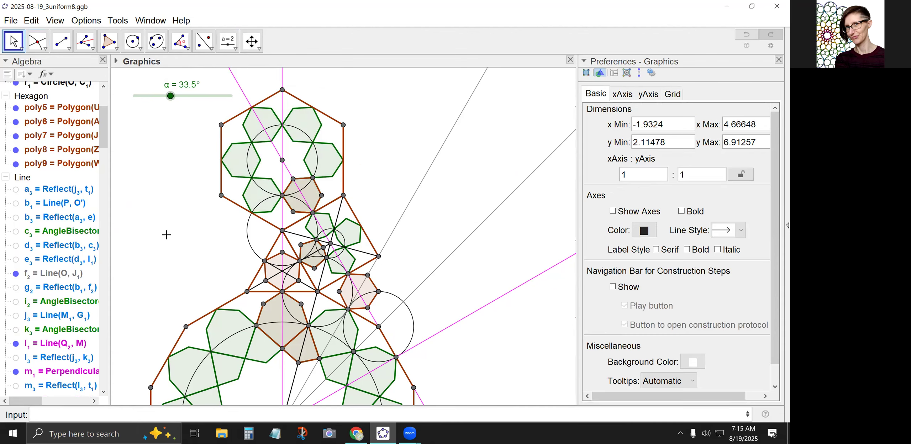
scroll(180, 247, "down", 3)
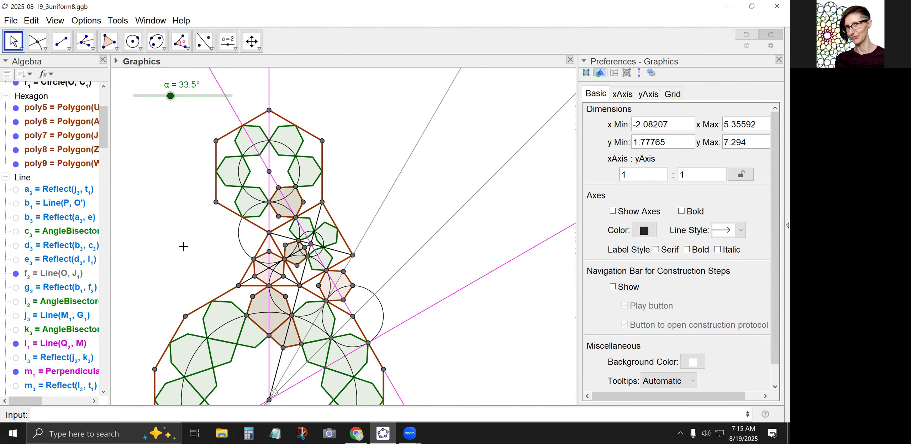
left_click_drag(159, 242, 205, 187)
scroll(200, 186, "down", 2)
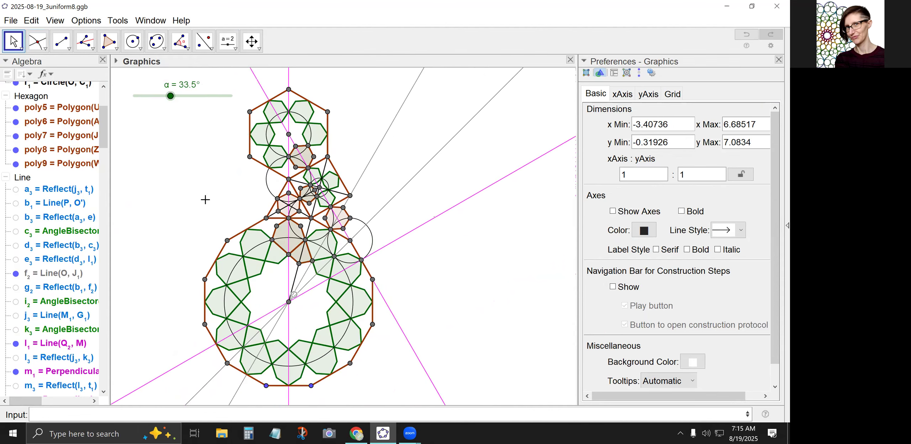
scroll(205, 199, "down", 1)
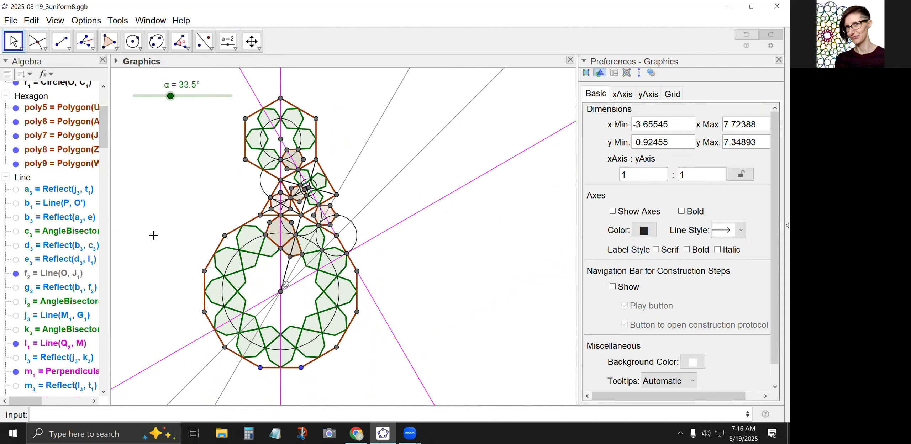
Hide the original polygons poly9, poly8, poly5 and q1, and collapse the Line, Point, Quadrilateral and Segment groups in the object list.
left_click(5, 177)
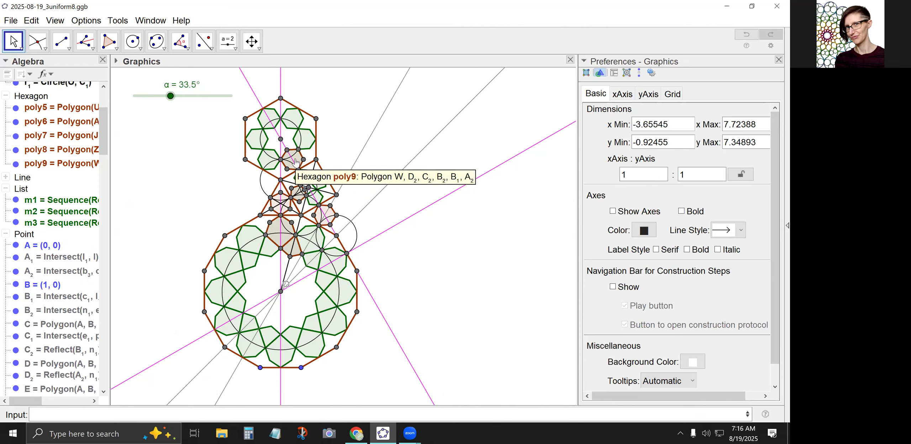
left_click(15, 163)
left_click(16, 150)
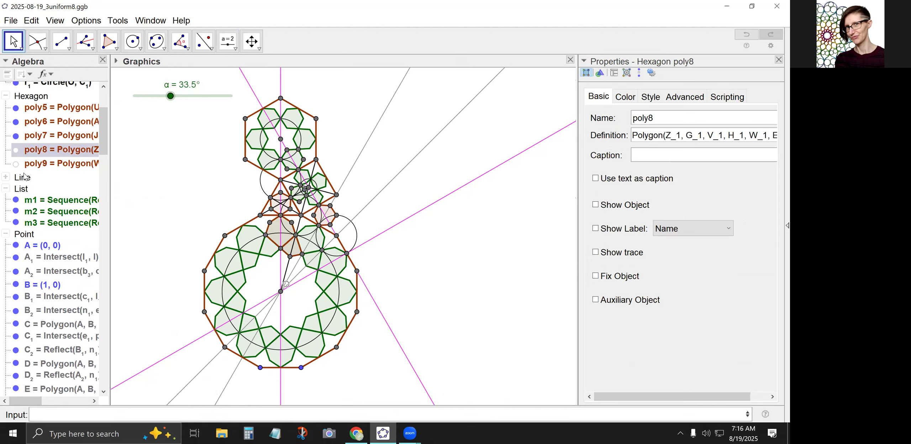
left_click(16, 108)
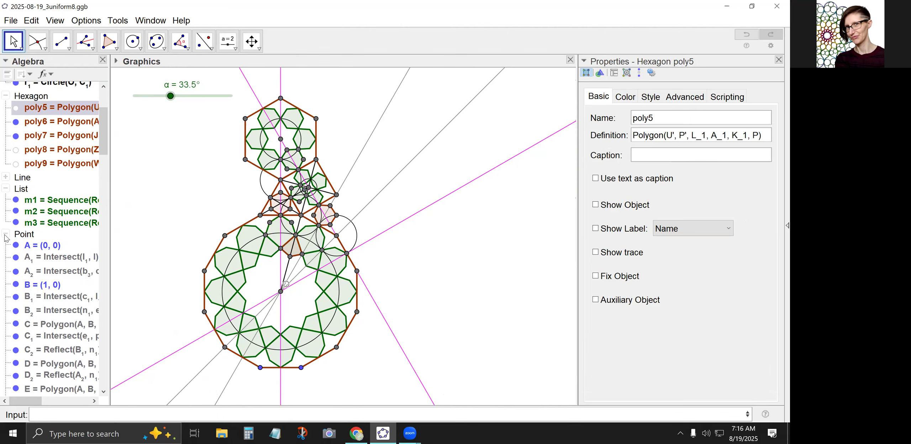
left_click(6, 235)
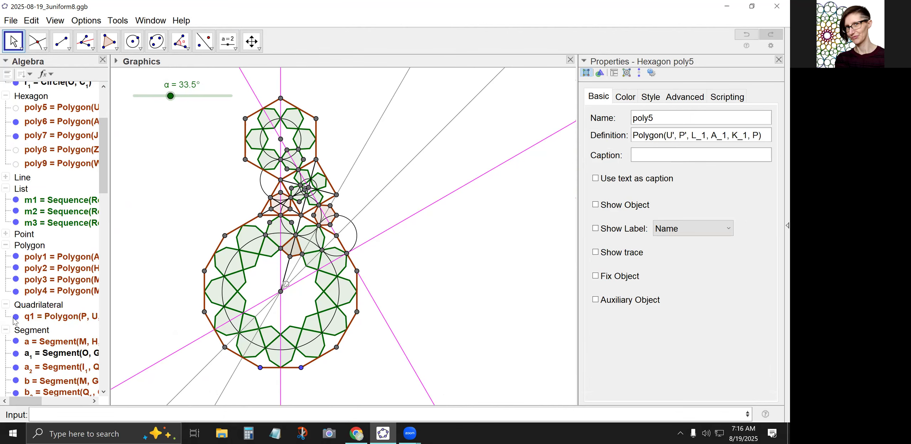
left_click(15, 317)
left_click(5, 305)
left_click(6, 316)
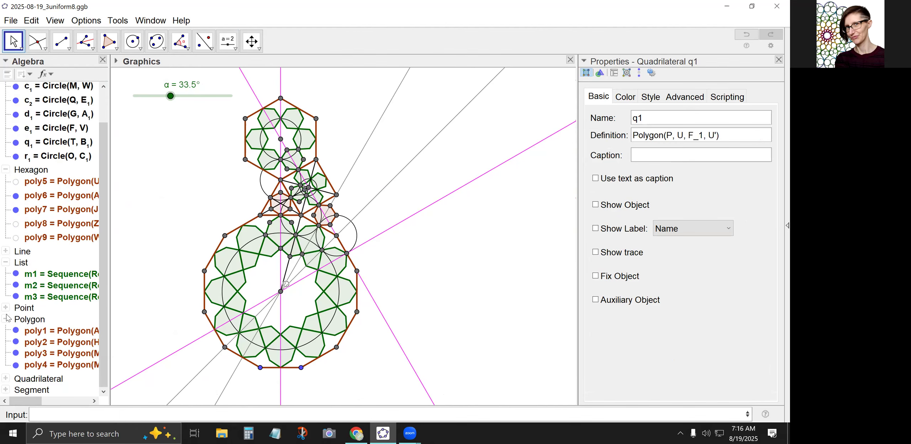
Hide all the construction circles at once and collapse the Conic group in the object list.
scroll(24, 147, "up", 3)
left_click(25, 111)
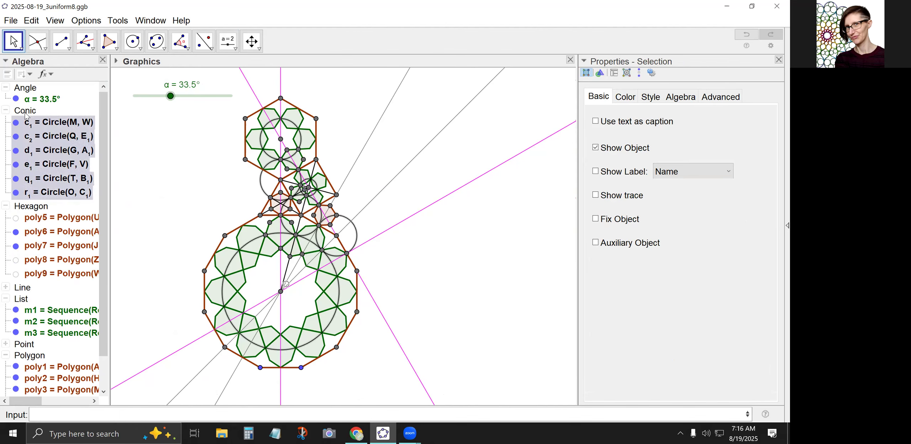
right_click(24, 113)
left_click(55, 164)
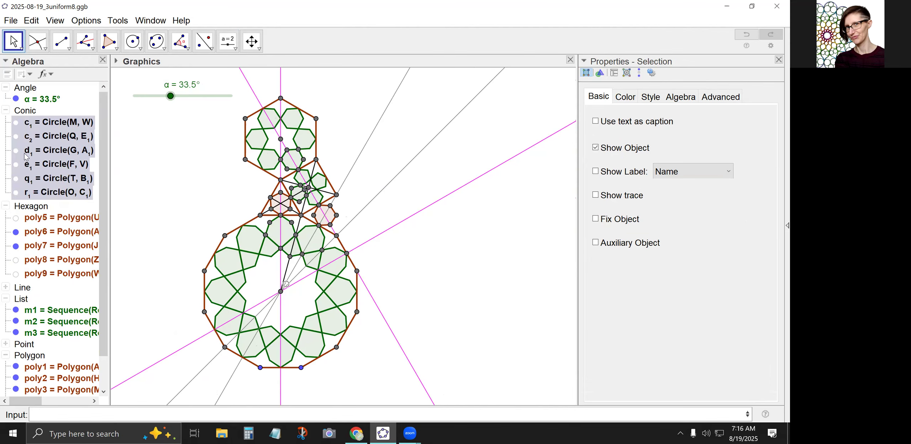
left_click(6, 111)
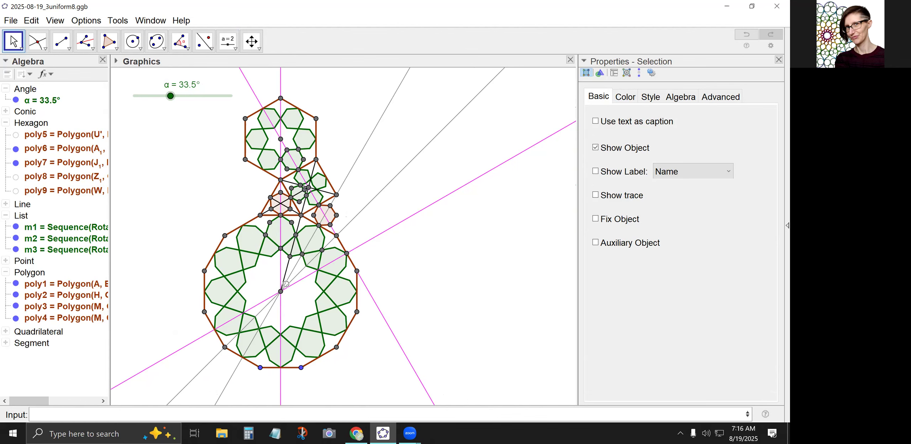
Switch to the browser to check the 3-uniform tiling reference image, and return to GeoGebra.
key("alt+Tab")
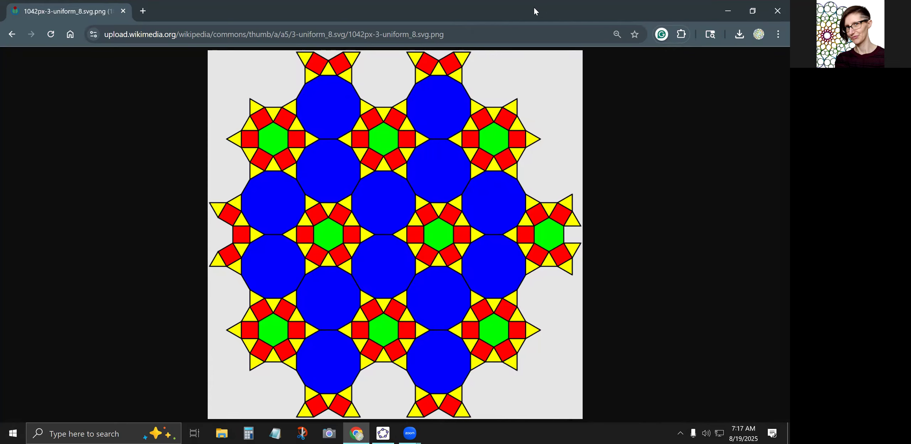
left_click_drag(533, 8, 0, 104)
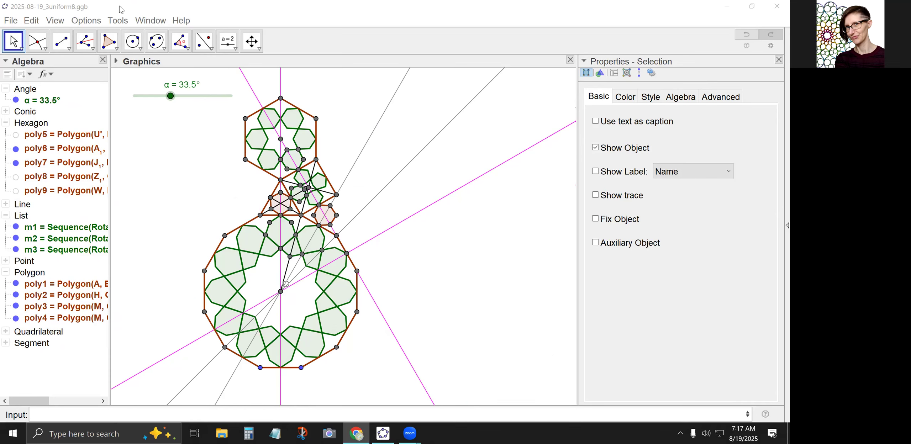
left_click(12, 34)
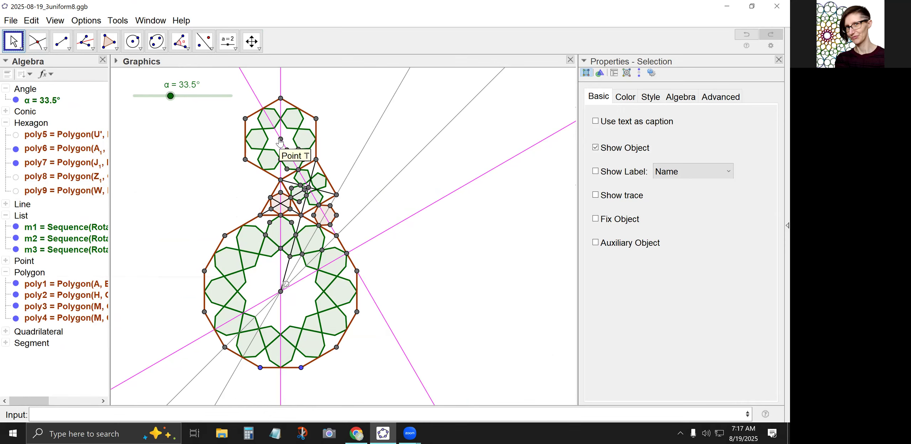
Hide all the points of the construction at once.
right_click(23, 265)
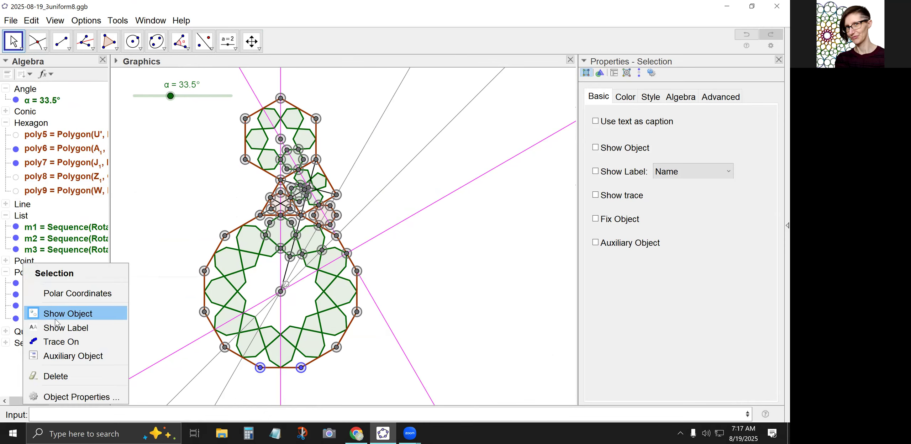
left_click(56, 314)
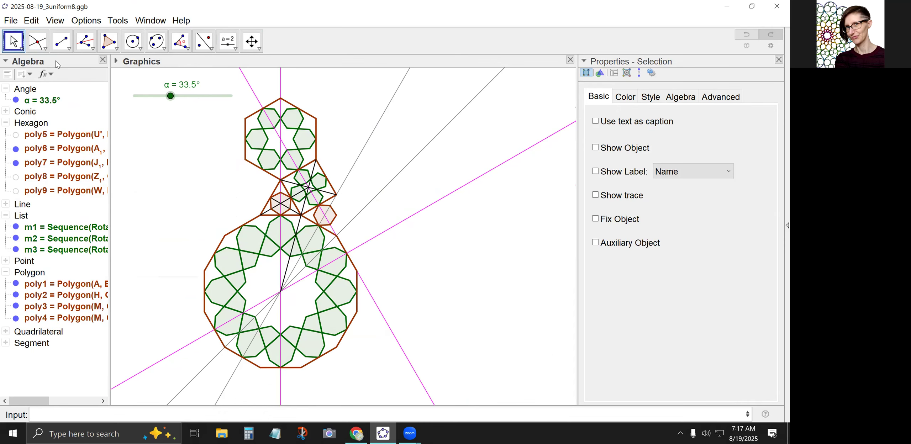
Hide the vertical segment and segment r_2 inside the small triangle, and segment n_3 running from G_1 to Q.
left_click(11, 42)
right_click(281, 189)
left_click(246, 211)
left_click(266, 210)
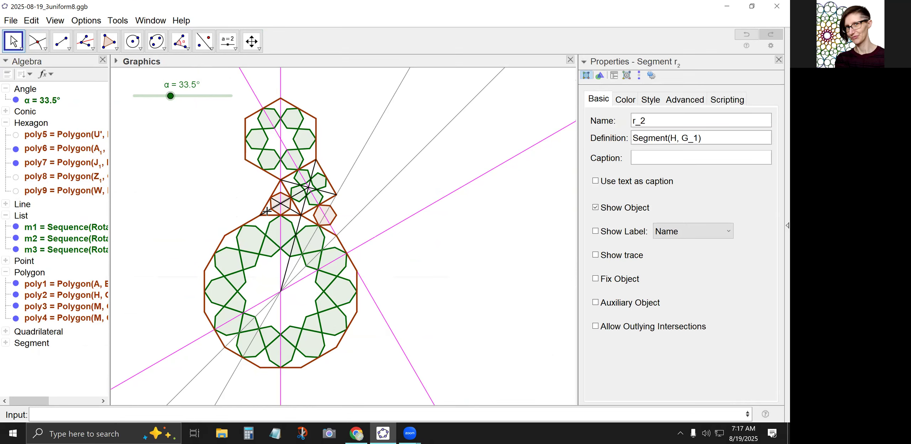
right_click(267, 210)
left_click(306, 237)
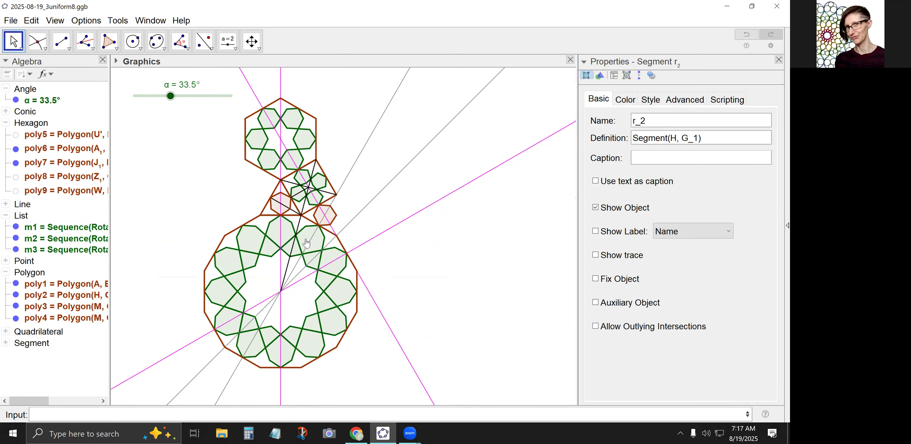
left_click(304, 193)
right_click(304, 193)
left_click(336, 216)
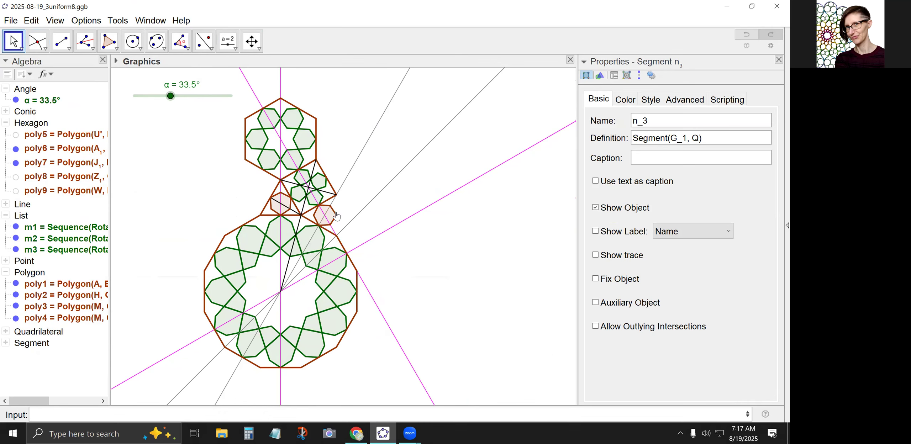
Hide both diagonals of the square, including t_1, and the remaining segment q_2 inside the small triangle.
left_click(290, 182)
right_click(290, 182)
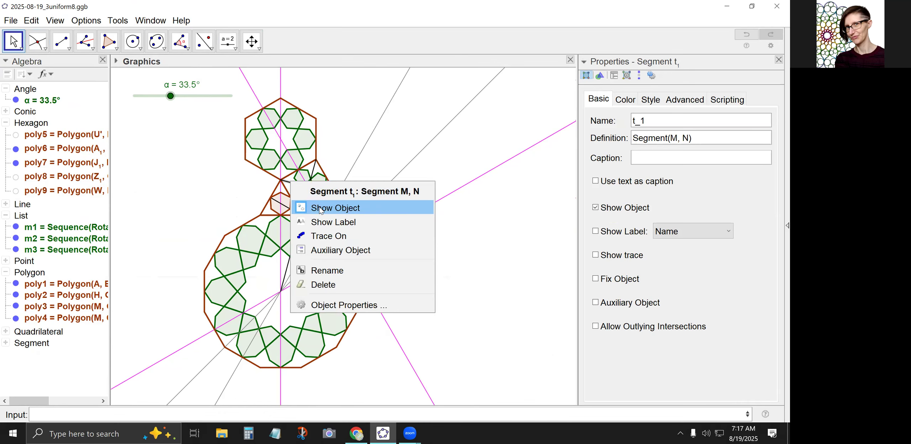
left_click(320, 211)
left_click(287, 206)
right_click(286, 205)
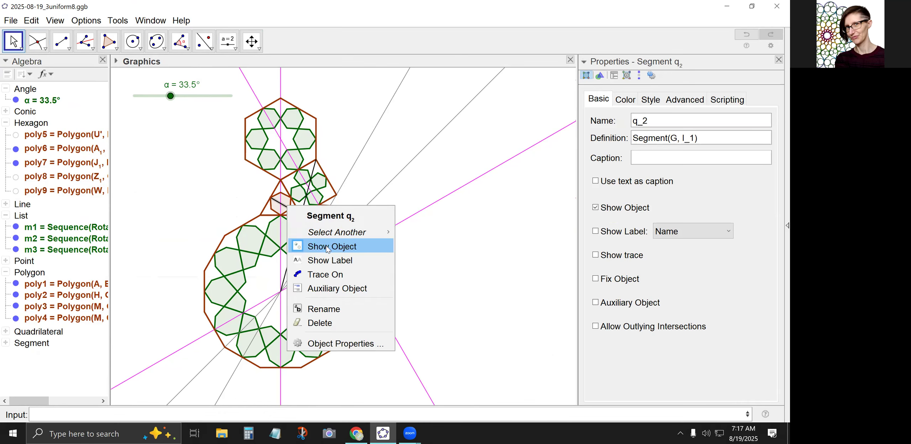
left_click(328, 246)
left_click(304, 208)
right_click(303, 208)
left_click(342, 234)
Hide segment a_1 from O to G and the two grey lines through the dodecagon's centre, then clear the selection.
left_click(292, 250)
right_click(292, 250)
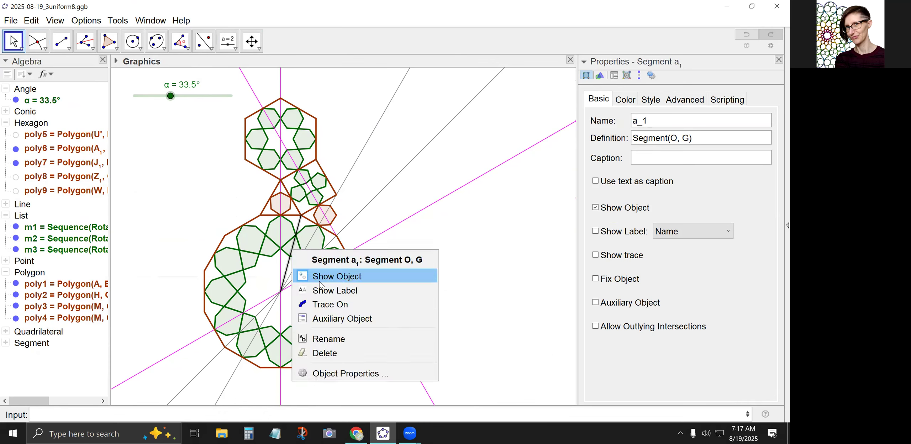
left_click(328, 281)
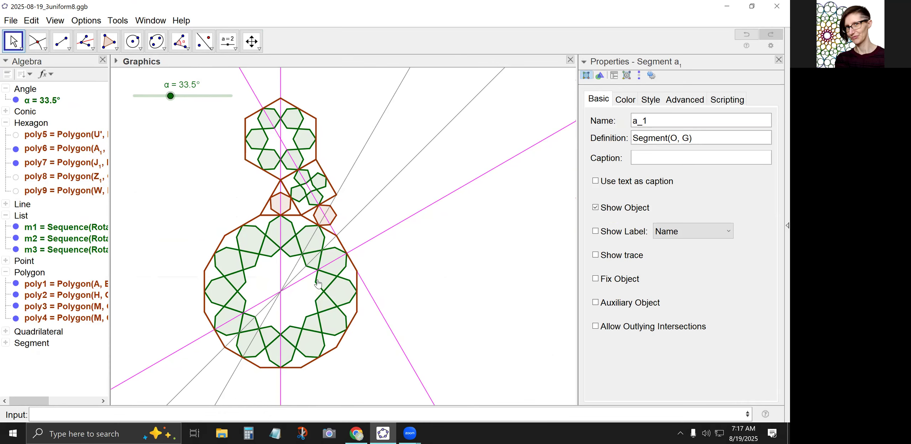
left_click(349, 175)
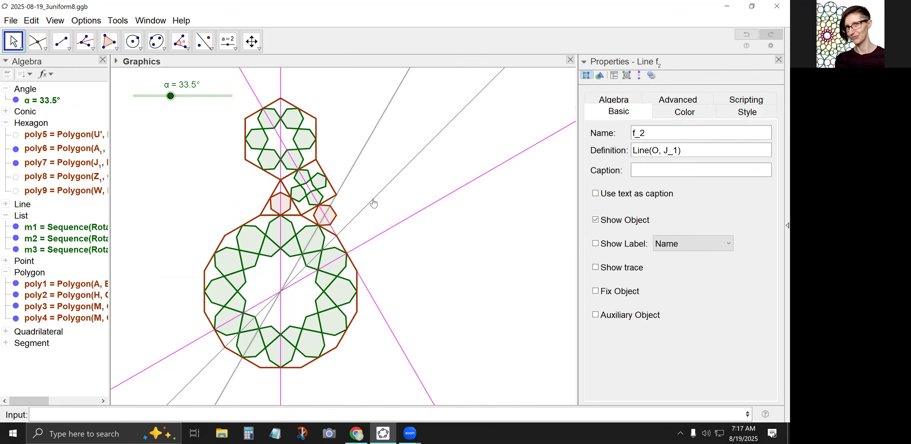
right_click(373, 204)
left_click(400, 271)
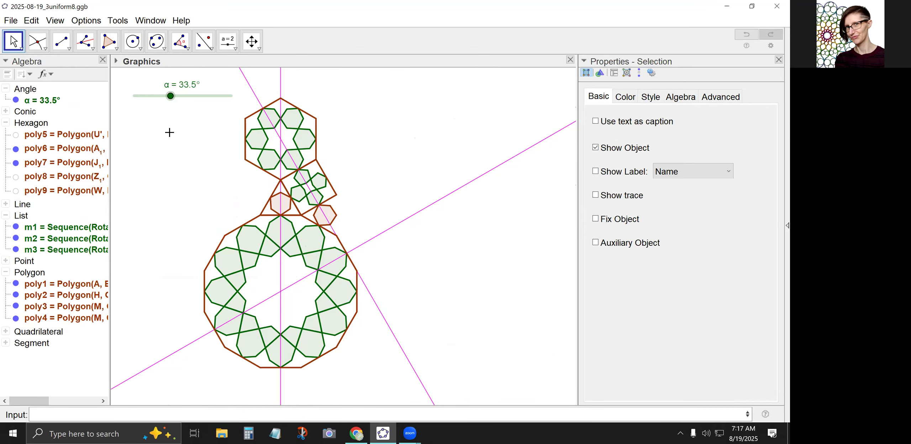
left_click(303, 283)
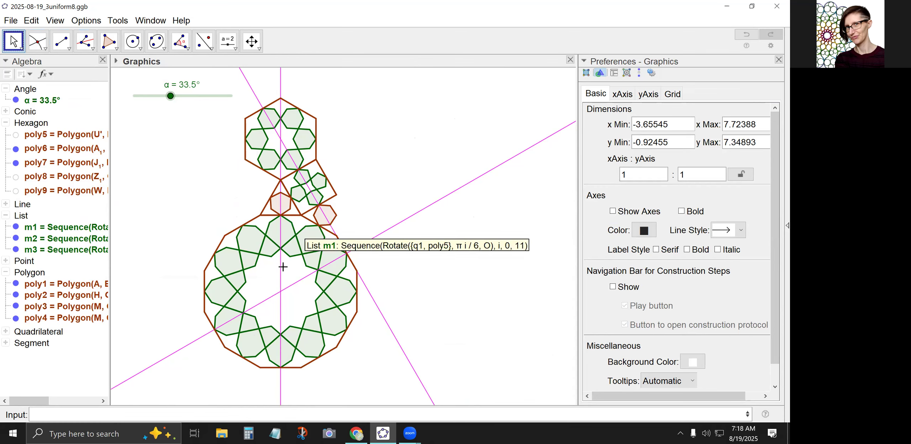
Rotate the pattern pieces around T with Sequence(Rotate({m1,m2,poly6,poly7},pi*i/3,T),i,0,5).
left_click(172, 412)
type("Sequence(Rotate(")
key("Return")
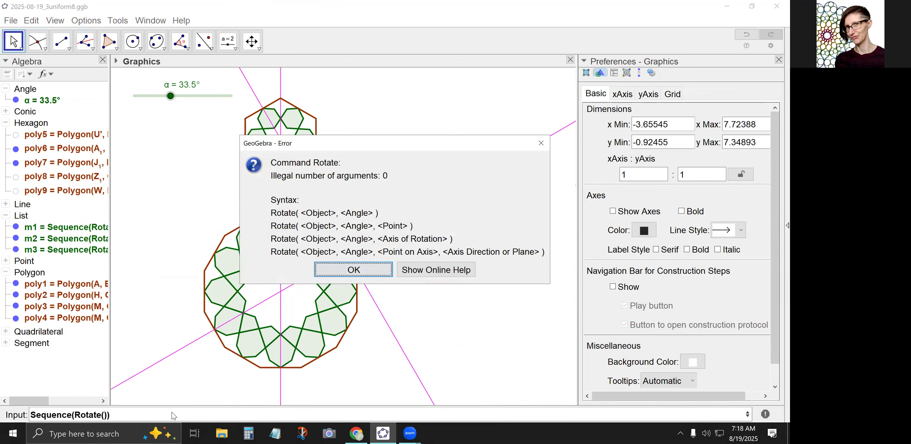
left_click(541, 143)
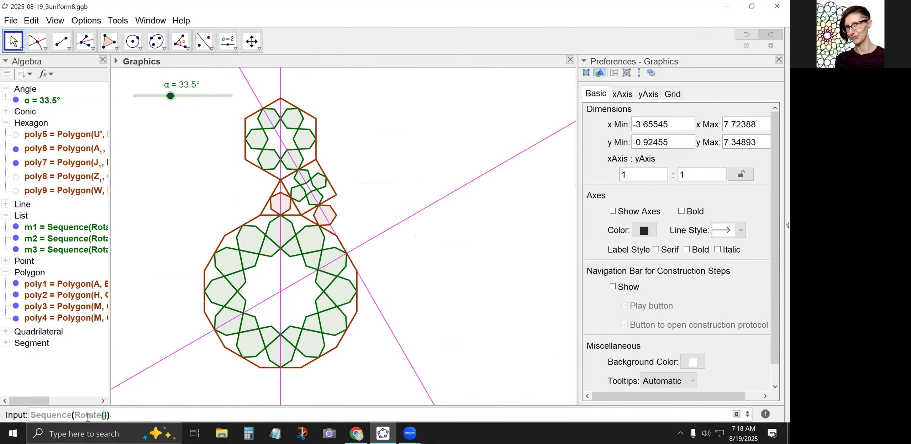
type("{m1,m2,")
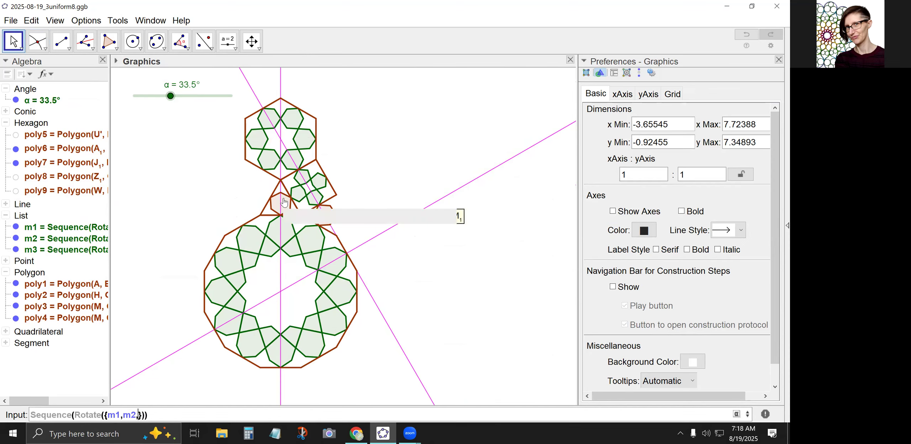
type("poly6,poly7},pi")
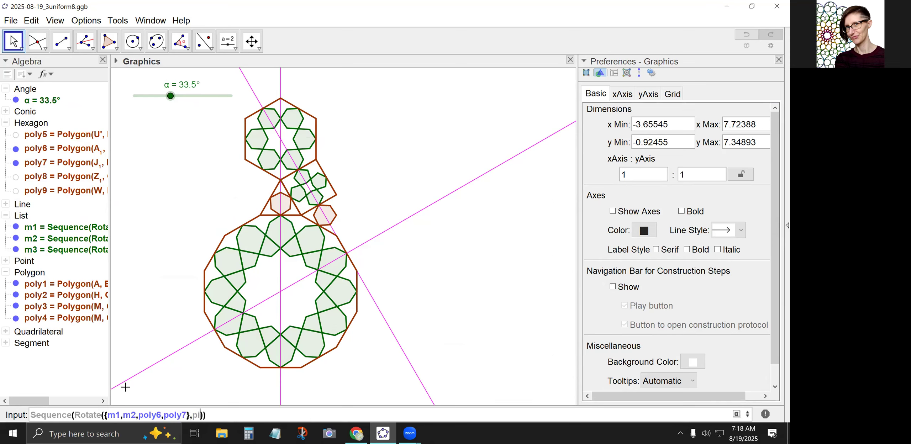
type("*i/3,T),i,0,5")
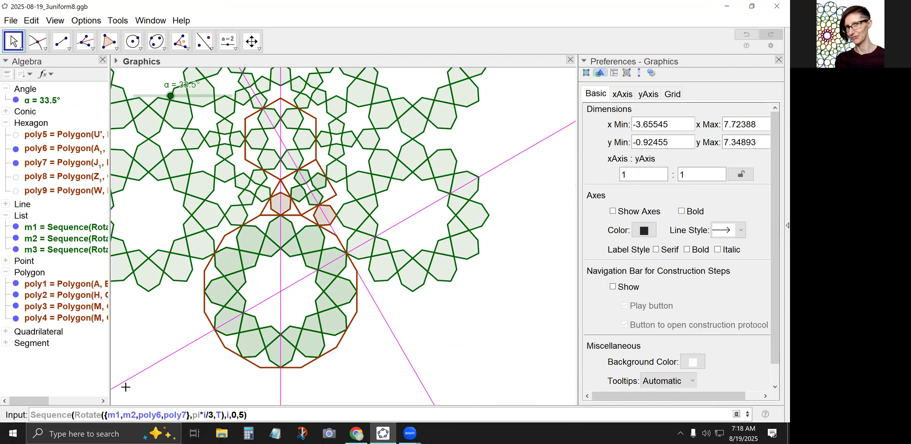
key("Return")
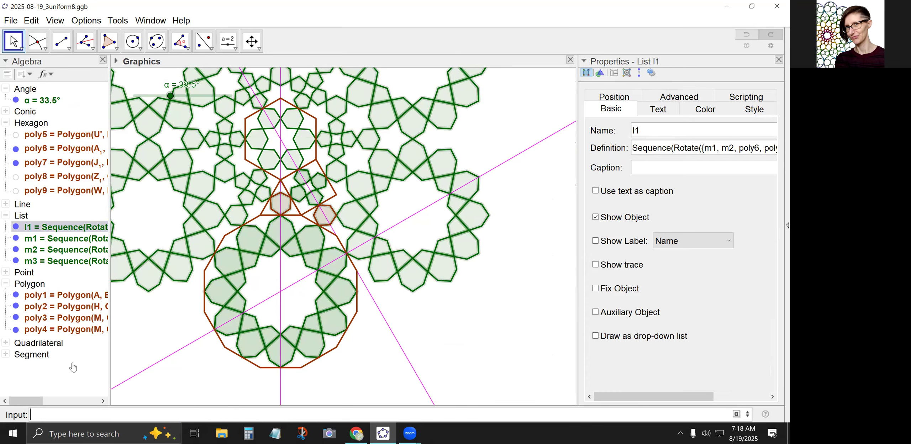
Hide the original list m1 underneath the rotated pattern while leaving m2 shown.
left_click(179, 322)
scroll(186, 324, "down", 3)
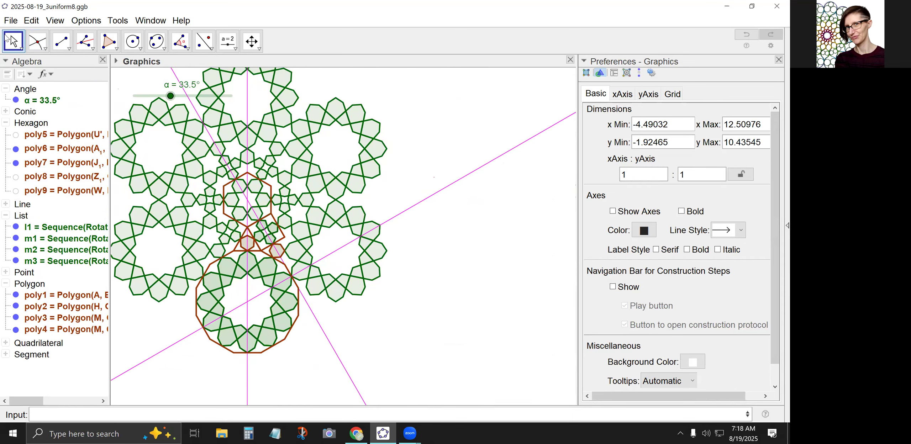
left_click_drag(172, 154, 240, 180)
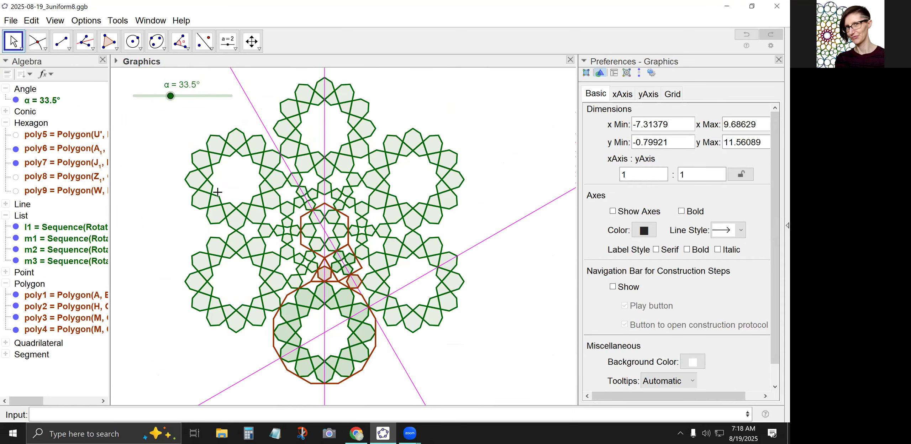
left_click(16, 239)
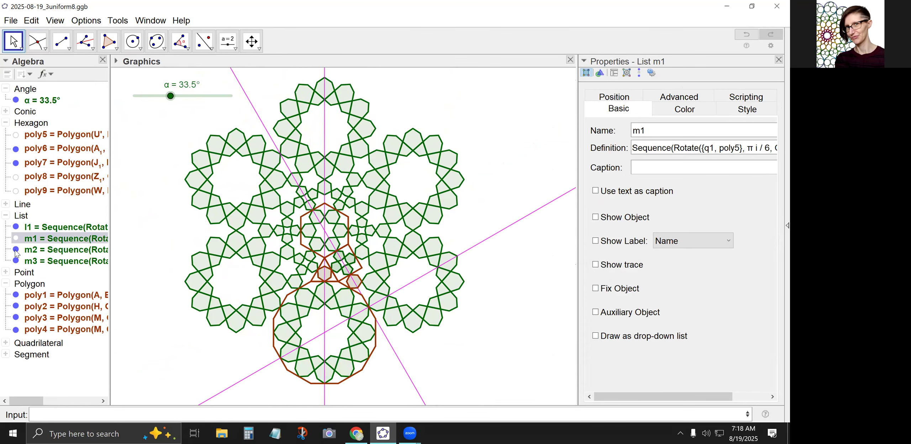
left_click(17, 250)
left_click(16, 250)
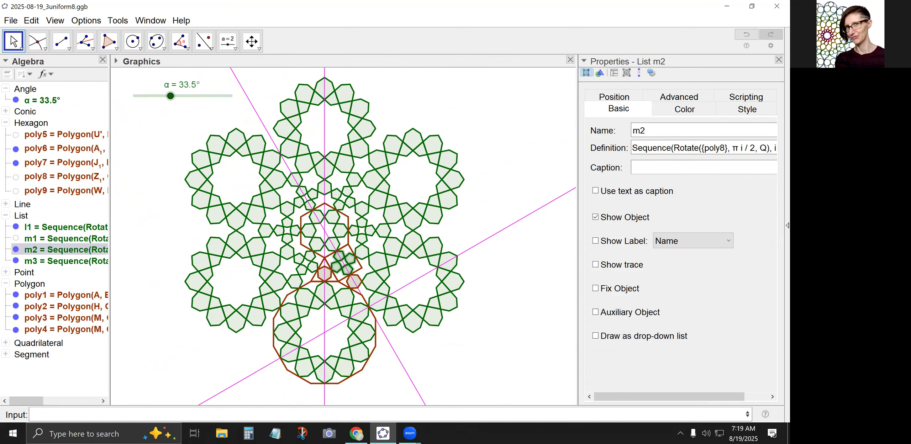
Reflect hexagons poly6 and poly7 about the gently sloping magenta line through the dodecagon's centre.
left_click(204, 41)
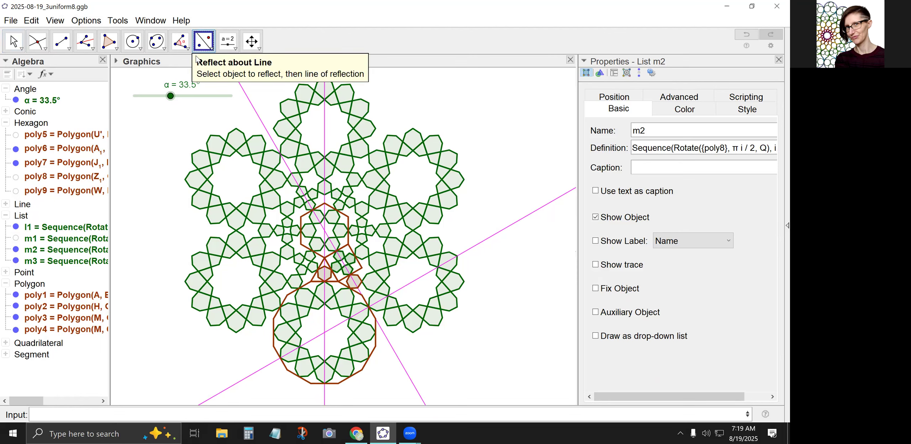
left_click(325, 274)
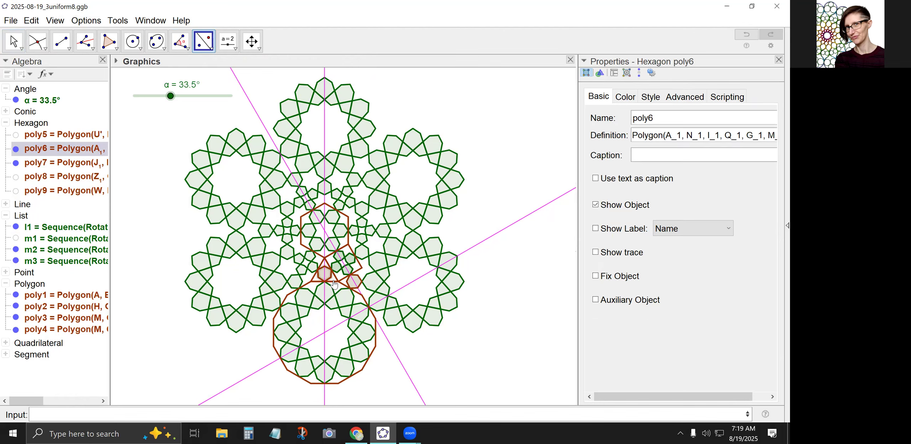
left_click(340, 320)
left_click(351, 285)
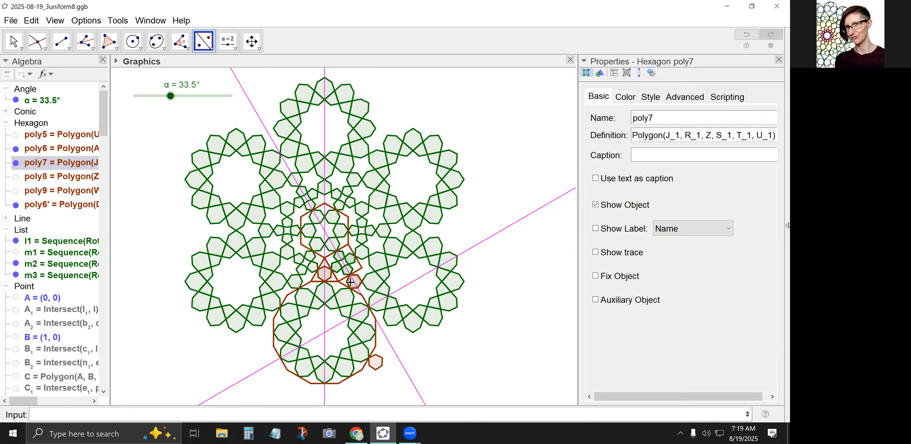
left_click(335, 326)
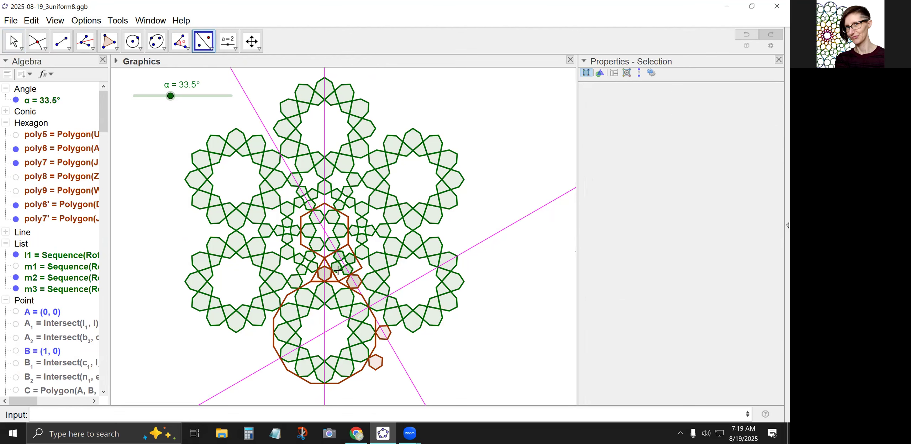
Reflect list m2 about the same sloping magenta line, hiding list l1 while selecting it and showing l1 again.
left_click(351, 261)
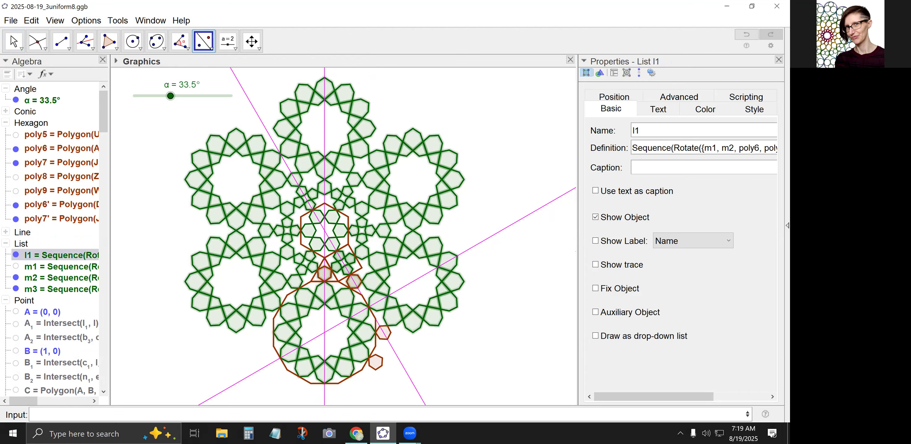
left_click(13, 42)
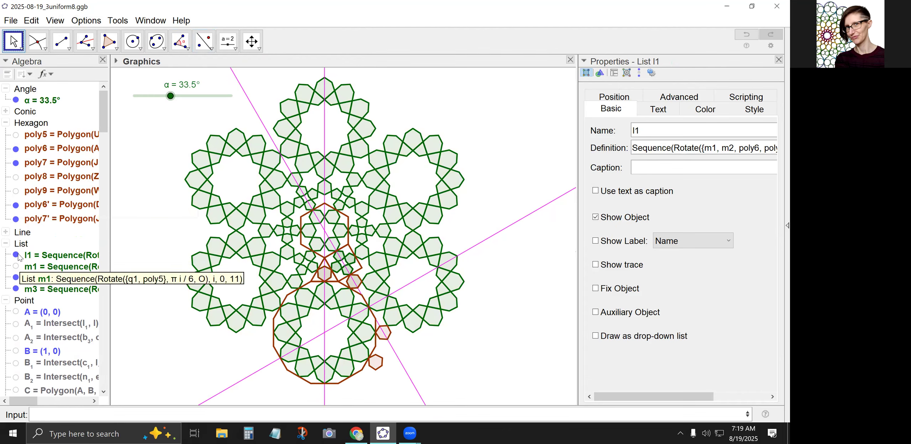
left_click(16, 254)
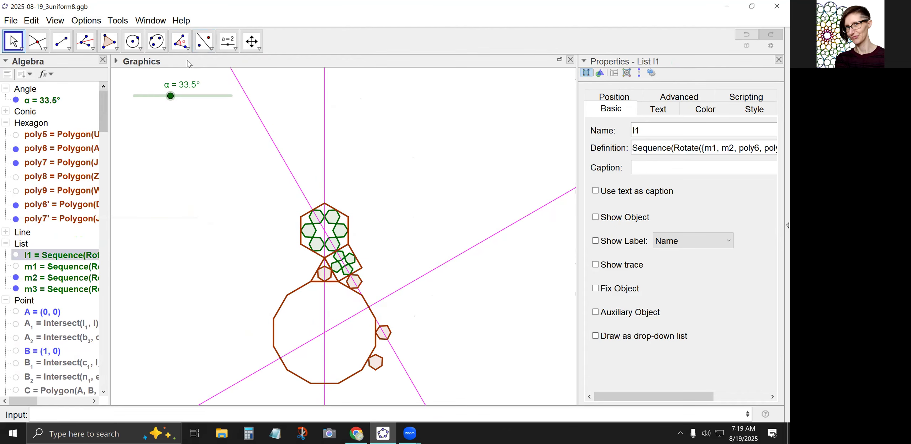
left_click(204, 41)
left_click(350, 262)
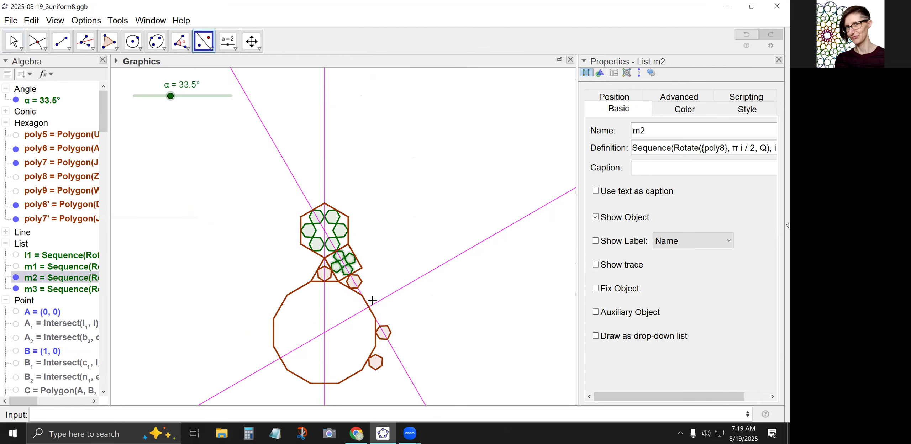
left_click(372, 303)
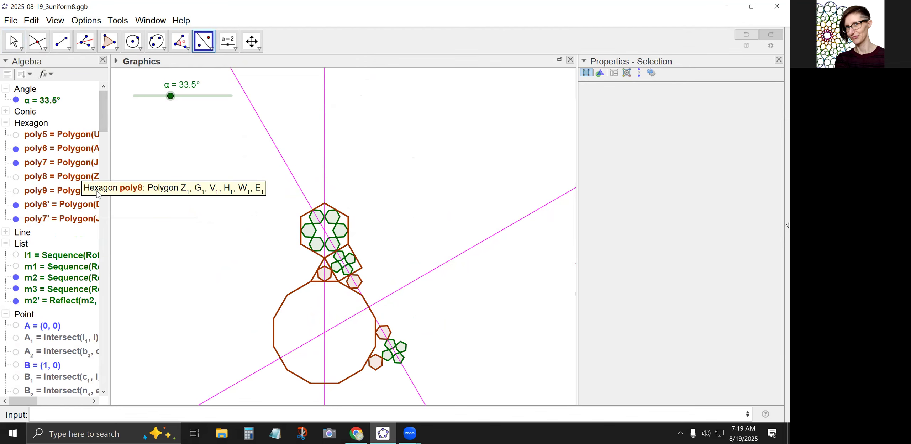
left_click(16, 255)
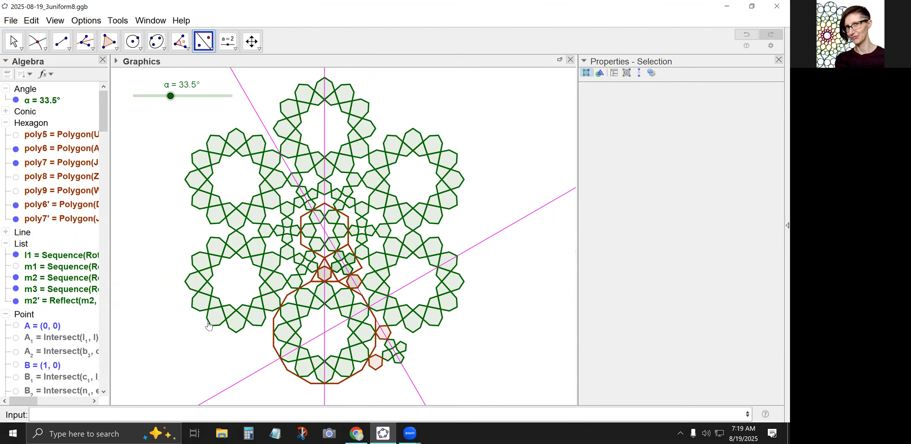
Reflect the mirrored hexagon poly6' about the steep magenta line through the upper hexagon and the square.
left_click(377, 364)
left_click(405, 375)
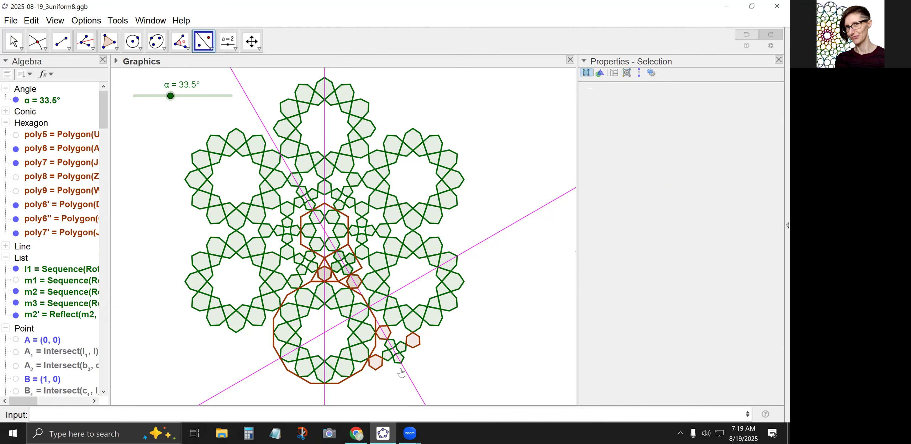
Extend the rotated Sequence defining list l1 to include m2', poly6', poly6'' and poly7'.
left_click(13, 43)
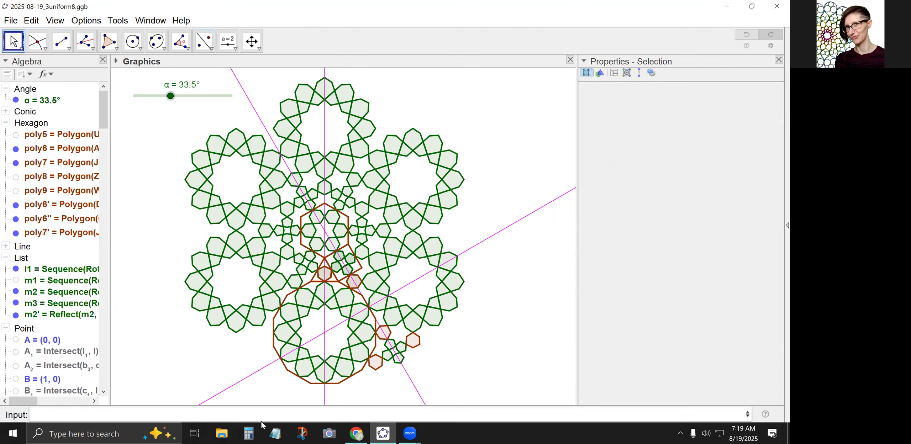
left_click(53, 270)
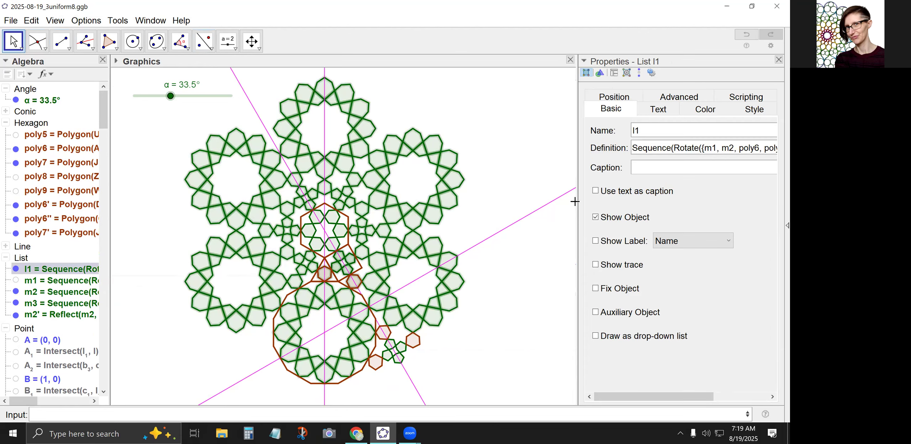
left_click_drag(577, 202, 482, 203)
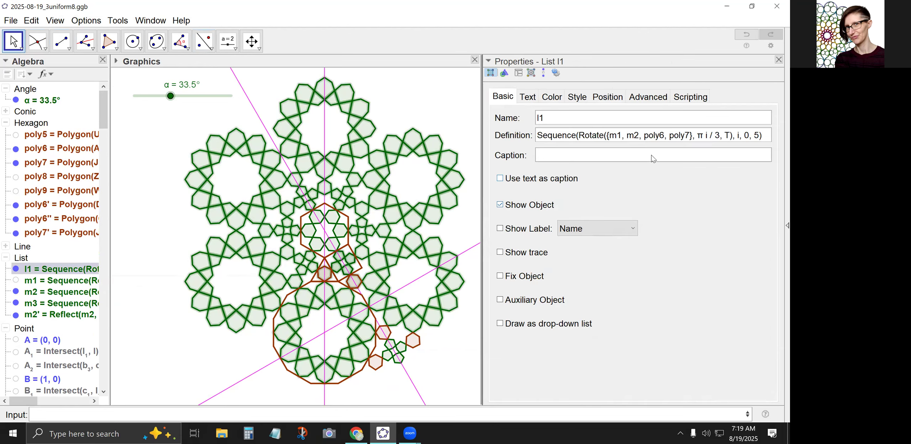
left_click(668, 137)
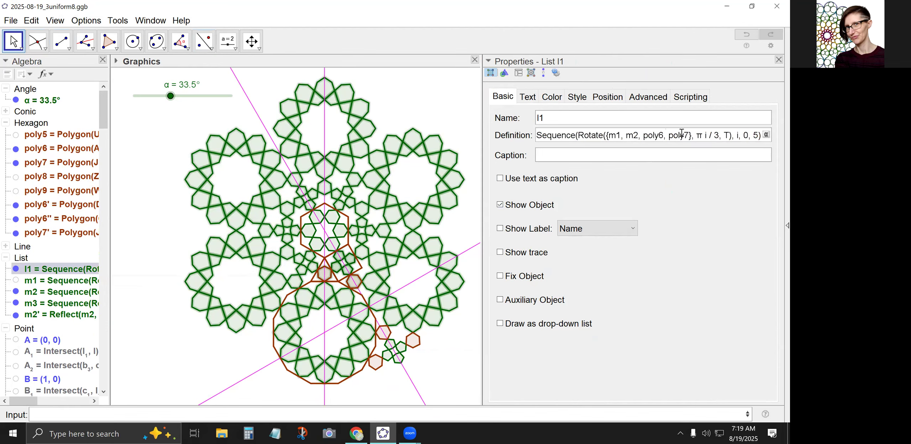
type("poly6',")
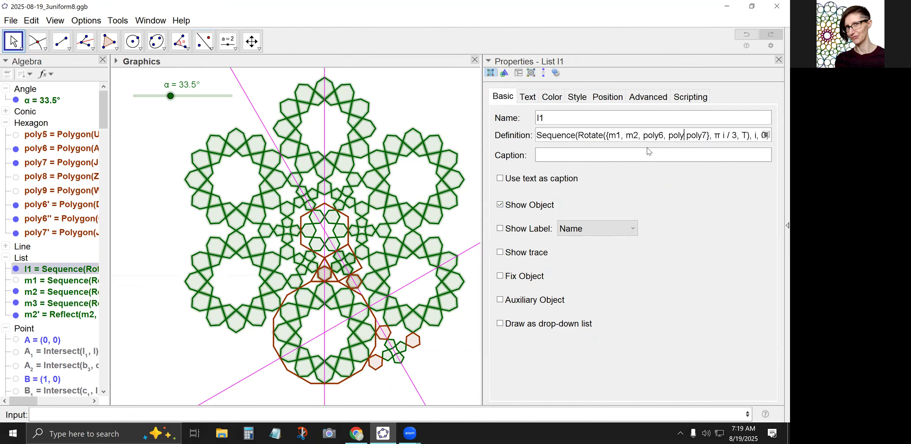
type("poly6'', poly7")
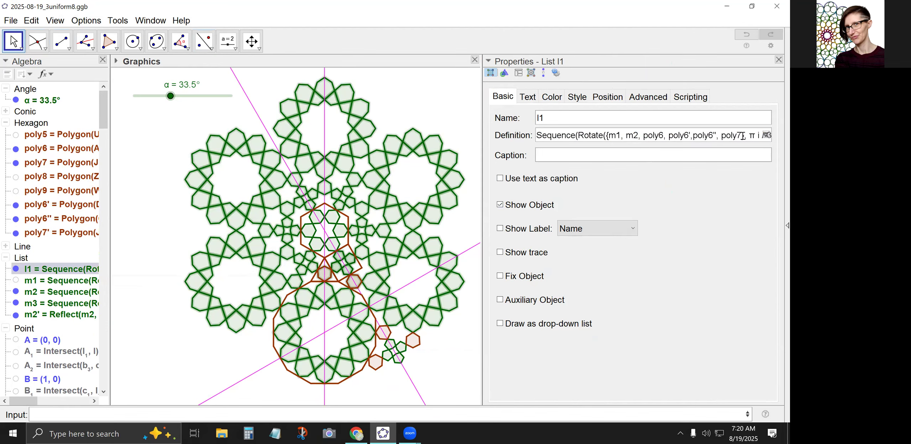
type(",poly7'},")
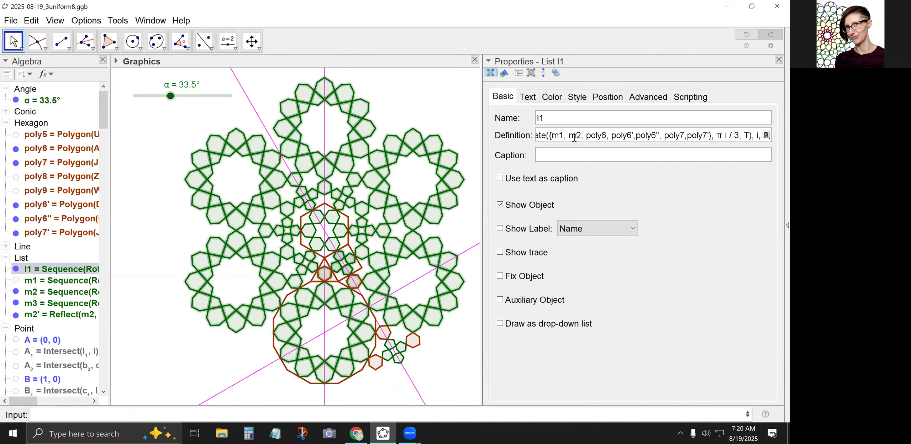
type("m2',")
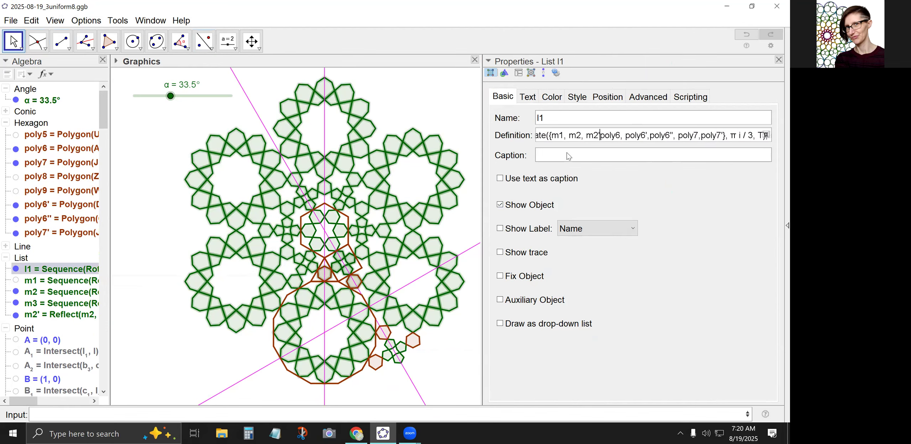
key("Return")
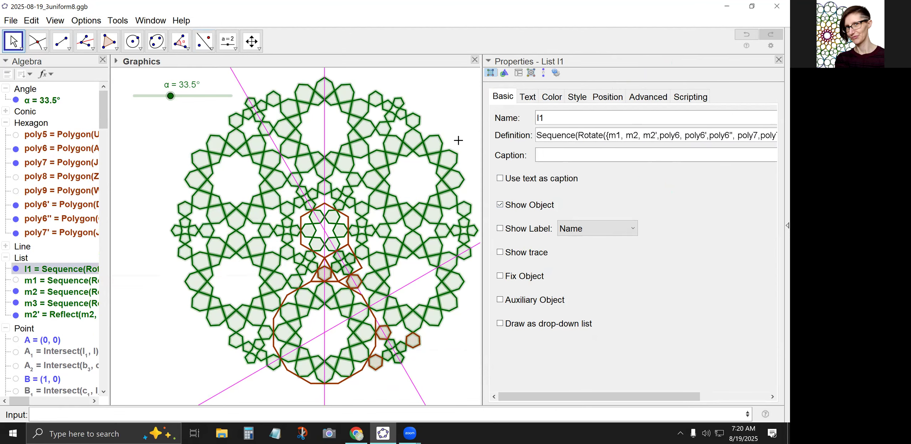
left_click(148, 173)
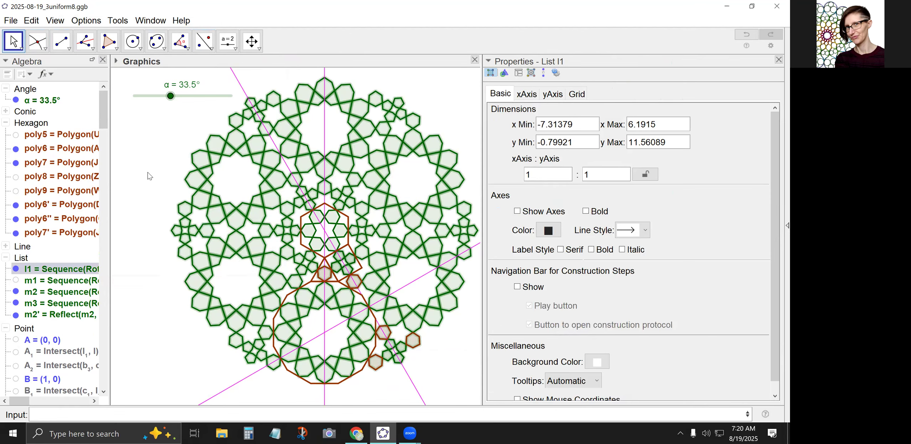
left_click_drag(480, 144, 512, 153)
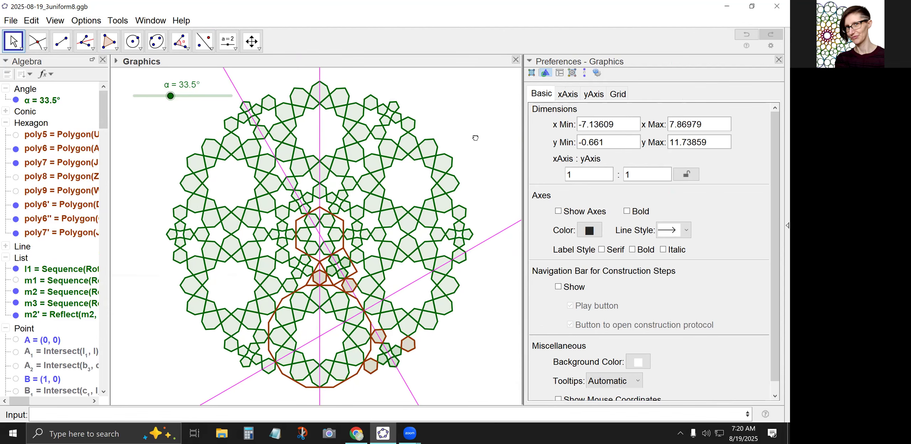
Hide all the hexagon objects and collapse the Hexagon category in the object list.
left_click(31, 123)
right_click(30, 123)
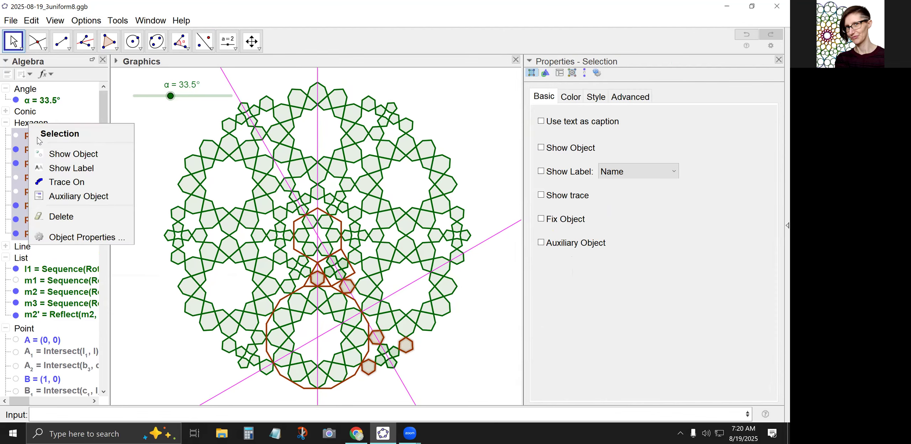
left_click(43, 151)
right_click(31, 122)
left_click(46, 148)
left_click(6, 123)
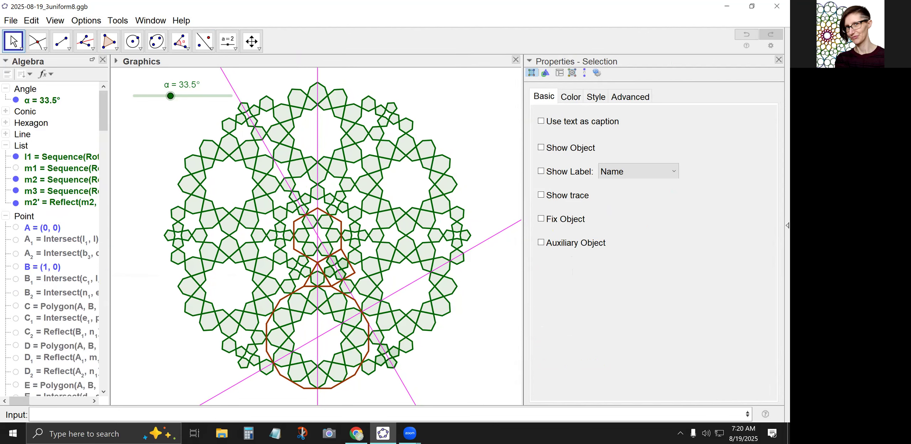
Hide the tiling polygons poly1 to poly4 and collapse the Point, Polygon and Segment categories.
left_click(7, 216)
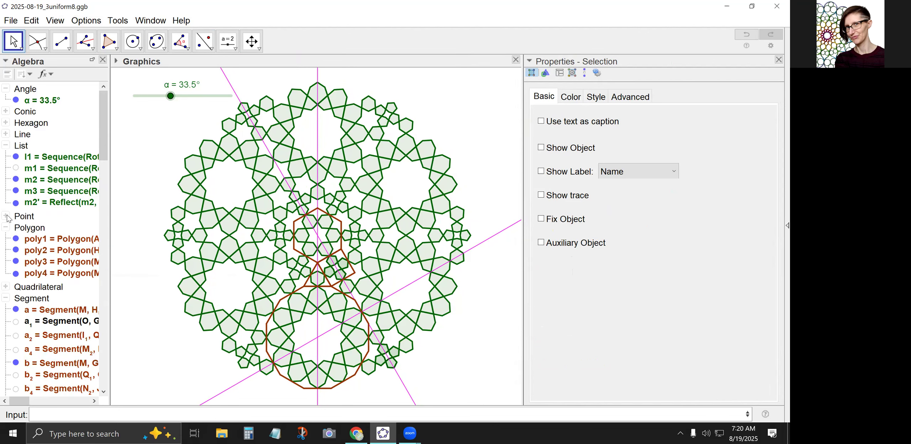
right_click(22, 231)
left_click(55, 263)
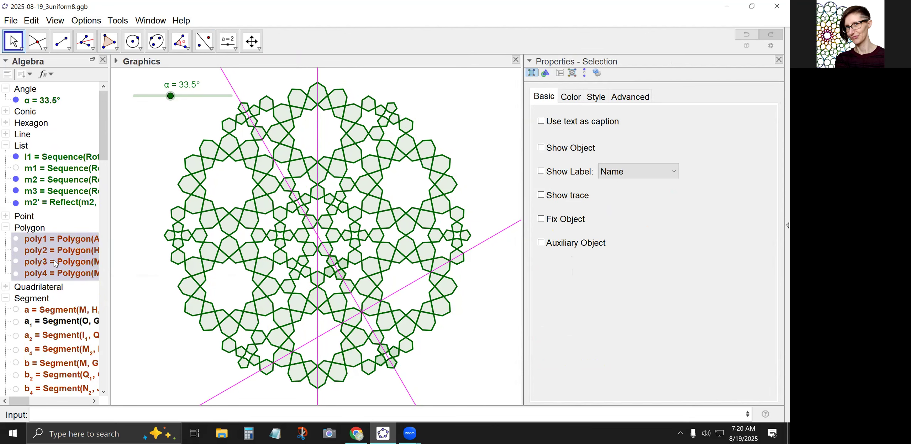
left_click(7, 227)
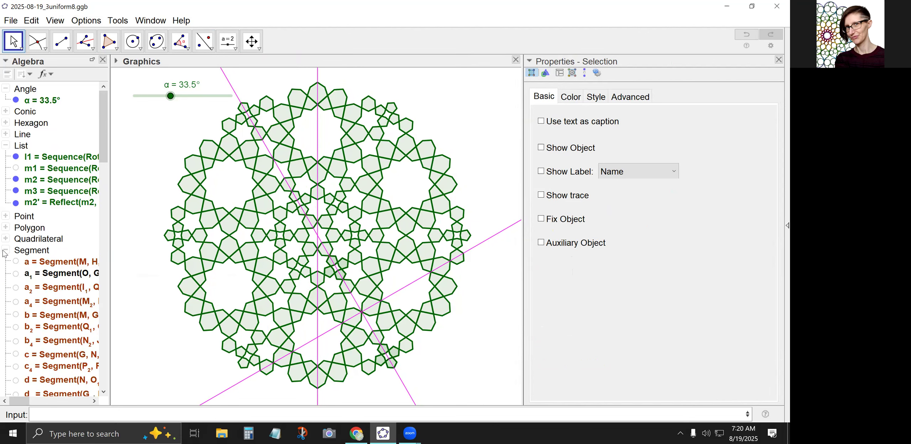
left_click(6, 250)
Hide the helper lists m2' and m2, leaving m3 shown.
left_click(15, 204)
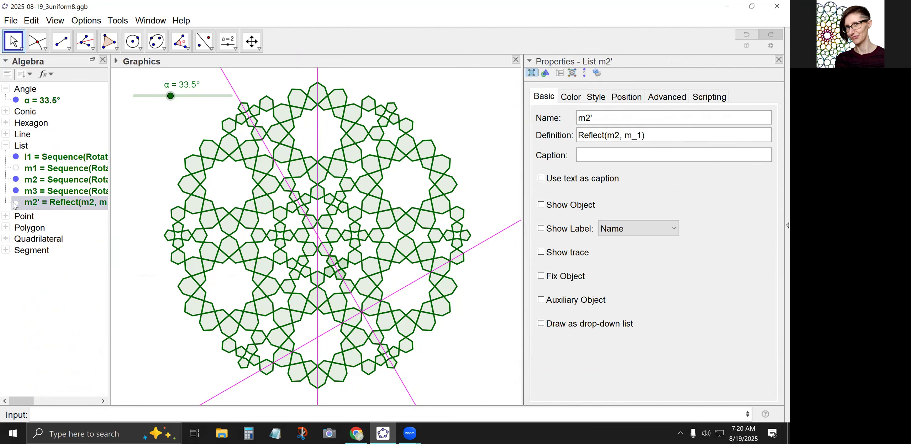
left_click(16, 179)
left_click(17, 191)
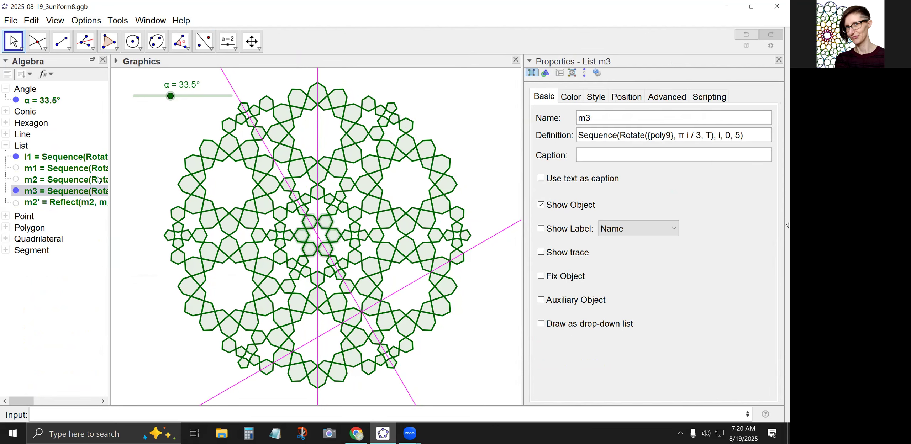
left_click(137, 157)
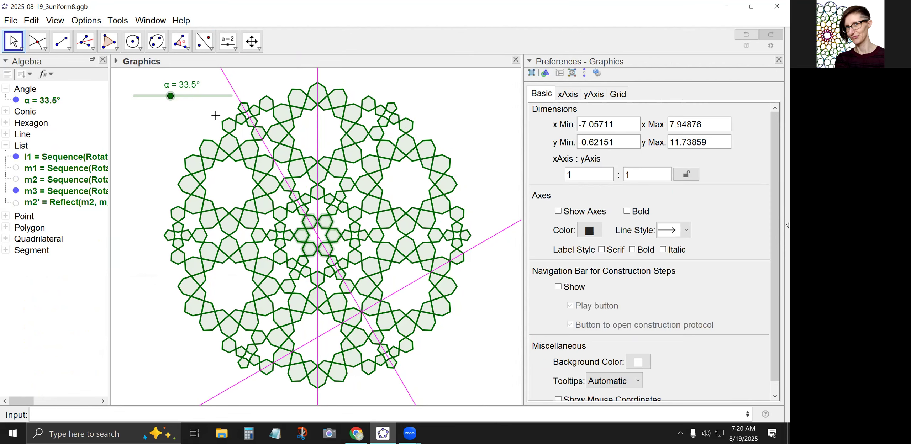
Hide the three magenta mirror lines crossing the pattern.
left_click(232, 96)
left_click(232, 93)
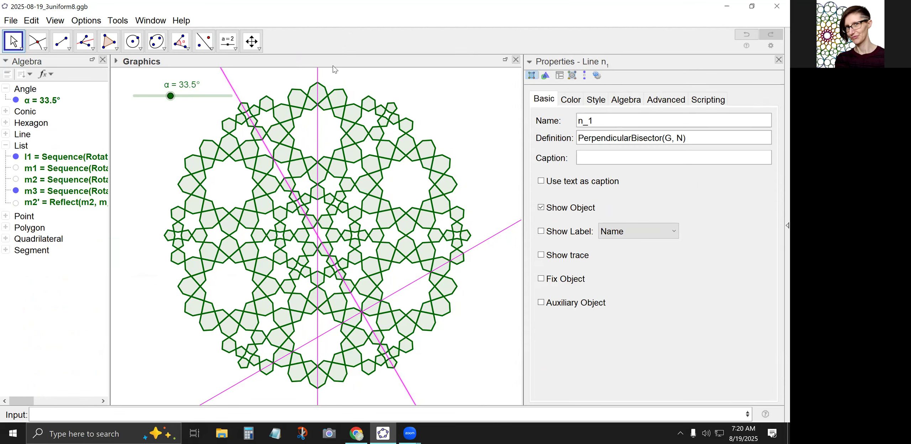
left_click(318, 80, "ctrl")
left_click(492, 239, "ctrl")
right_click(492, 238)
left_click(520, 306)
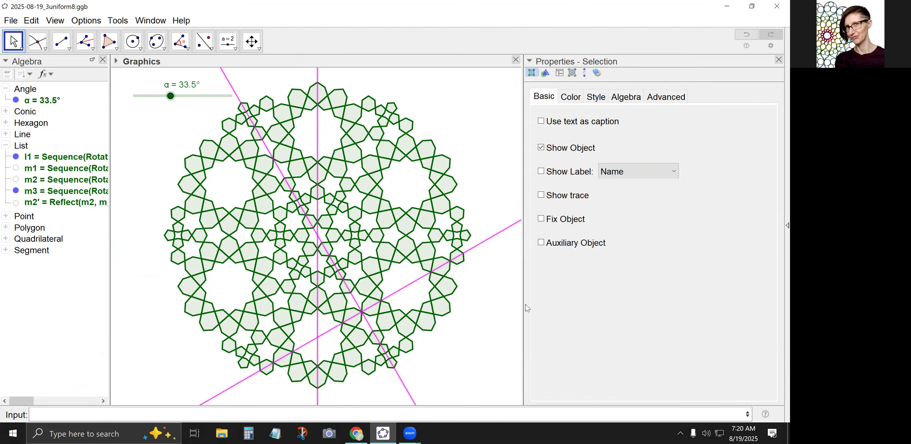
Save the construction file under its existing name.
right_click(174, 96)
left_click(11, 21)
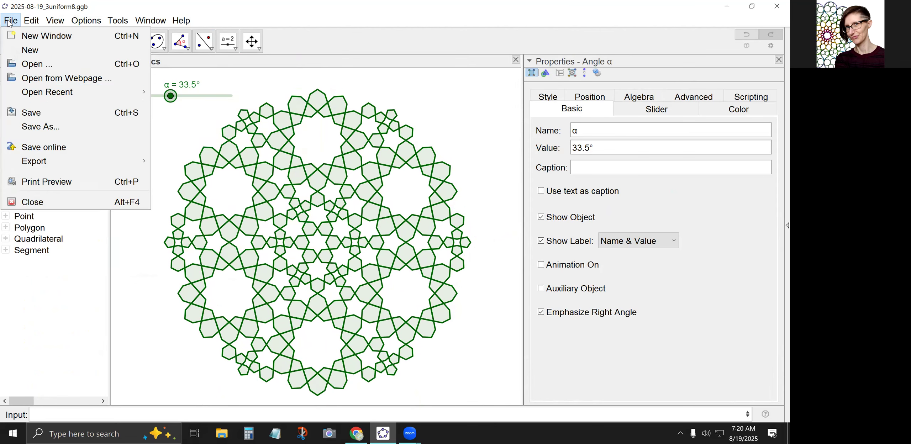
left_click(35, 114)
Run the animation of slider α to watch the pattern vary, and stop it.
right_click(183, 97)
left_click(218, 148)
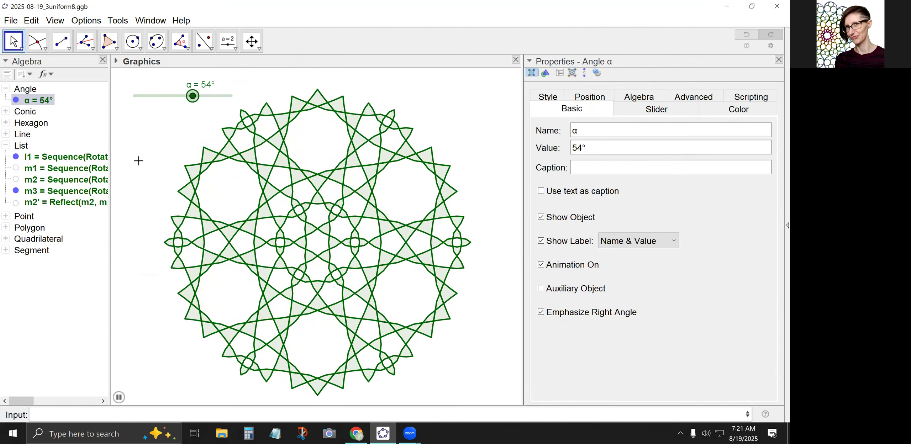
right_click(163, 96)
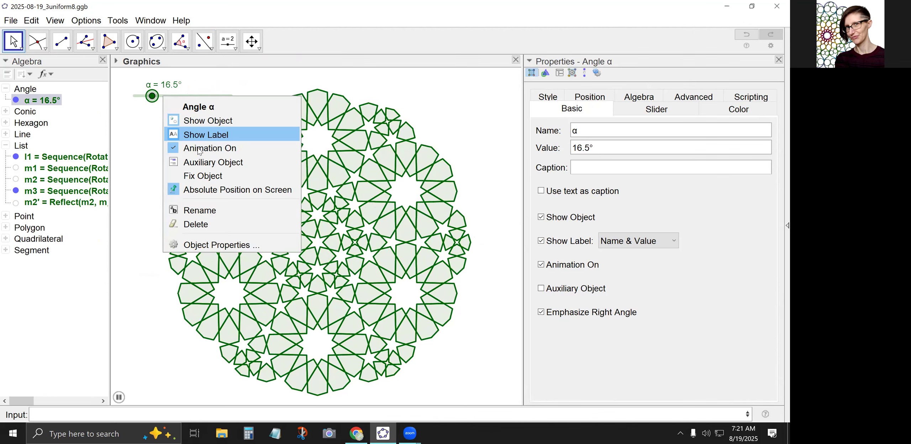
Set slider α to 30° and hide the slider.
left_click_drag(144, 96, 167, 100)
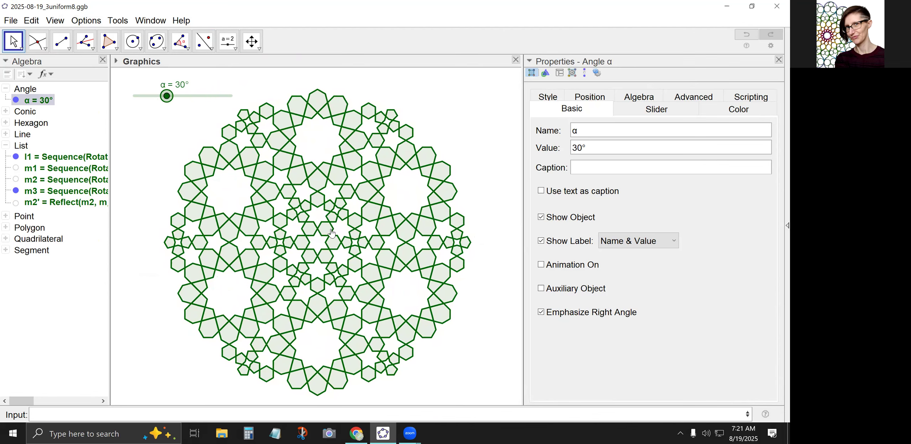
left_click(16, 100)
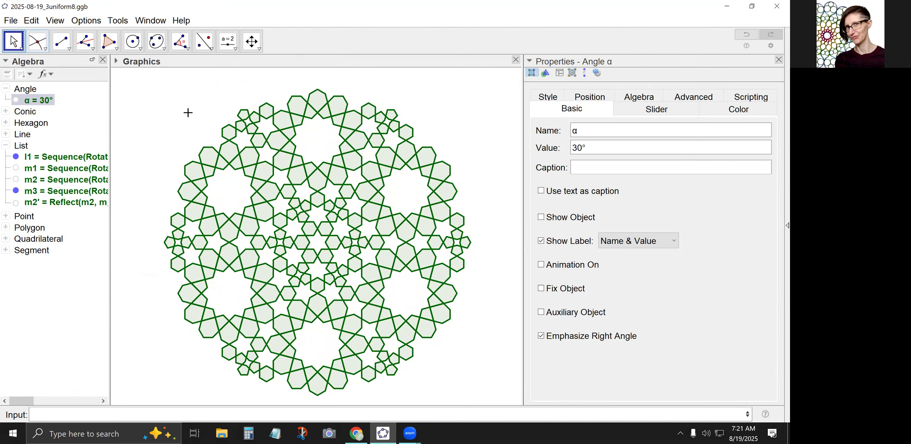
Recolour the visible pattern lists l1 and m3 black and set their fill opacity to 0.
left_click_drag(146, 79, 499, 399)
left_click(571, 98)
left_click(544, 193)
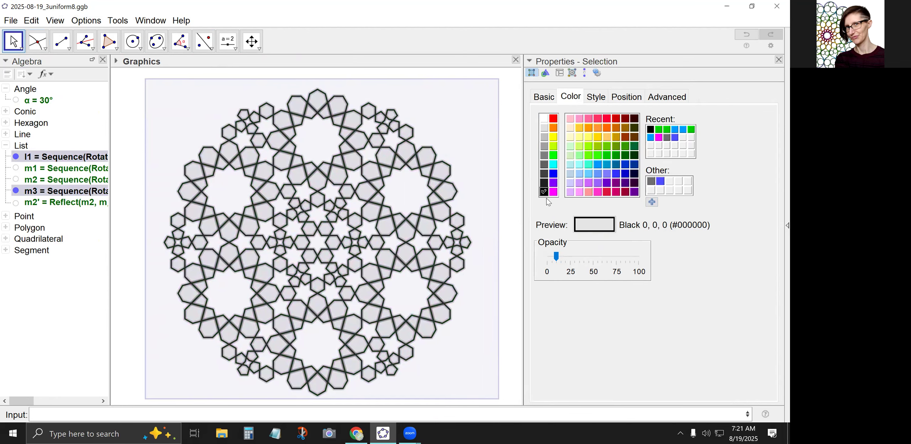
left_click_drag(557, 257, 529, 261)
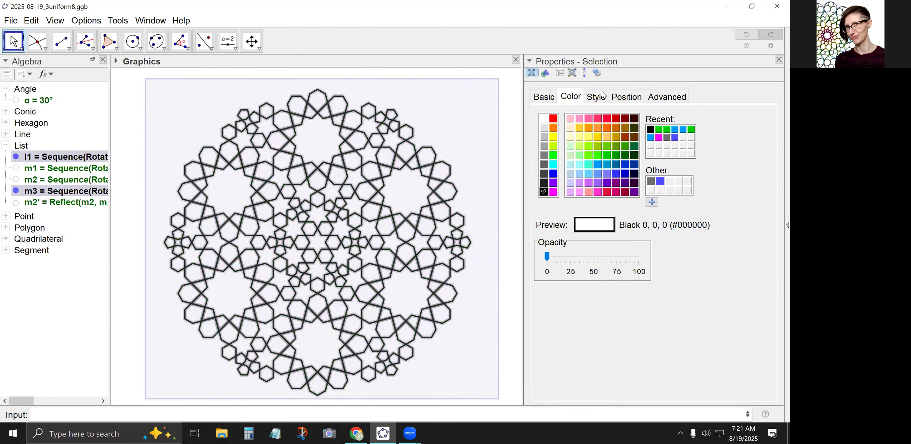
left_click(596, 98)
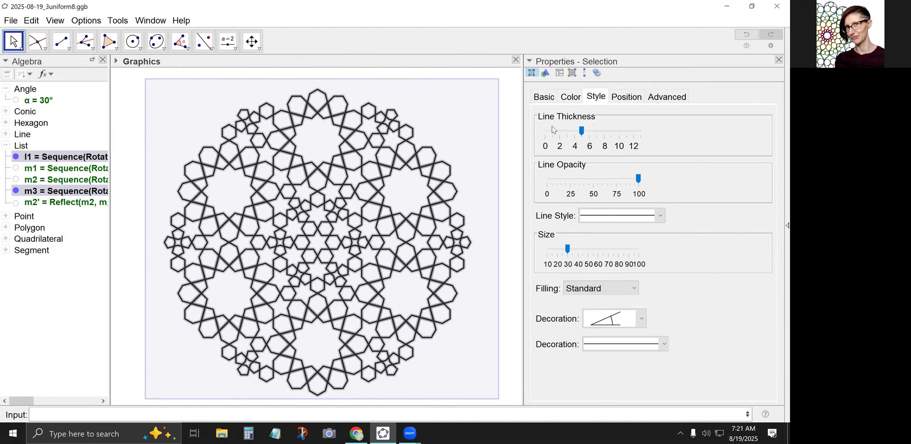
left_click(464, 126)
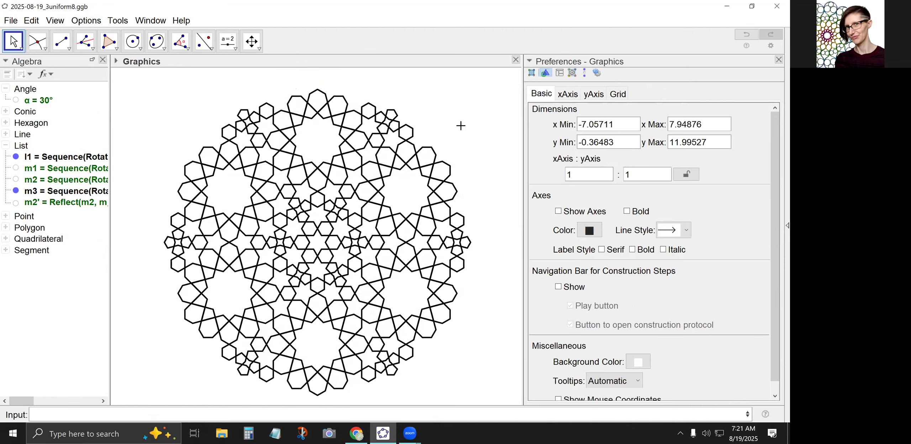
Centre the black outline pattern in the graphics view and save the file.
left_click_drag(445, 132, 441, 125)
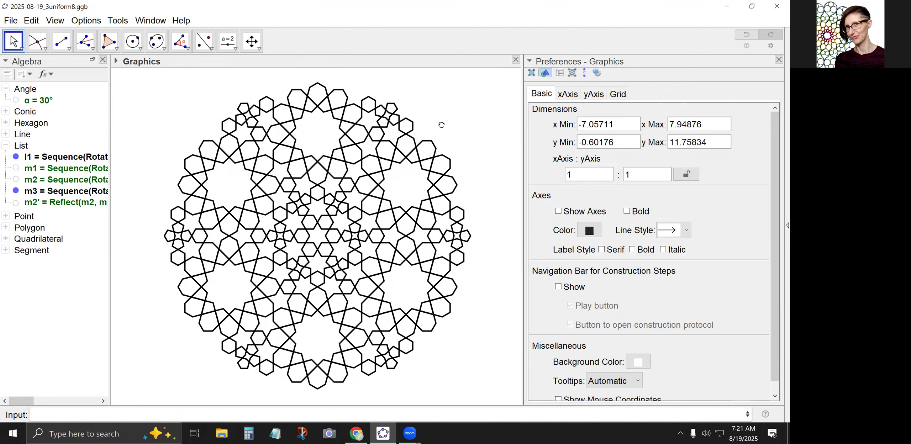
left_click(10, 20)
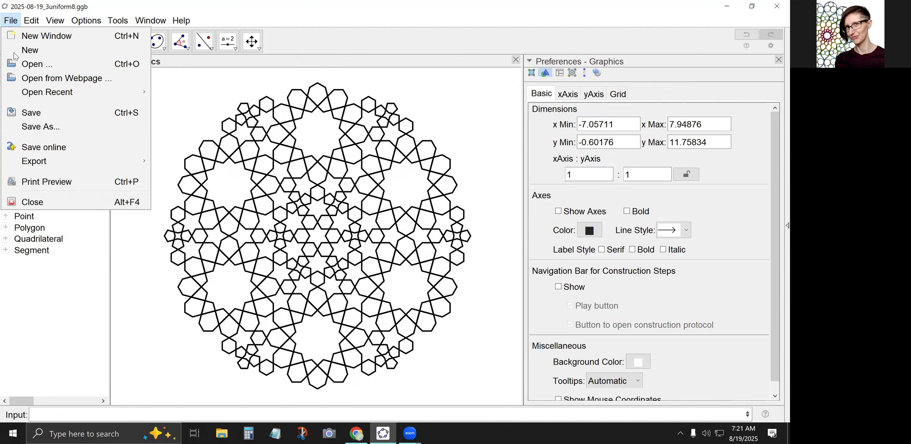
left_click(42, 114)
Set up a picture export of the graphics view as PDF with a scale of 1 unit = 10 cm.
left_click(11, 20)
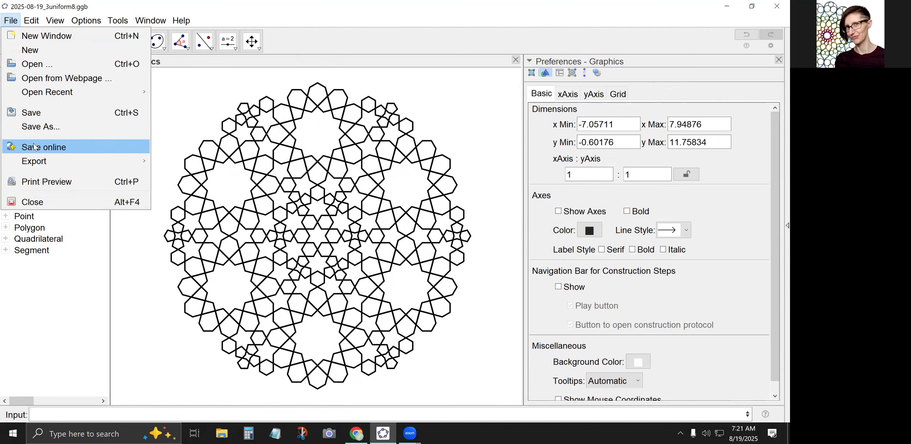
mouse_move(39, 162)
left_click(199, 177)
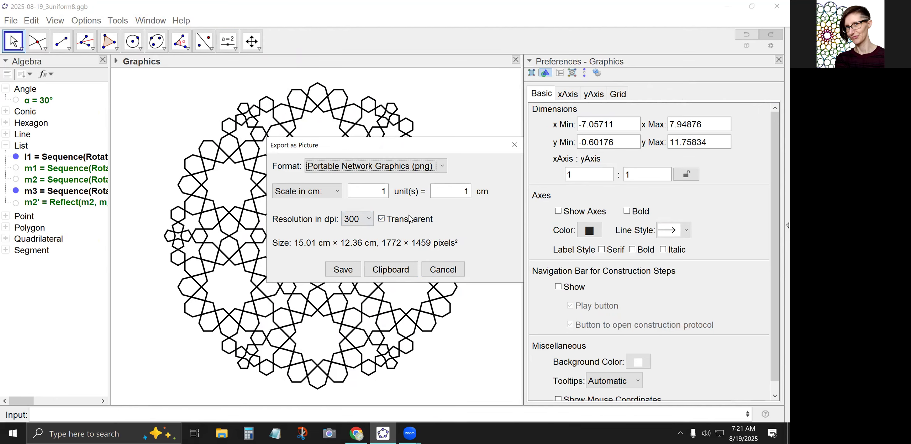
left_click(453, 194)
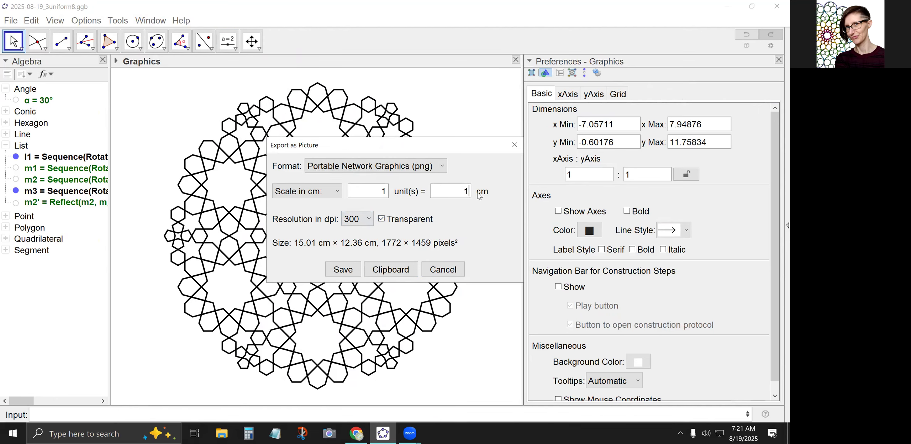
left_click(387, 190)
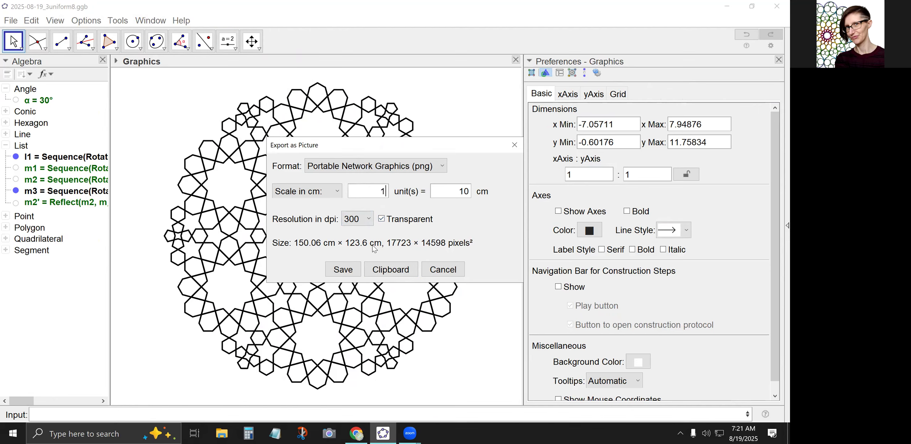
left_click(409, 168)
left_click(409, 192)
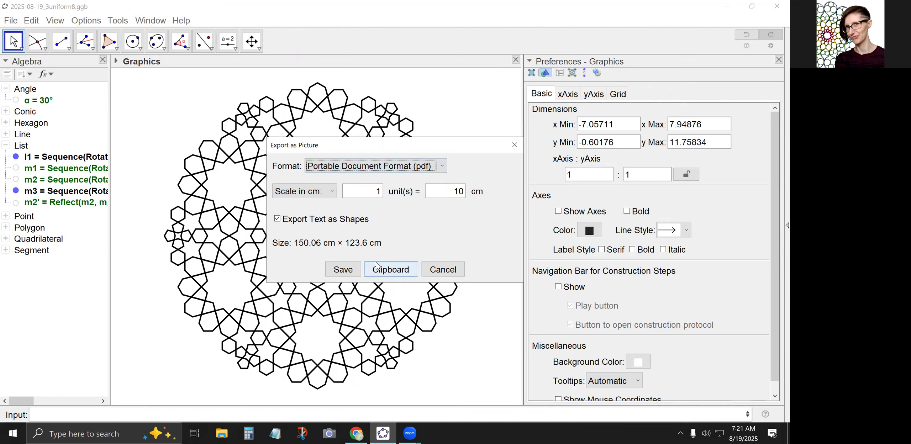
Save the exported picture to the Desktop as 2025-08-19_3uniform8.pdf.
left_click(351, 273)
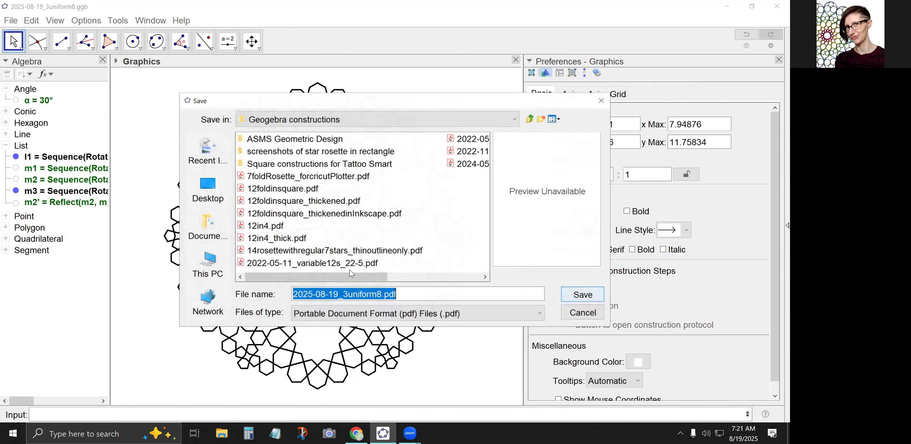
left_click(216, 201)
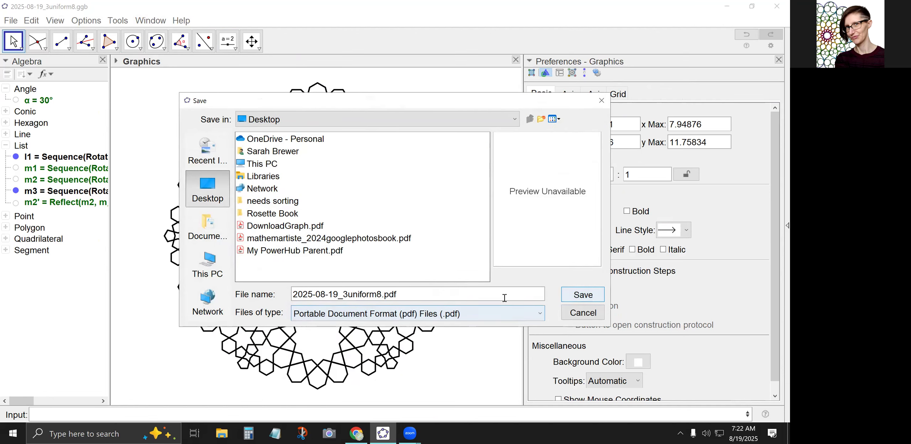
left_click(581, 298)
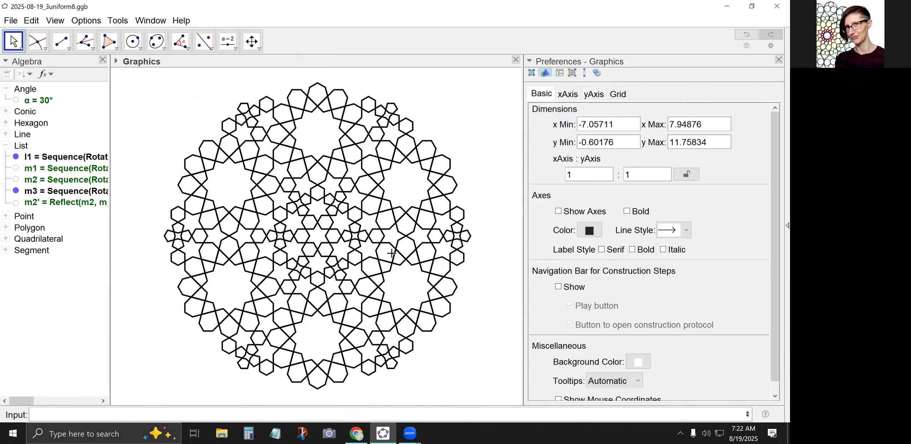